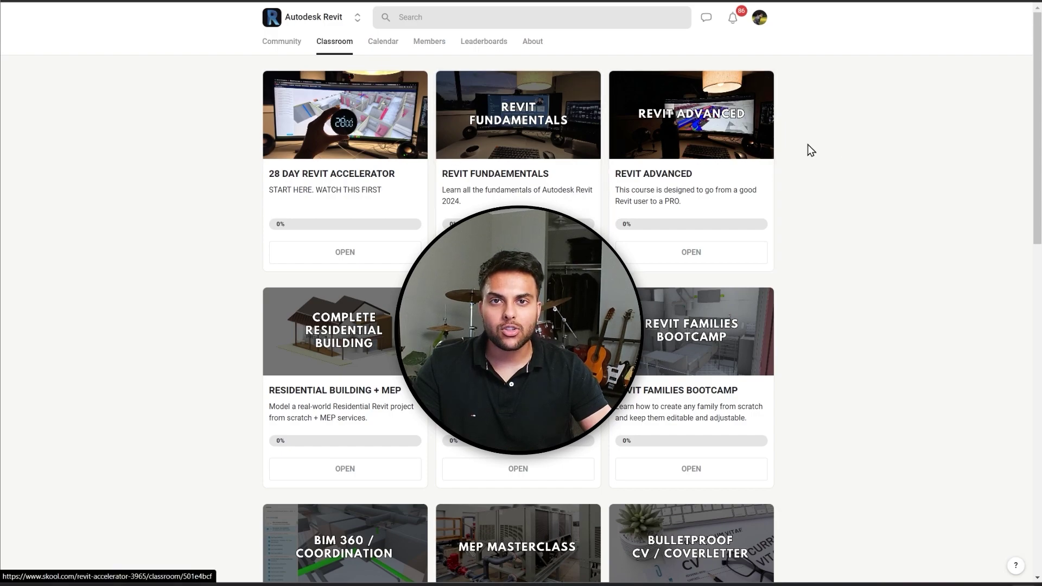
Look through the Revit courses on the Classroom page, from the accelerator down to the career and productivity courses
scroll(850, 133, "down", 3)
scroll(854, 138, "down", 4)
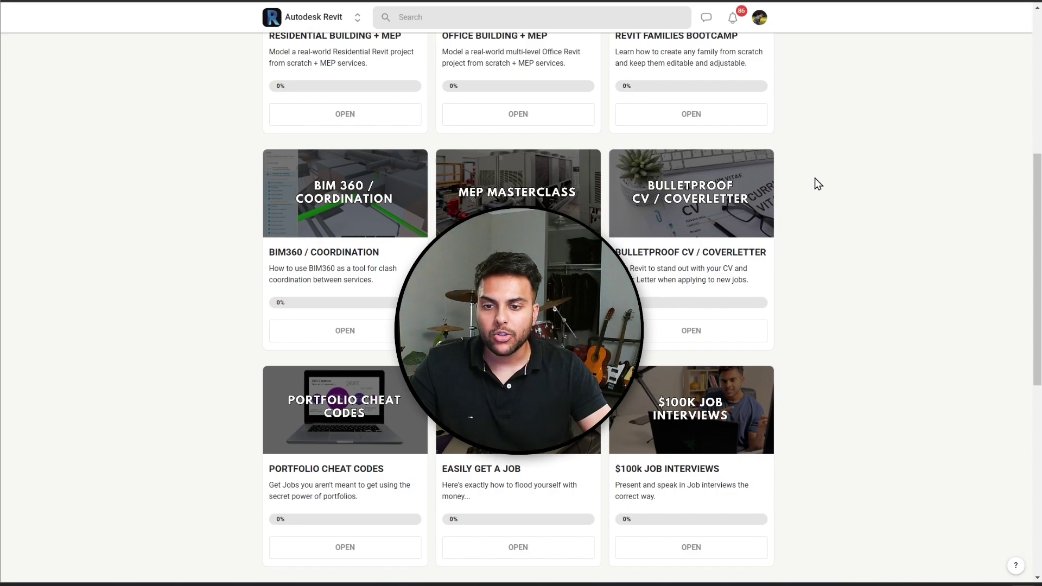
scroll(814, 182, "down", 4)
scroll(808, 184, "down", 3)
scroll(809, 183, "up", 11)
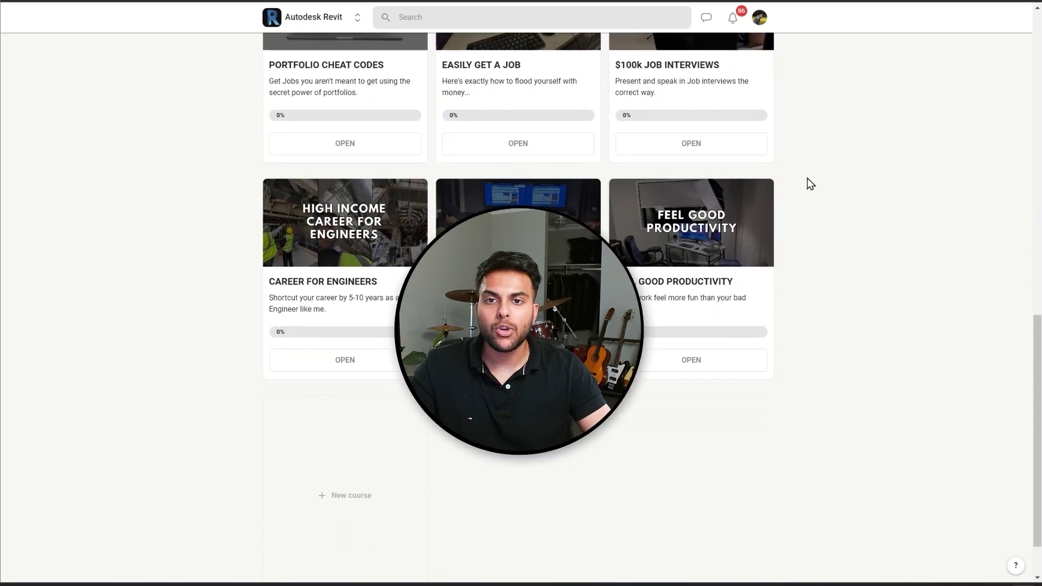
scroll(809, 184, "up", 3)
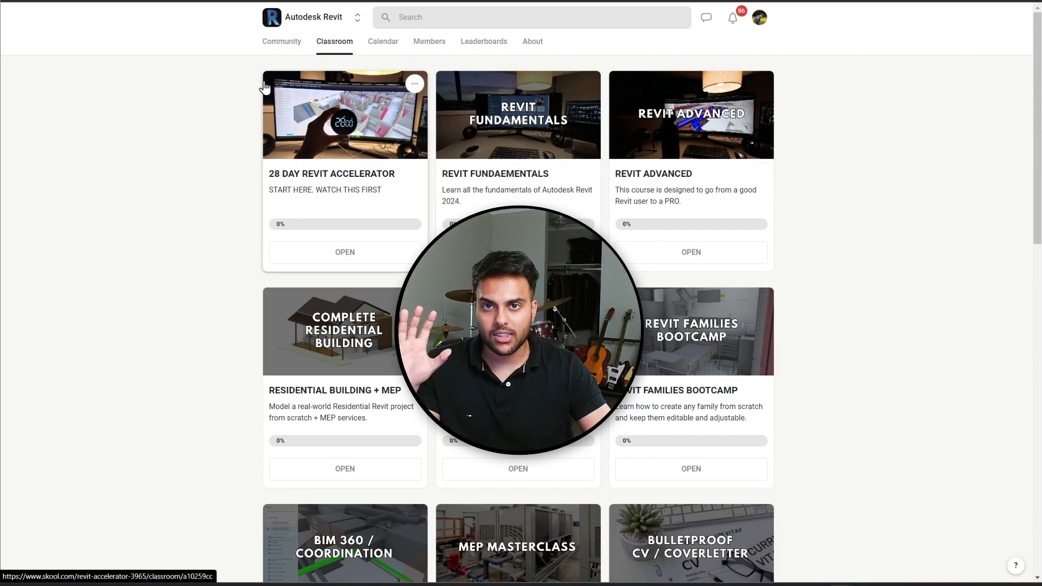
left_click(279, 91)
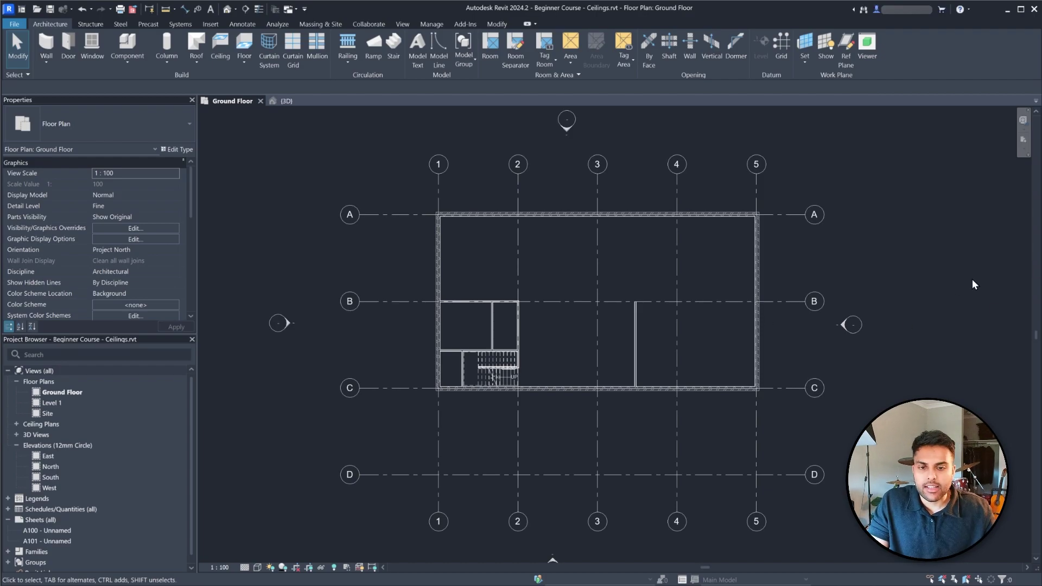
Open the Ground Floor and Level 1 ceiling plans in Revit
scroll(554, 246, "up", 2)
scroll(521, 278, "down", 1)
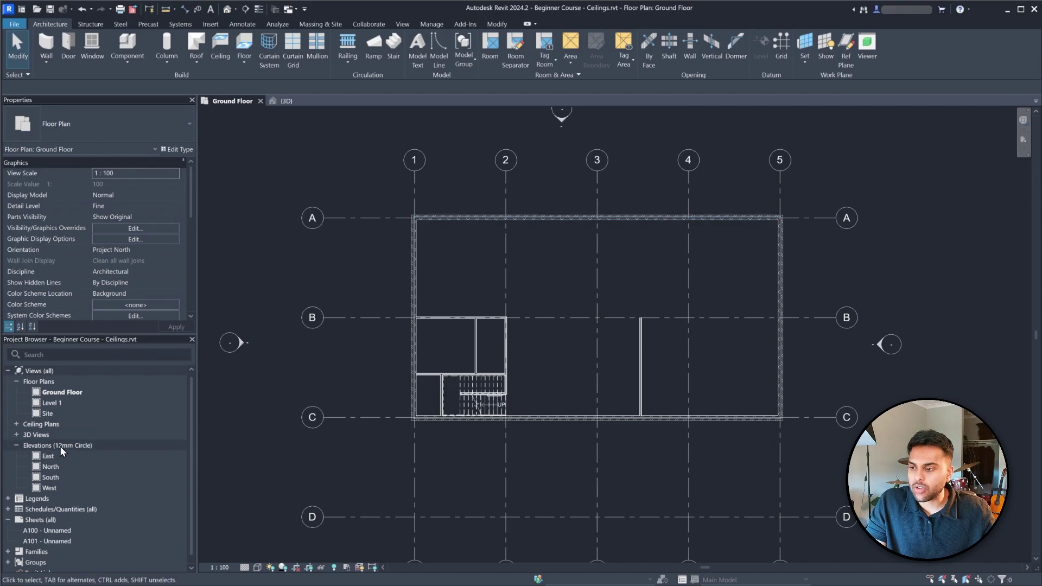
left_click(17, 424)
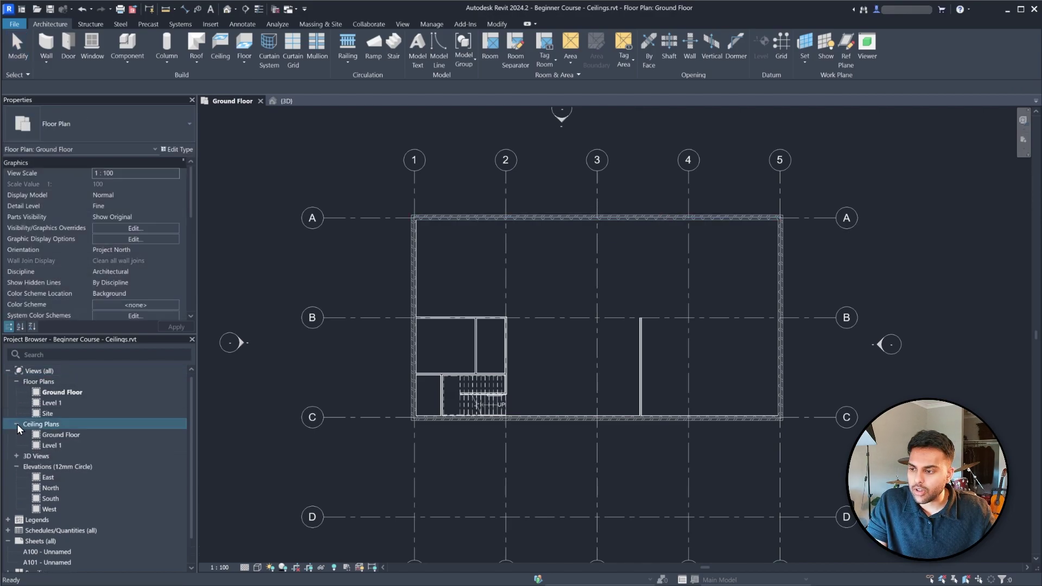
double_click(57, 434)
left_click(52, 445)
double_click(52, 445)
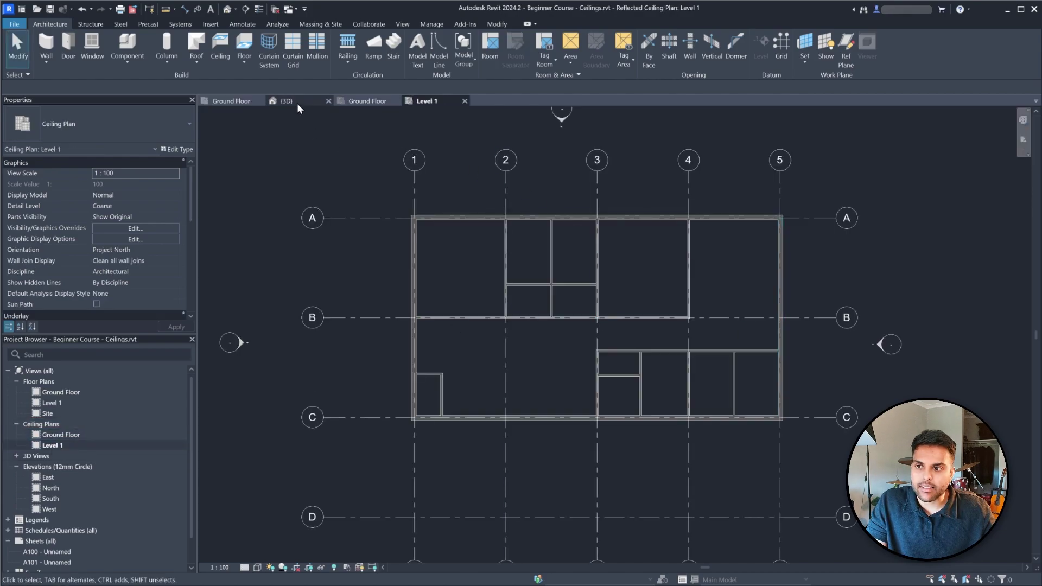
Place the {3D} view side by side with the ceiling plan
left_click(297, 104)
left_click_drag(286, 103, 1031, 238)
scroll(727, 217, "down", 3)
scroll(922, 325, "up", 3)
middle_click_drag(901, 332, 890, 335, "shift")
scroll(890, 337, "down", 2)
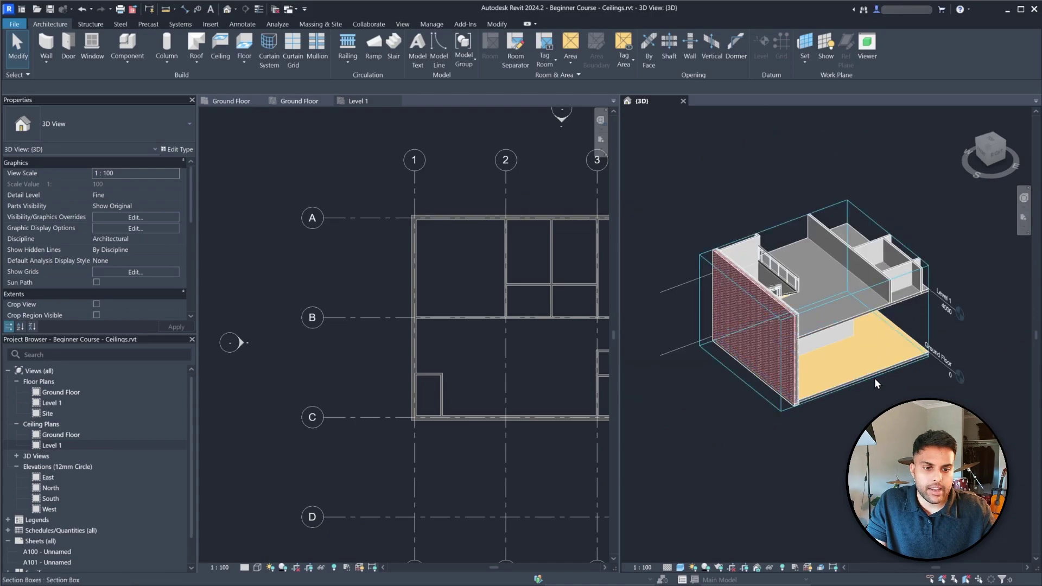
Extend the 3D section box sideways to take in more of the building and raise its top above Level 2
left_click(875, 379)
scroll(791, 360, "up", 4)
left_click_drag(706, 301, 720, 302)
scroll(719, 302, "down", 3)
middle_click_drag(779, 340, 898, 305, "shift")
scroll(899, 305, "up", 4)
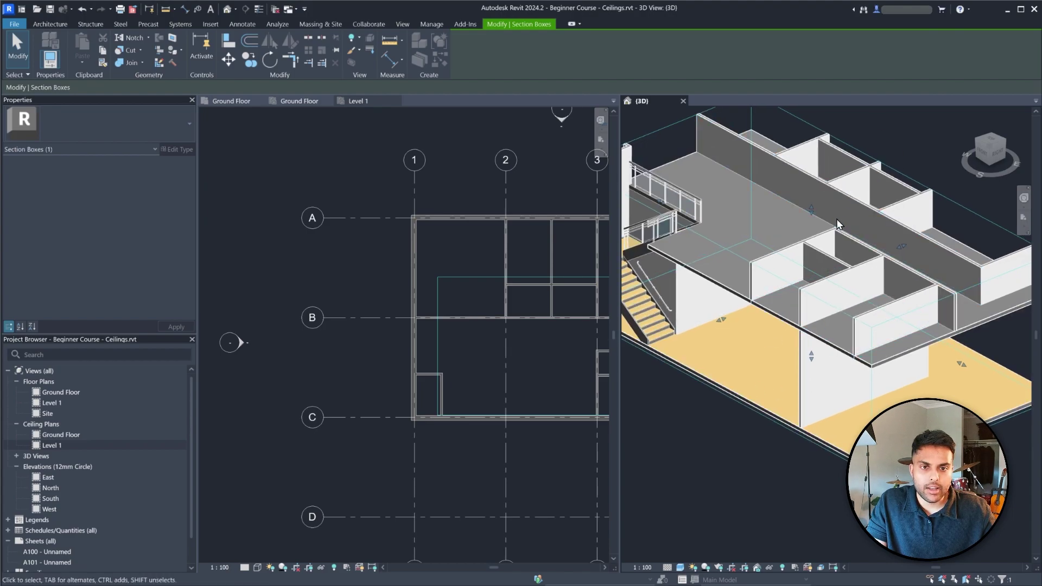
scroll(837, 202, "down", 4)
left_click_drag(833, 220, 833, 191)
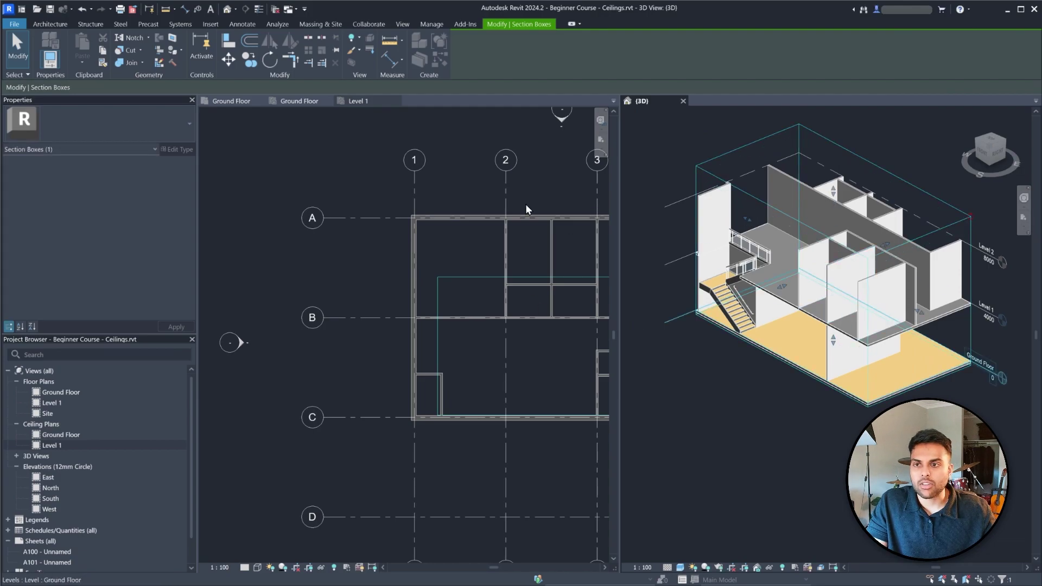
Switch the plan side to the Ground Floor ceiling plan and deselect the section box
scroll(521, 252, "down", 4)
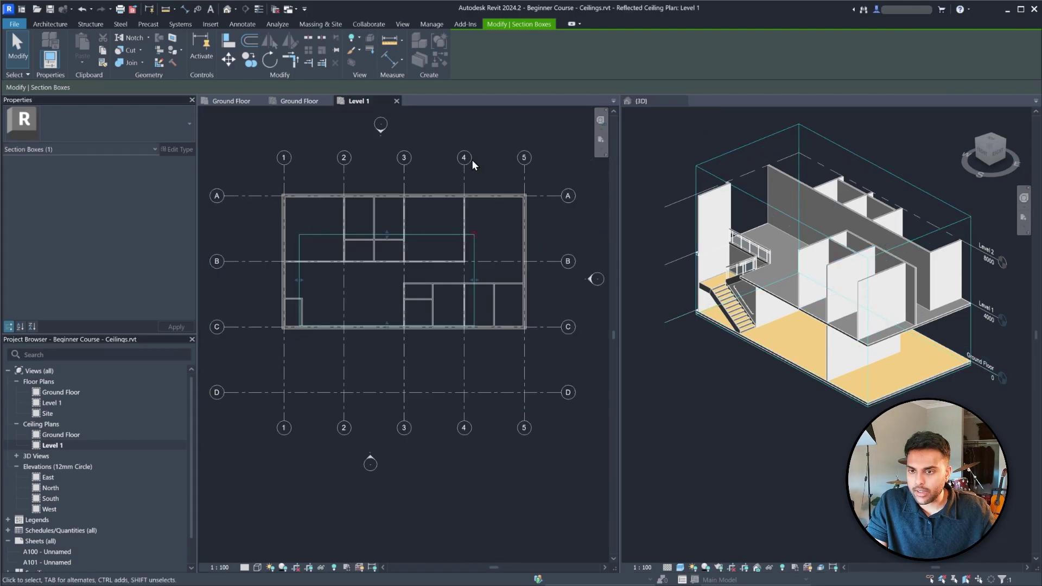
left_click(307, 105)
scroll(276, 238, "down", 3)
scroll(506, 261, "up", 2)
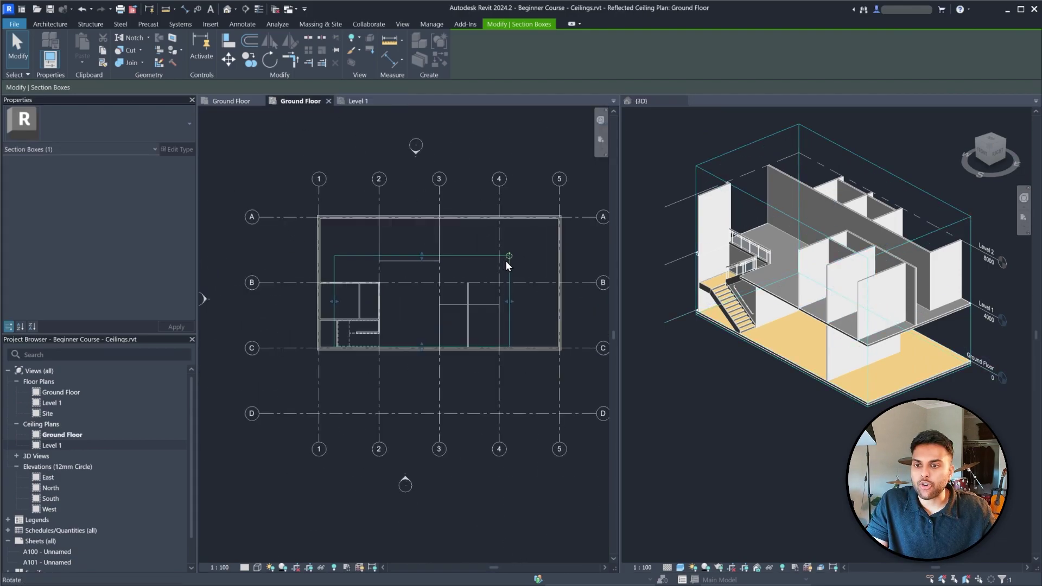
left_click(591, 314)
scroll(461, 293, "up", 2)
scroll(380, 250, "down", 2)
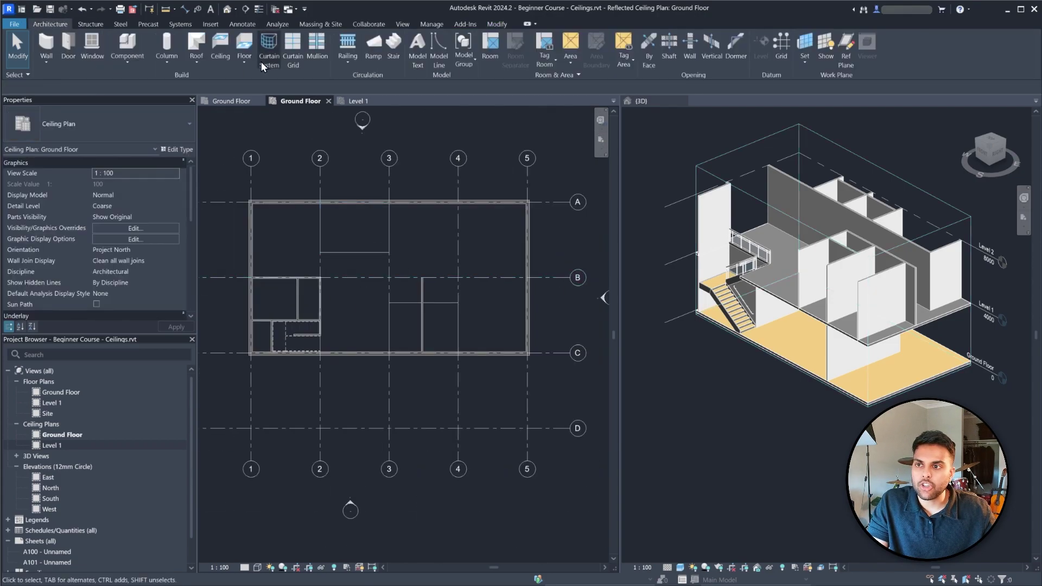
Place an automatic Plain compound ceiling at a 2600 height offset in the large open area of the Ground Floor
left_click(213, 49)
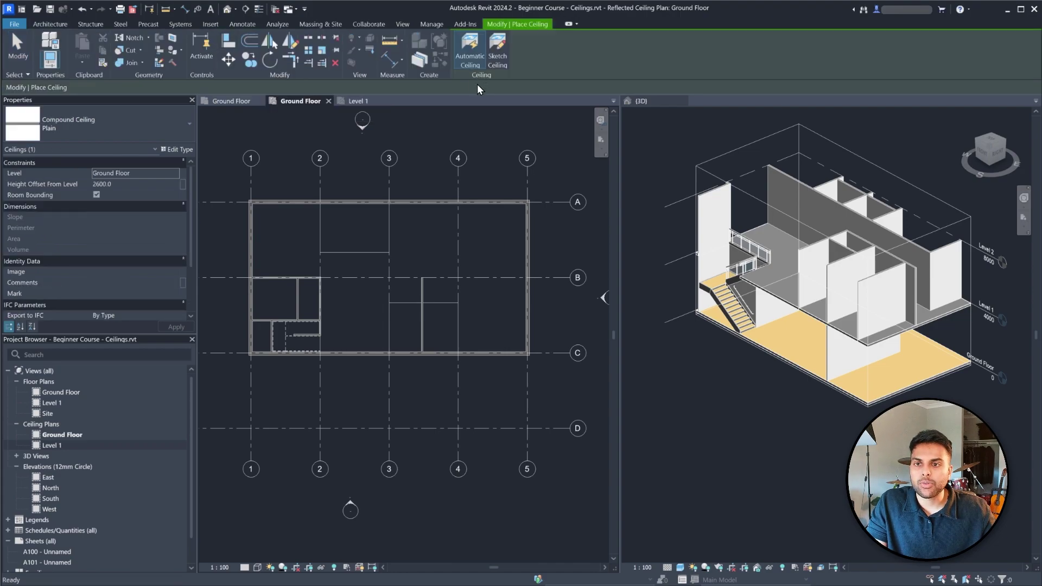
left_click(464, 58)
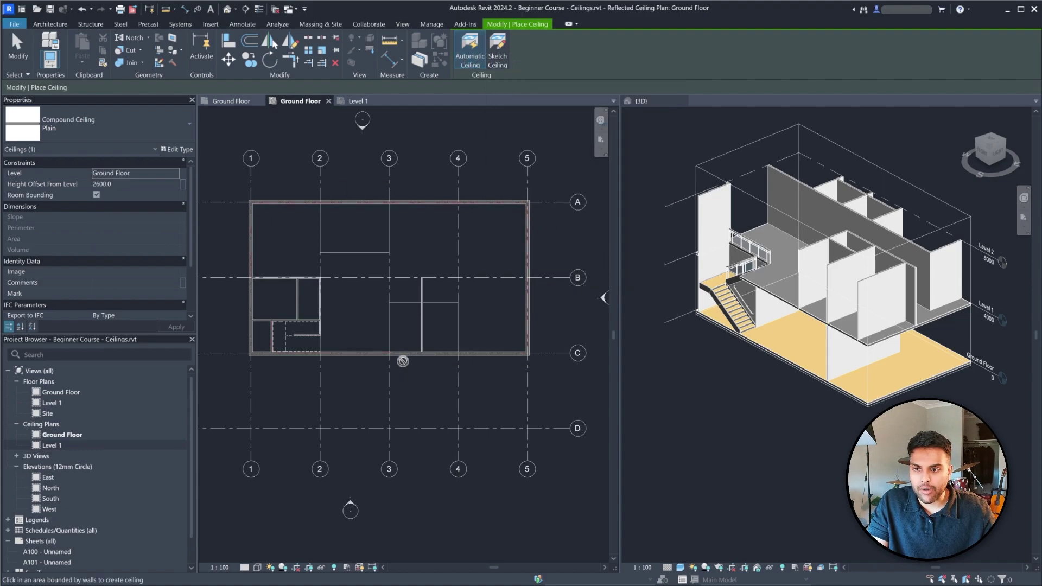
scroll(293, 212, "up", 1)
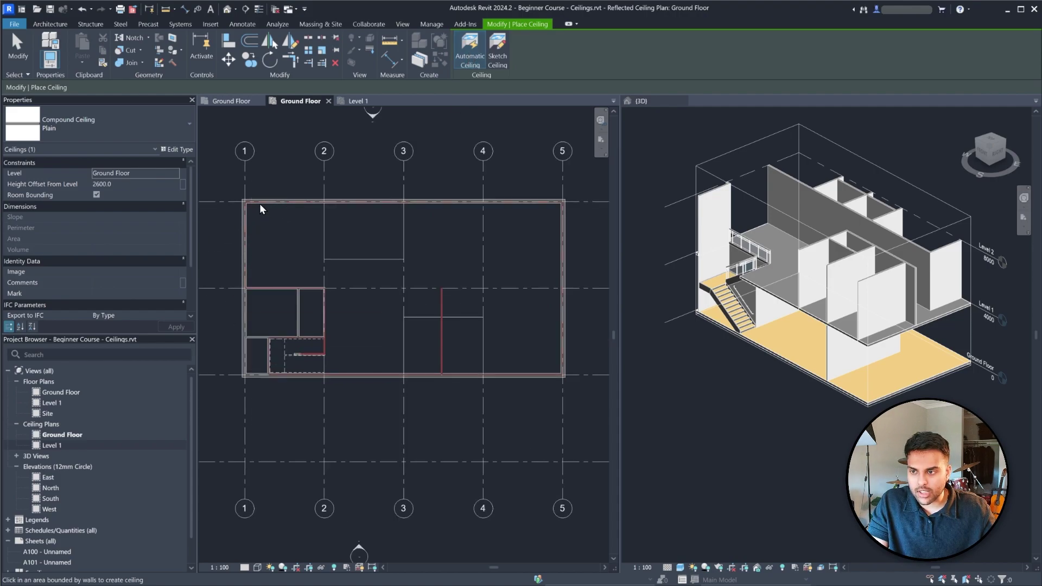
left_click(260, 203)
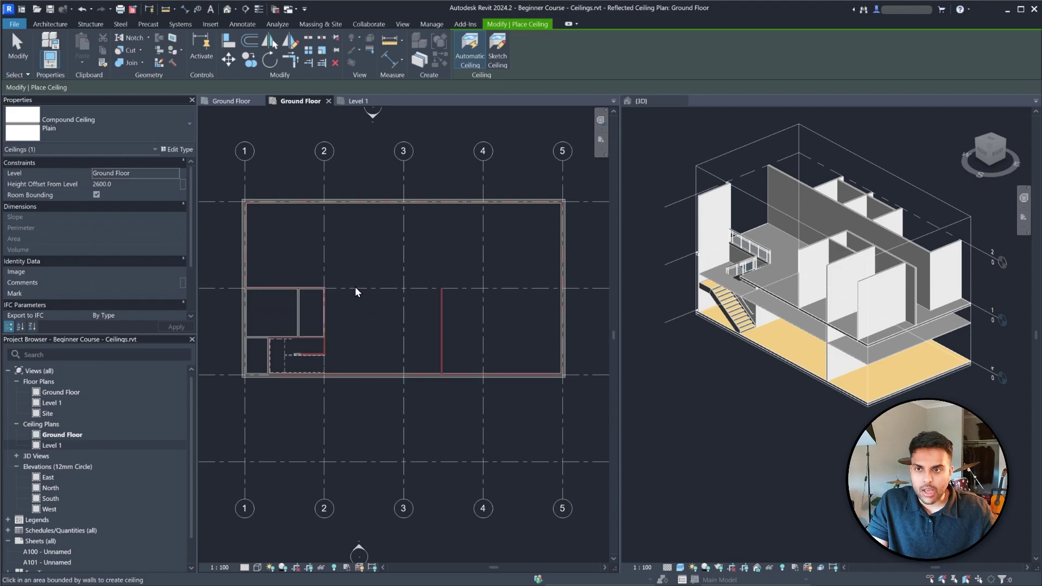
Examine which wall-bounded areas Automatic Ceiling detects in the small rooms and around the stair, and exit the command
scroll(265, 369, "up", 3)
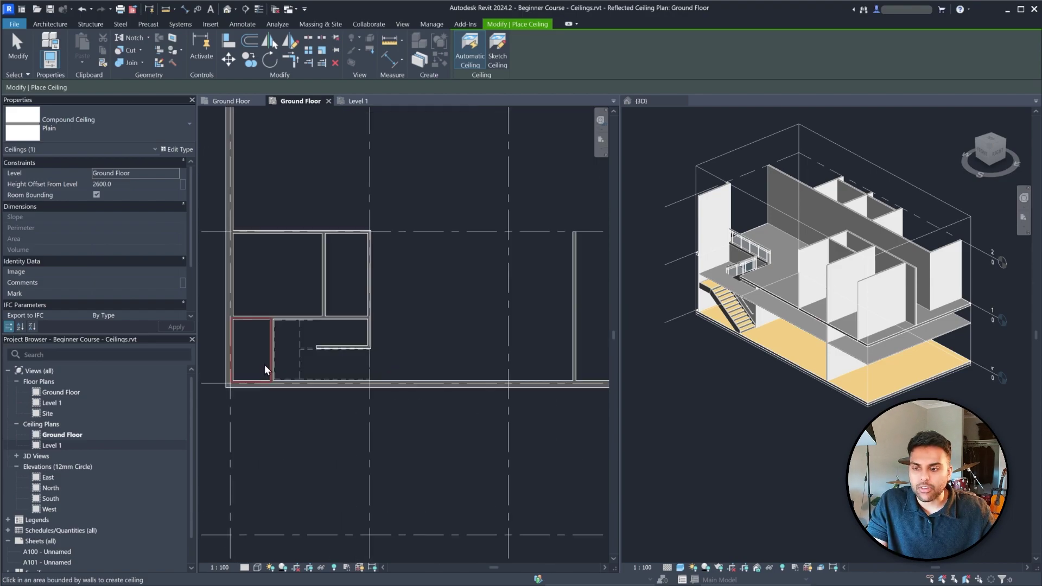
scroll(265, 368, "up", 2)
scroll(380, 336, "down", 4)
scroll(243, 285, "up", 3)
scroll(235, 303, "up", 2)
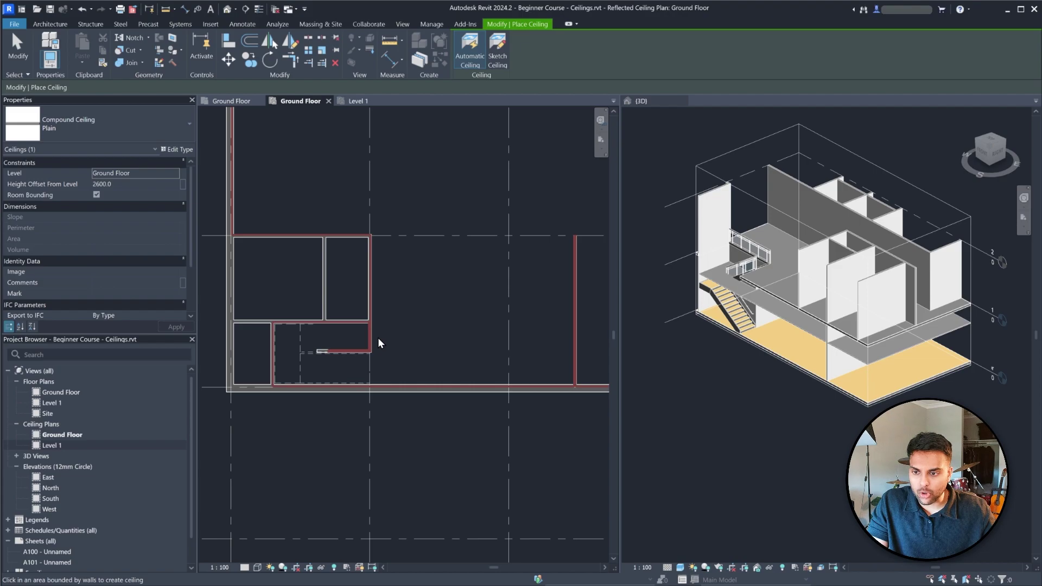
scroll(378, 337, "down", 3)
scroll(341, 327, "up", 1)
key("Escape")
key("Escape")
double_click(770, 304)
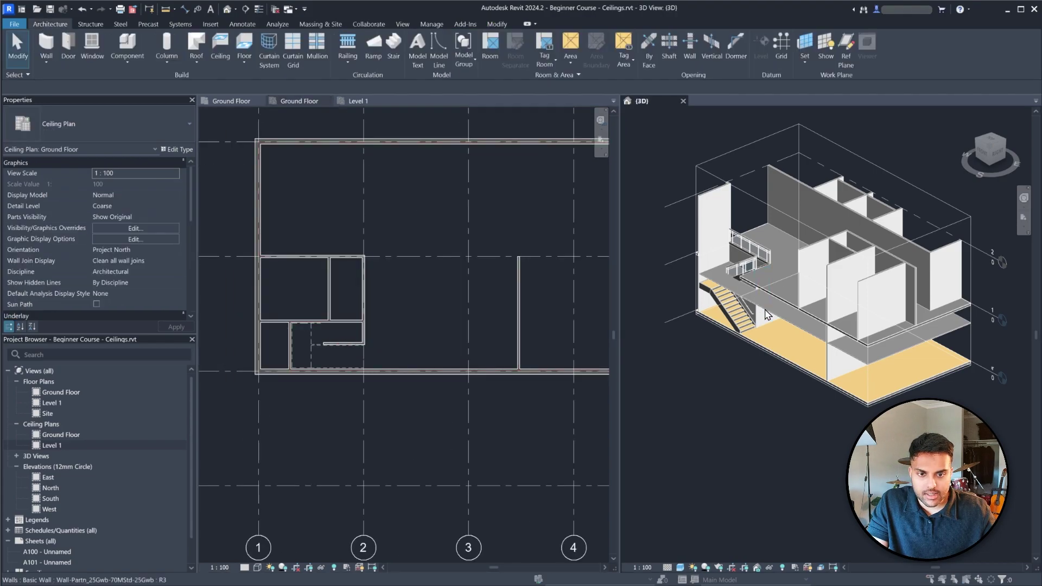
left_click(789, 308)
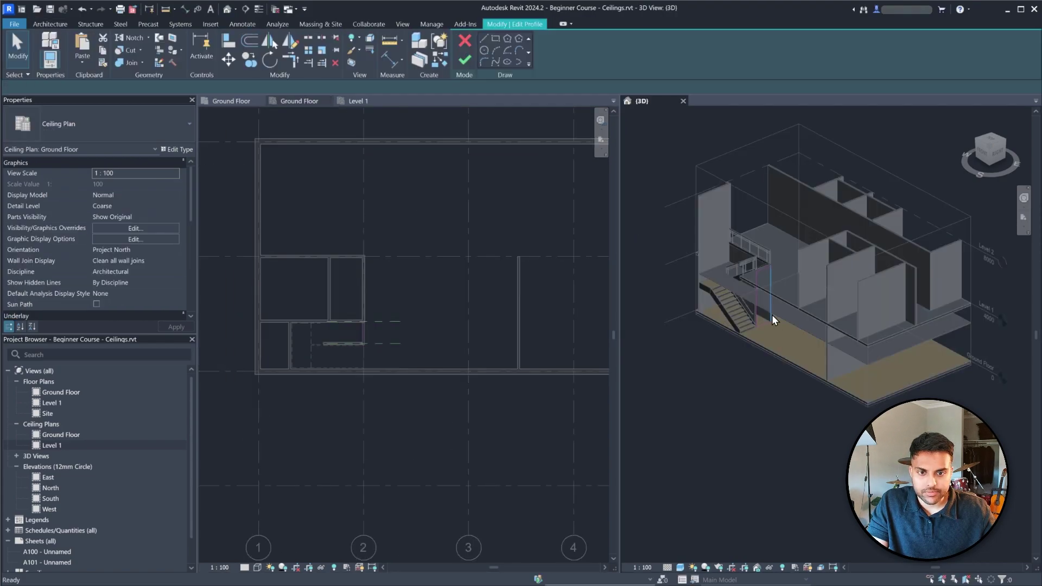
left_click(465, 42)
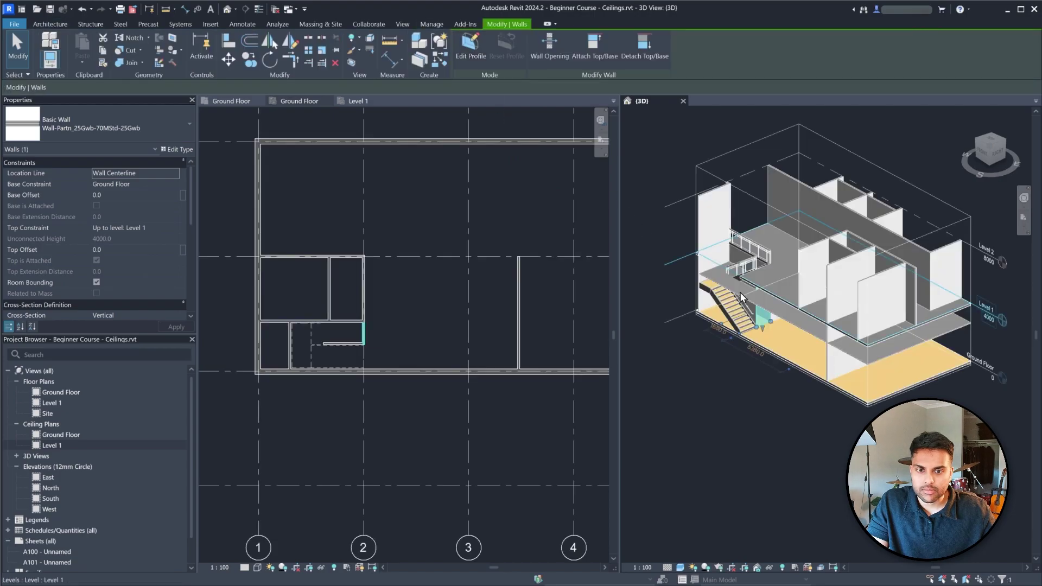
Set the height offset of the Ground Floor ceiling to 3000
left_click(775, 317)
mouse_move(774, 318)
middle_mouse_down("shift")
mouse_move(808, 320)
mouse_move(749, 304)
mouse_move(873, 330)
mouse_move(884, 295)
mouse_move(895, 321)
mouse_move(825, 314)
mouse_move(863, 274)
mouse_move(837, 337)
mouse_move(769, 312)
mouse_move(777, 328)
mouse_move(814, 331)
mouse_move(789, 313)
middle_mouse_up("shift")
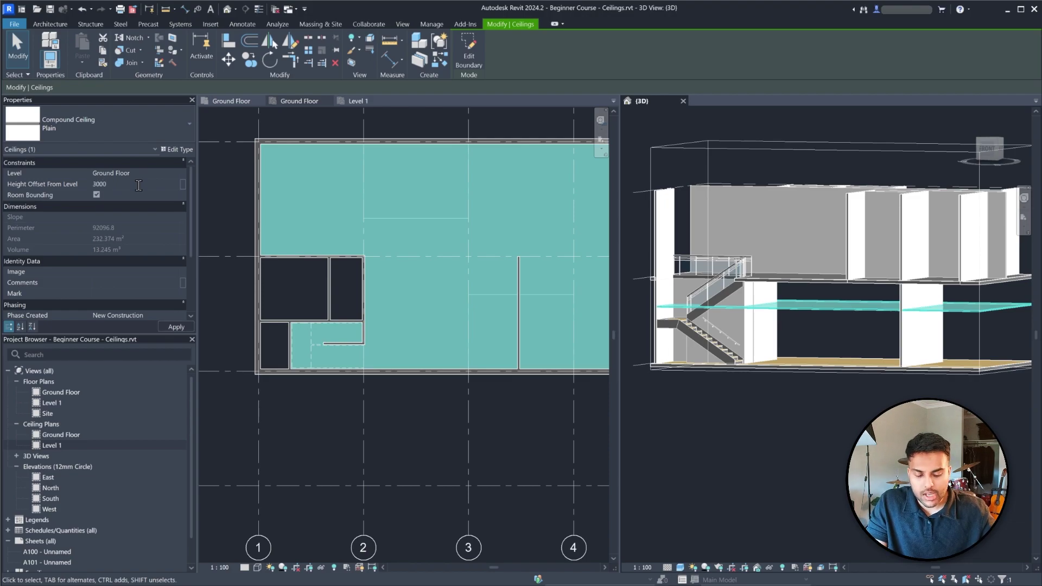
middle_click_drag(831, 329, 769, 294, "shift")
Examine the ceiling's height in 3D relative to the Ground Floor and Level 1 levels
scroll(275, 294, "down", 2)
mouse_move(805, 363)
middle_mouse_down("shift")
mouse_move(796, 376)
mouse_move(812, 358)
mouse_move(798, 361)
middle_mouse_up("shift")
scroll(796, 376, "down", 2)
scroll(777, 339, "down", 3)
scroll(668, 326, "up", 3)
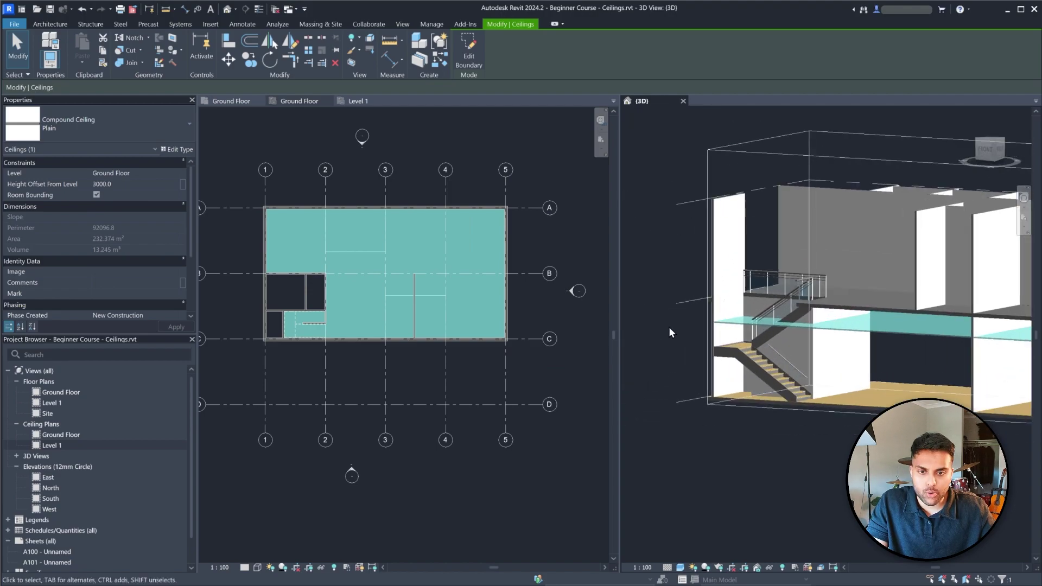
scroll(669, 327, "down", 3)
scroll(972, 342, "up", 2)
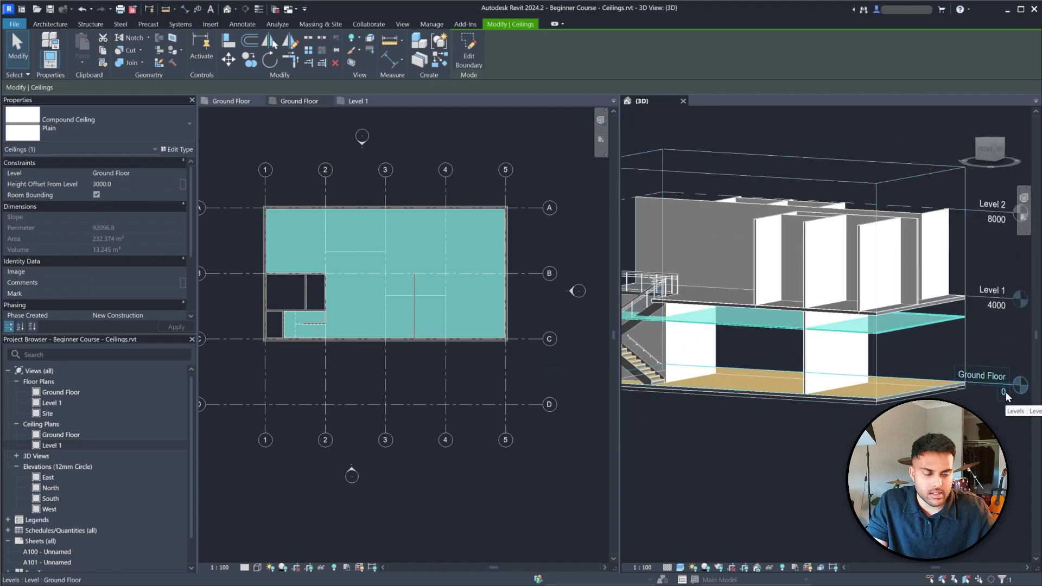
scroll(789, 305, "down", 3)
middle_click_drag(741, 334, 752, 333, "shift")
scroll(703, 324, "up", 3)
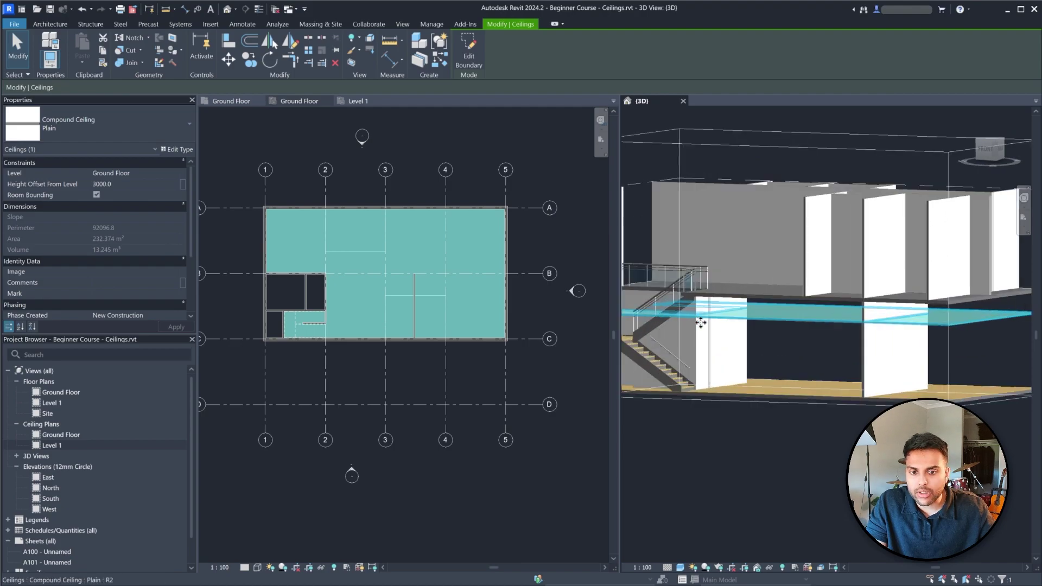
scroll(779, 305, "down", 2)
Set the Ground Floor ceiling's height offset from level to 3300
left_click(132, 186)
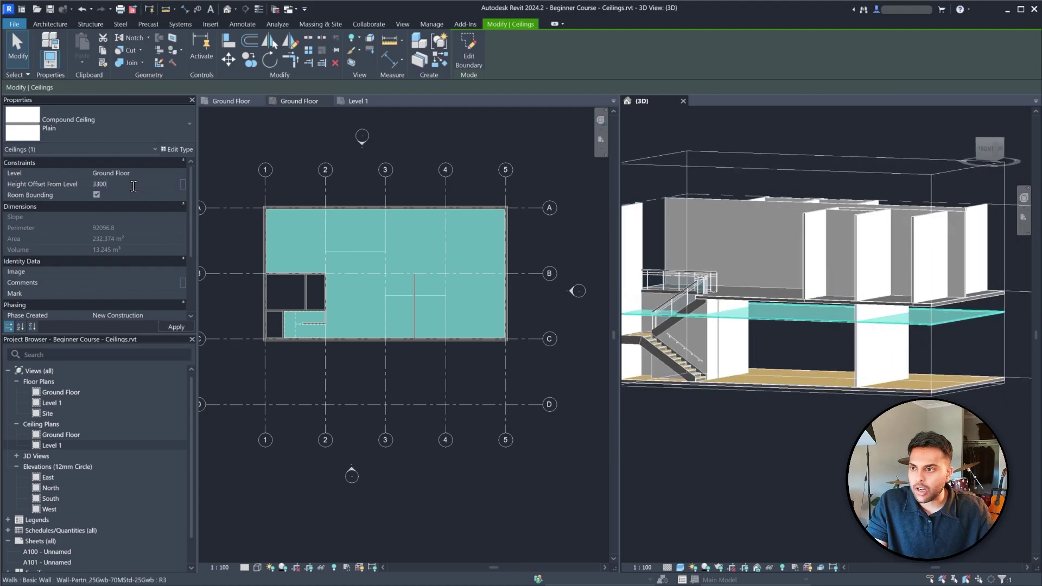
key("Return")
middle_click_drag(739, 326, 822, 327, "shift")
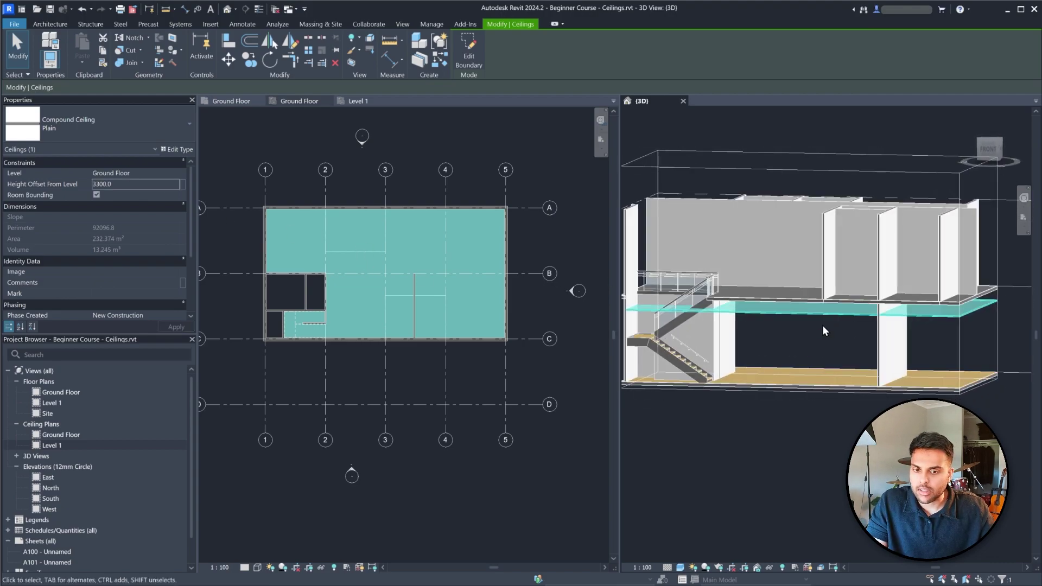
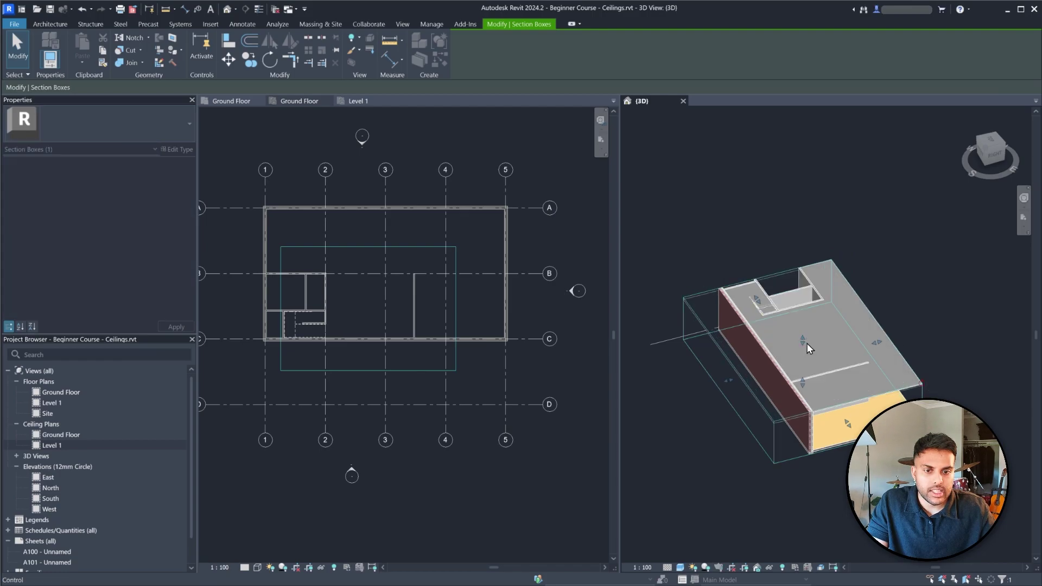
Extend the 3D section box past the exterior walls on grids A and 5
middle_click_drag(807, 346, 856, 386, "shift")
left_click_drag(867, 330, 921, 303)
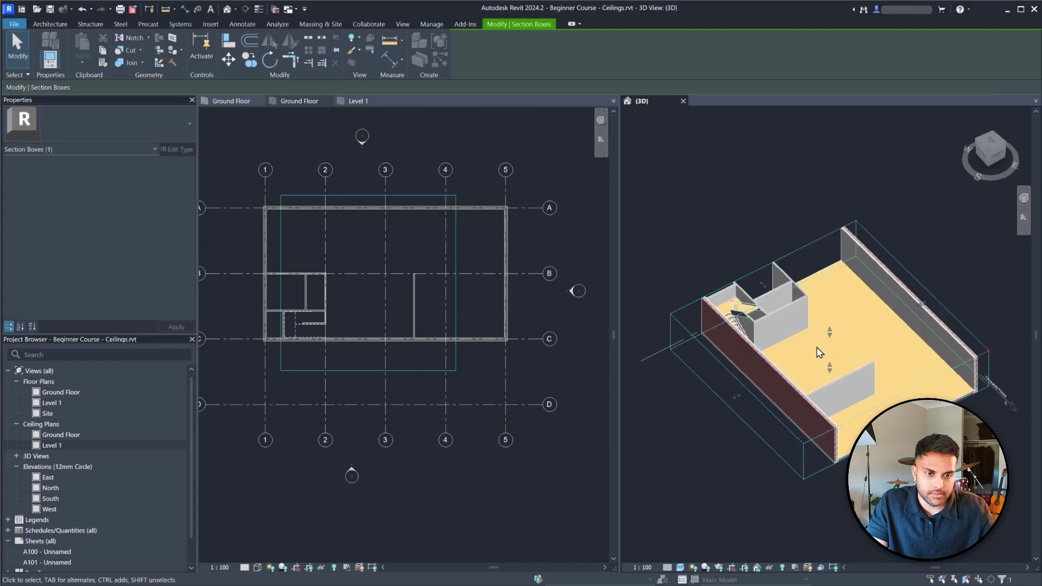
scroll(819, 353, "down", 3)
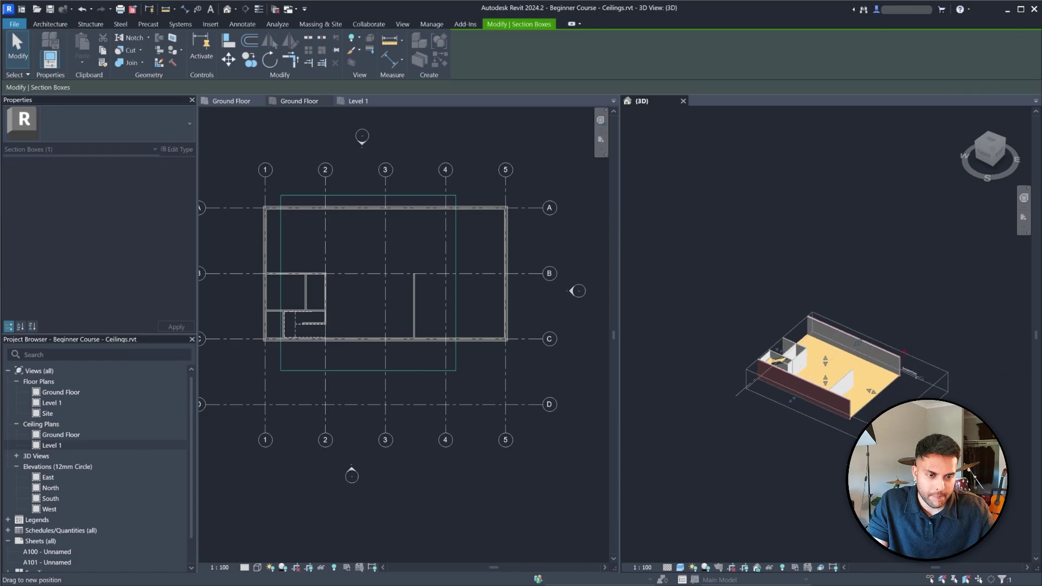
scroll(785, 338, "up", 3)
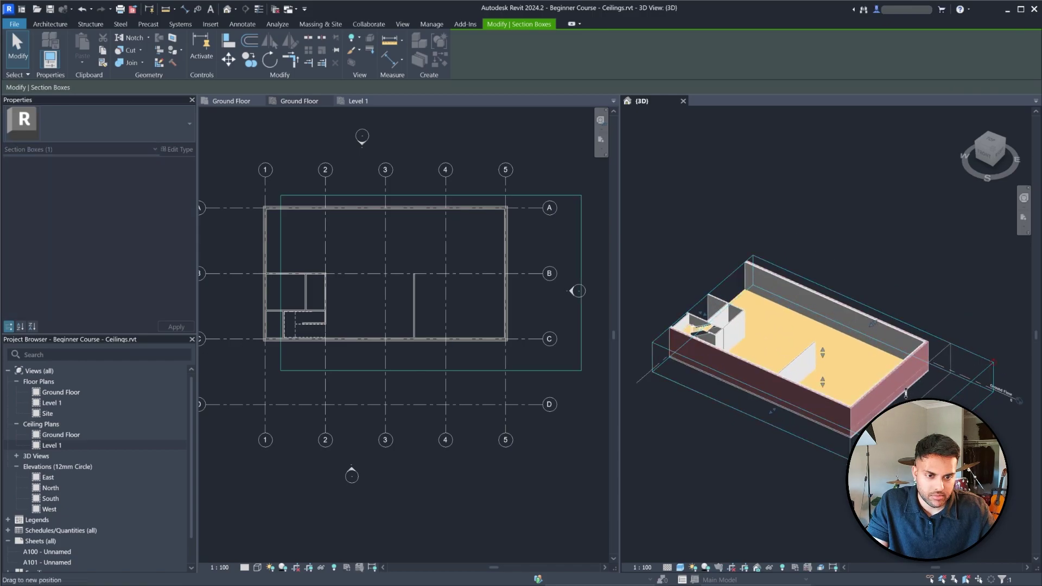
left_click(785, 337)
middle_click_drag(782, 332, 896, 316, "shift")
scroll(895, 317, "down", 3)
scroll(839, 408, "up", 3)
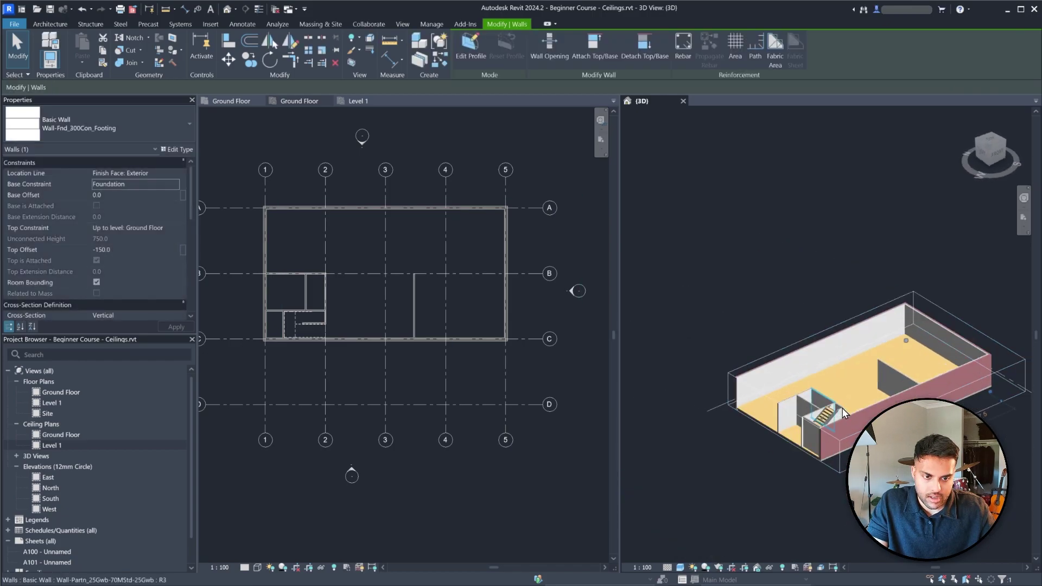
key("Escape")
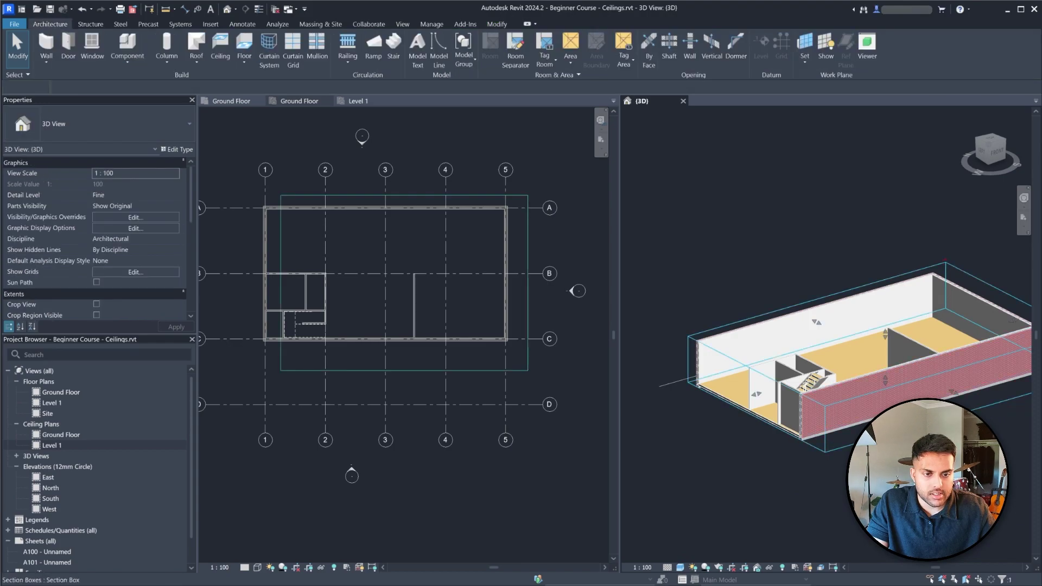
Raise the top of the section box just enough to include the Ground Floor ceiling
left_click_drag(885, 333, 885, 324)
middle_click_drag(885, 364, 907, 378, "shift")
scroll(906, 371, "up", 3)
middle_click_drag(802, 370, 877, 341, "shift")
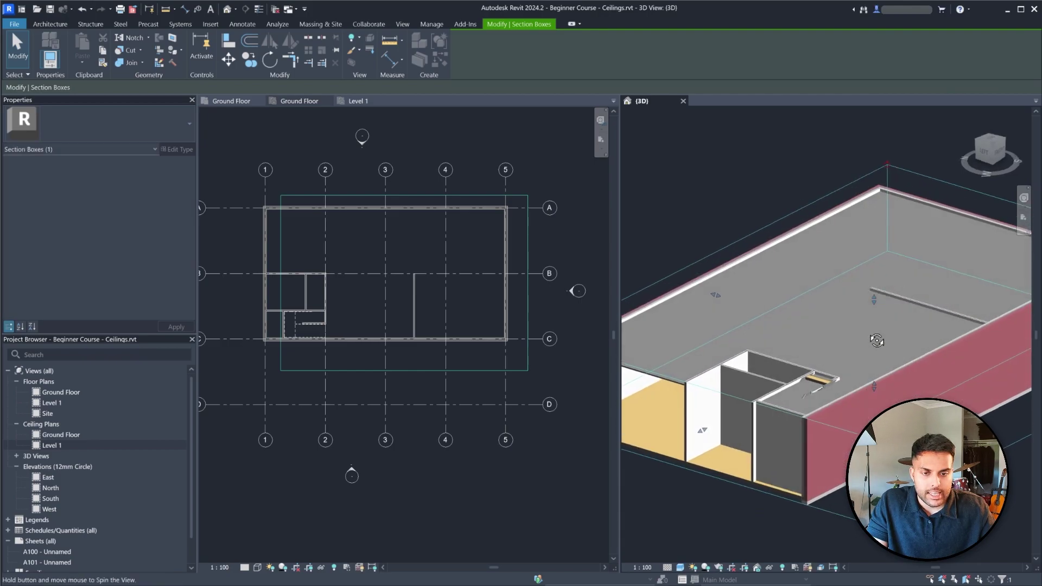
Lower the top of the 3D section box below the ceiling to expose the Ground Floor rooms
left_click_drag(874, 304, 887, 327)
middle_click_drag(887, 326, 770, 388, "shift")
scroll(831, 366, "down", 2)
scroll(730, 349, "down", 2)
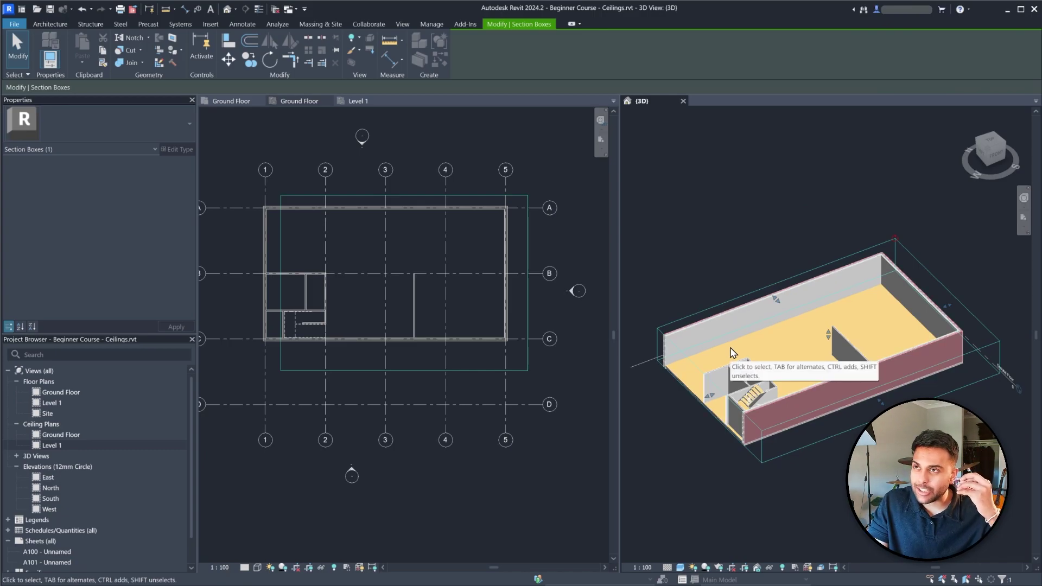
scroll(246, 269, "up", 3)
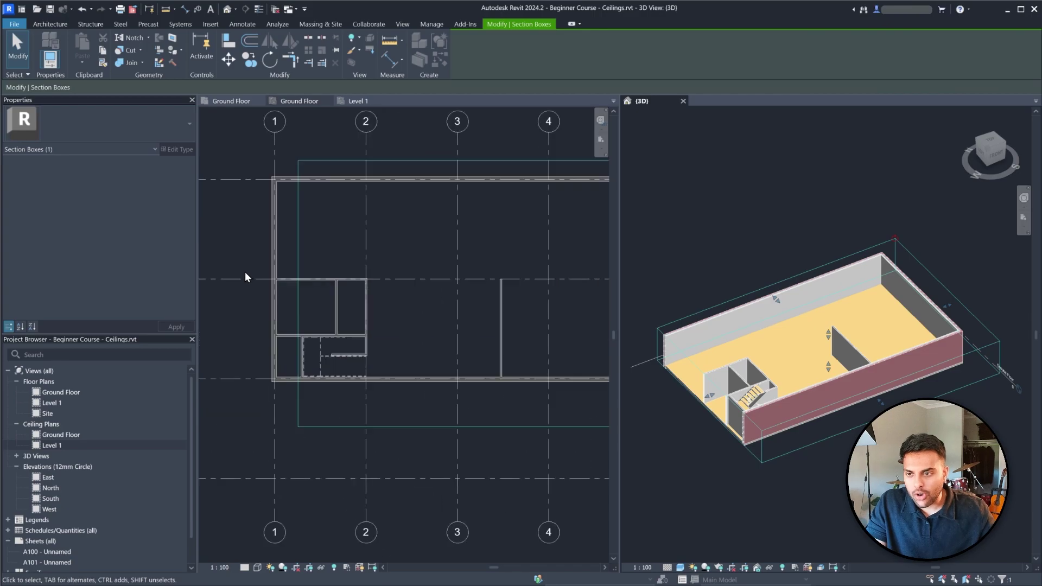
scroll(760, 353, "up", 2)
Raise the section box's top back above the Ground Floor ceiling and open the ceiling's boundary for editing
left_click_drag(851, 329, 850, 324)
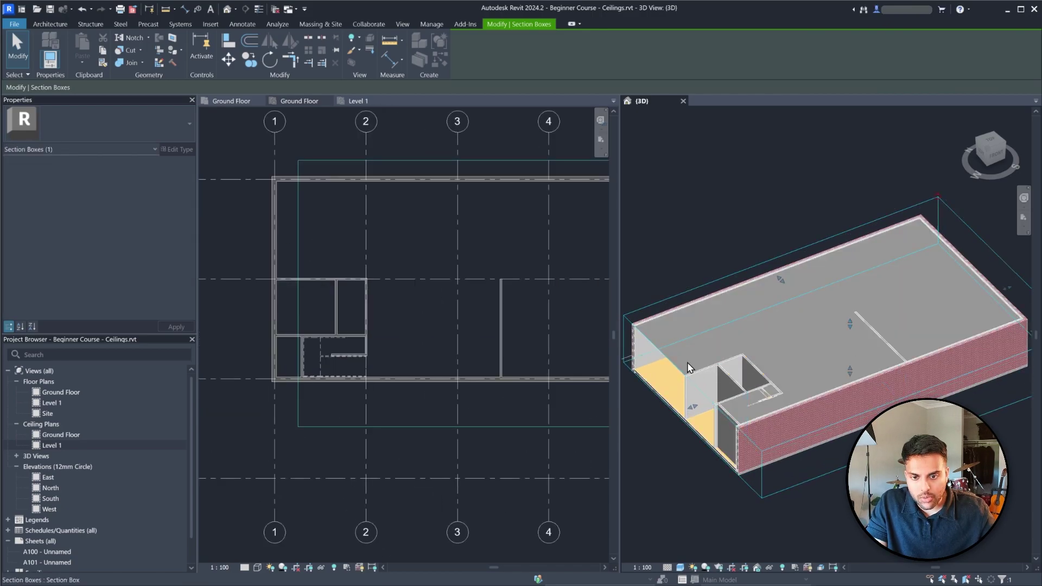
scroll(722, 360, "up", 2)
left_click(735, 433)
double_click(737, 434)
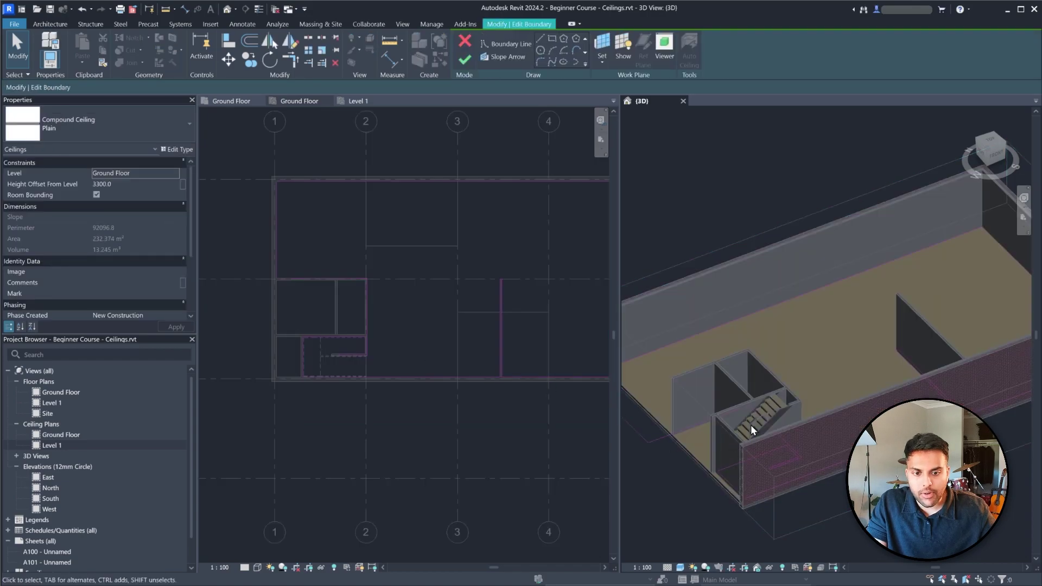
scroll(356, 349, "up", 5)
scroll(371, 315, "down", 2)
Delete the ceiling boundary lines that wrap around the short wall beside the stair in the Ground Floor ceiling plan
left_click(436, 316)
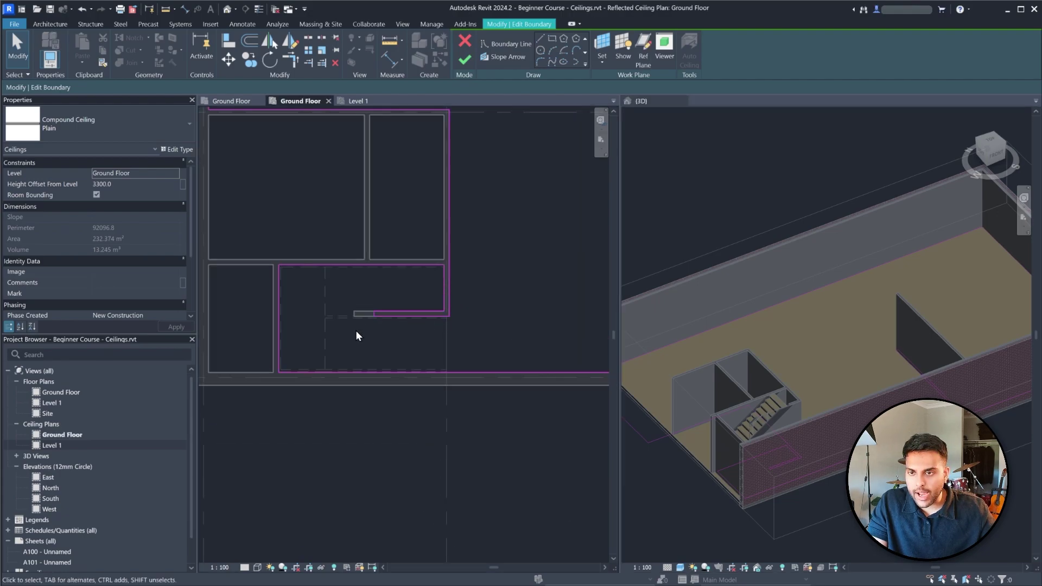
scroll(321, 328, "down", 2)
scroll(329, 314, "up", 2)
scroll(438, 307, "up", 2)
scroll(437, 312, "up", 1)
left_click(441, 292)
key("Delete")
left_click(431, 293)
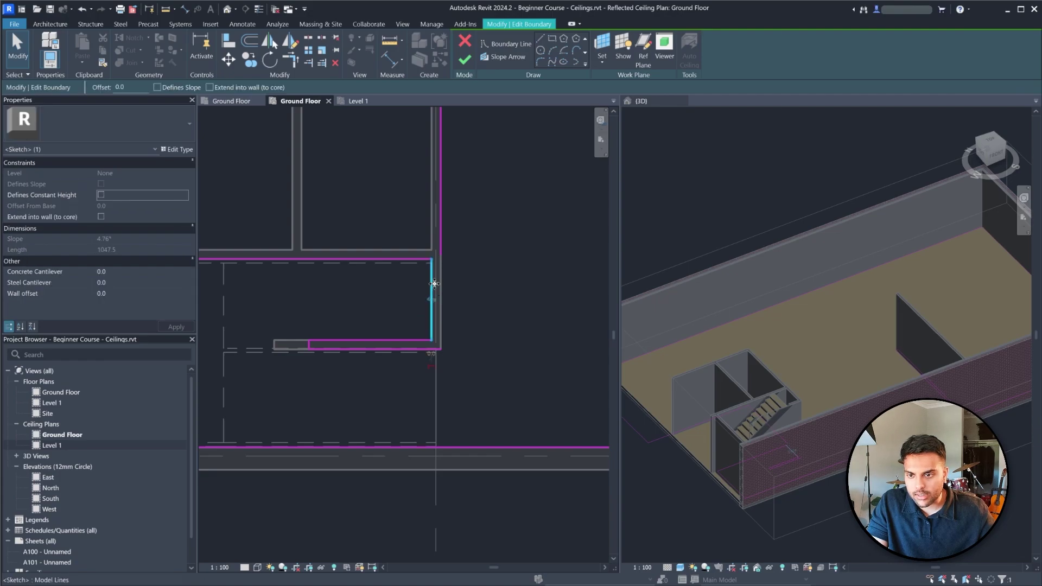
key("Delete")
left_click(374, 349)
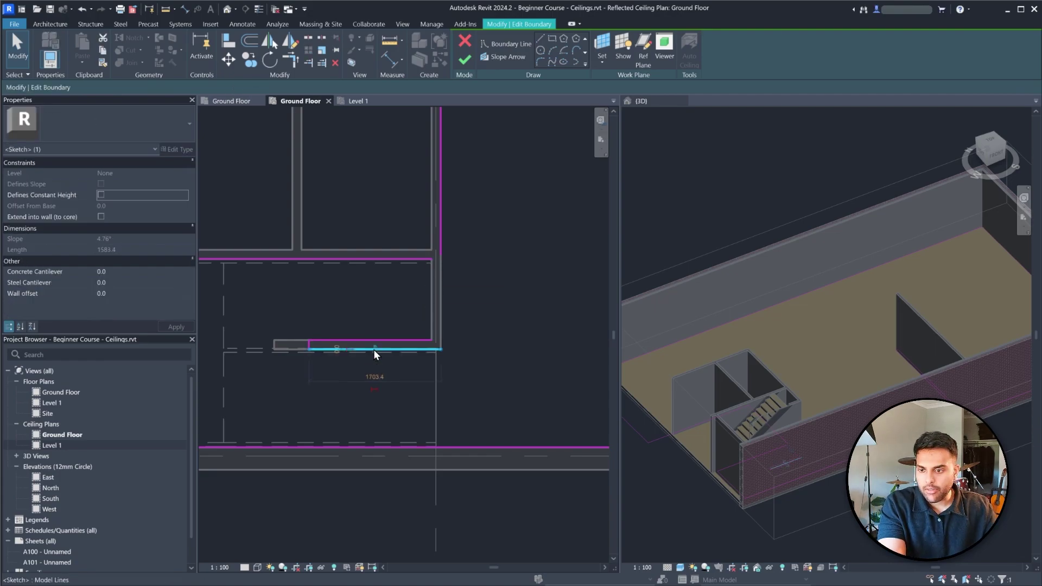
left_click(316, 344)
key("Delete")
left_click(308, 346)
key("Delete")
left_click(323, 350)
key("Delete")
Delete the remaining boundary lines along the stair room's back wall and its side wall toward grid 1
scroll(437, 326, "down", 2)
left_click(298, 283)
key("Delete")
left_click(243, 324)
key("Delete")
Shorten the boundary line along the grid C wall so that it starts near grid 2
left_click(350, 406)
scroll(226, 400, "down", 1)
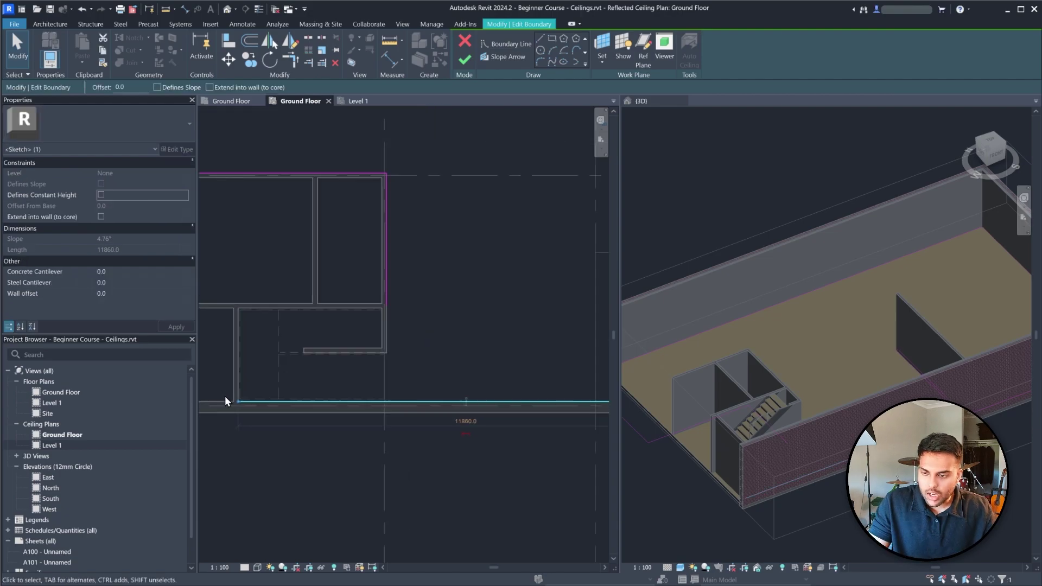
left_click_drag(323, 402, 384, 404)
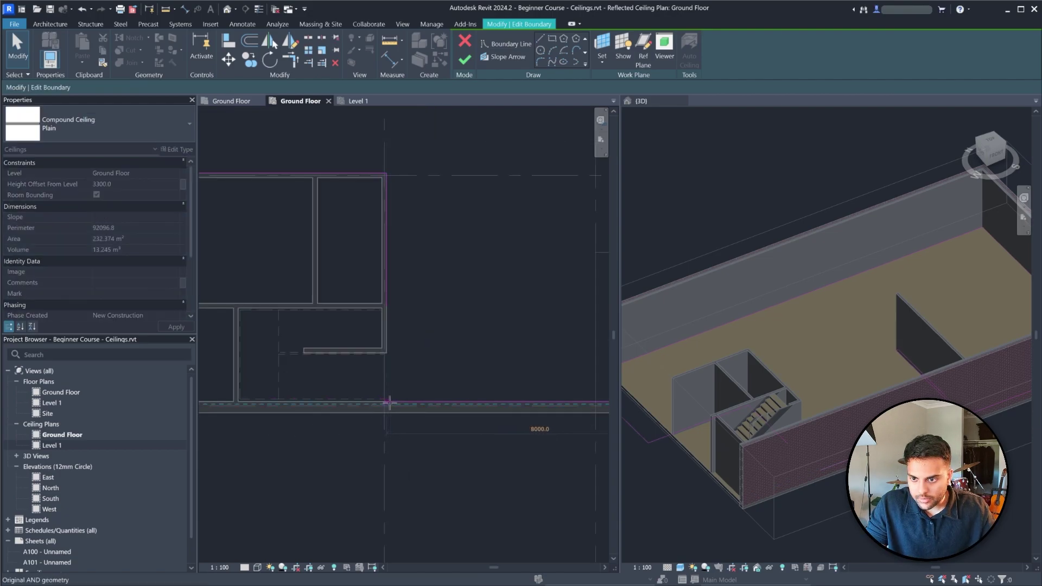
left_click_drag(398, 401, 401, 401)
Extend the boundary line along grid 2 down to the grid C wall and join both lines in a corner
scroll(451, 394, "up", 2)
left_click(310, 337)
left_click(338, 230)
left_click_drag(338, 244, 339, 381)
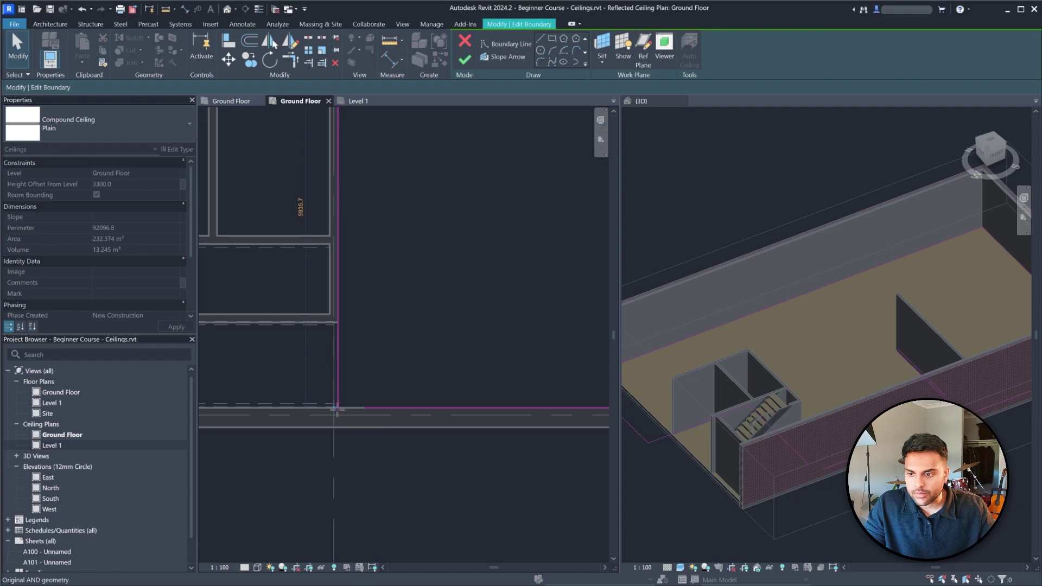
left_click(370, 408)
left_click_drag(366, 410, 338, 408)
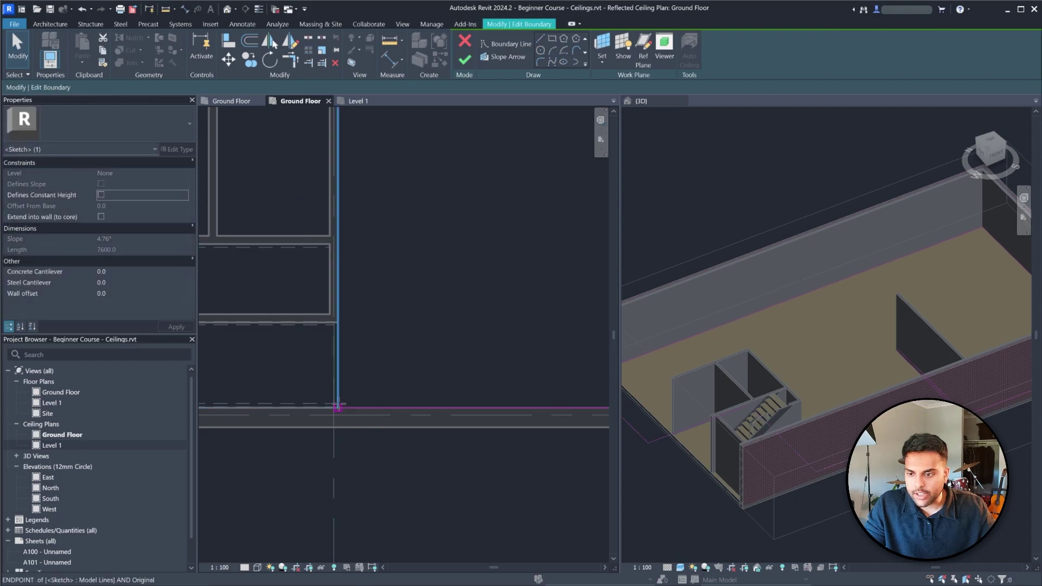
Examine the ceiling boundary lines around the partition wall between grids 3 and 4
scroll(400, 333, "down", 5)
scroll(402, 289, "up", 5)
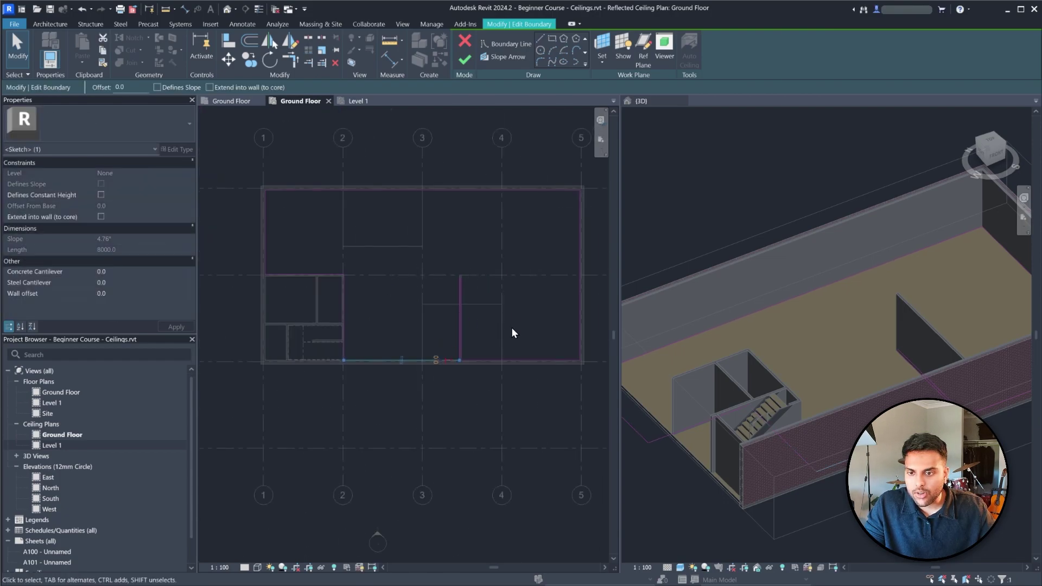
left_click(382, 261)
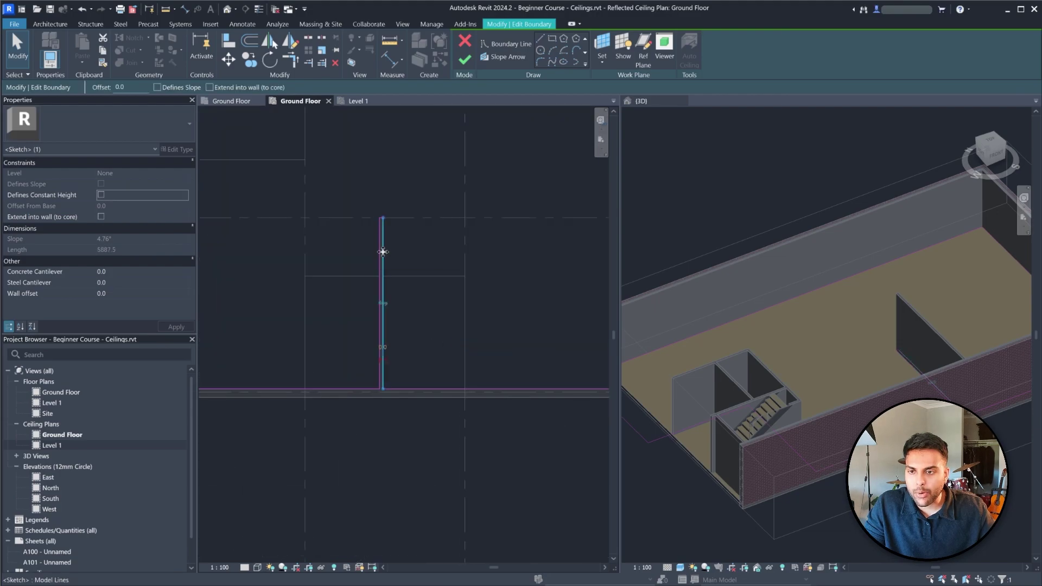
scroll(384, 259, "up", 2)
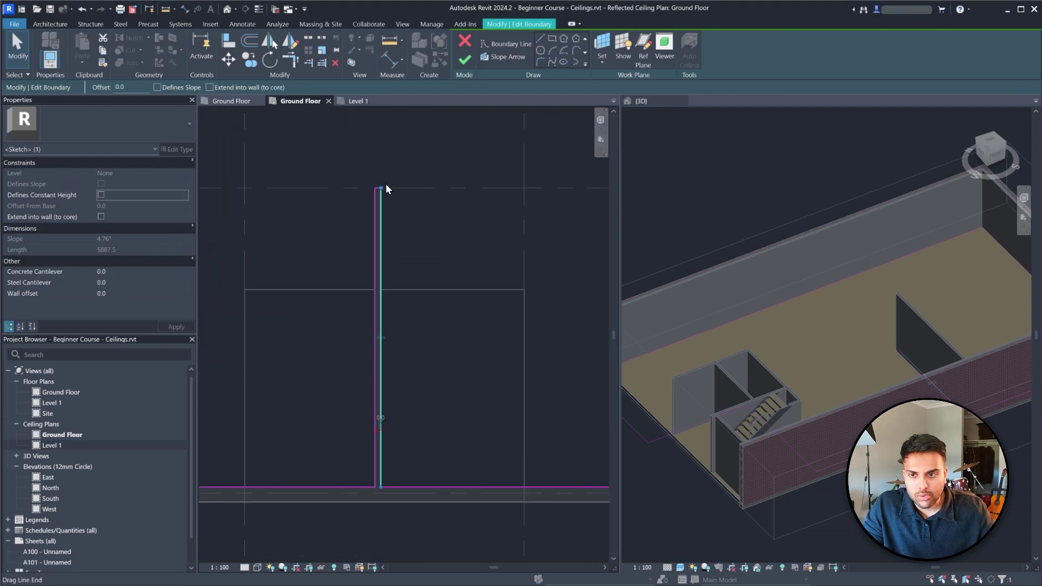
scroll(385, 190, "up", 2)
scroll(358, 216, "down", 2)
left_click_drag(363, 496, 364, 497)
scroll(353, 402, "down", 3)
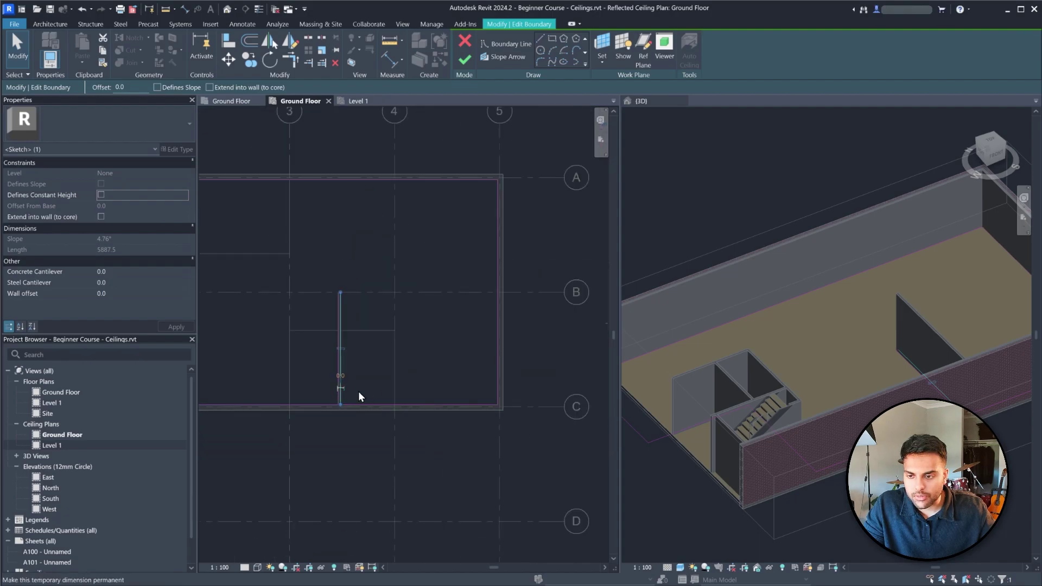
scroll(543, 235, "down", 3)
scroll(500, 198, "up", 1)
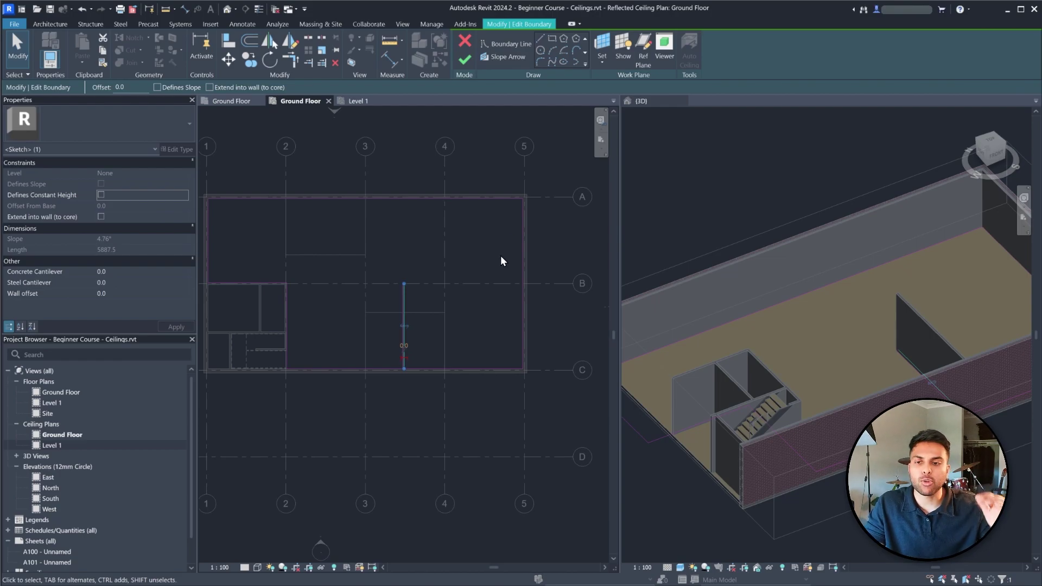
scroll(520, 191, "up", 3)
scroll(586, 194, "down", 3)
scroll(539, 202, "up", 2)
scroll(477, 216, "down", 3)
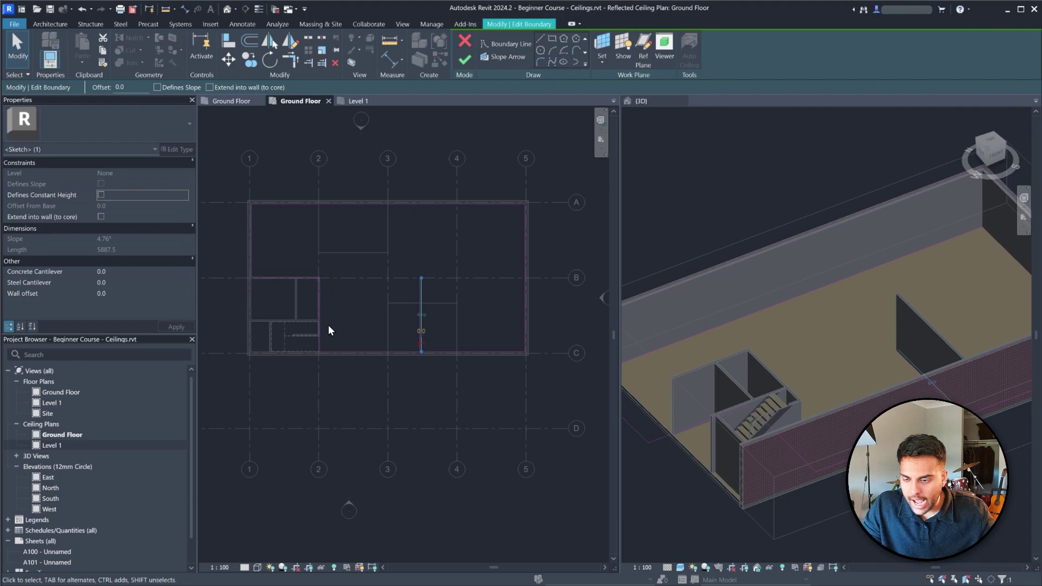
Finish the ceiling boundary edit and inspect the revised ceiling in 3D
left_click(465, 59)
left_click(846, 396)
middle_click_drag(800, 358, 816, 396, "shift")
scroll(759, 338, "down", 3)
scroll(826, 371, "up", 2)
scroll(827, 364, "down", 1)
Move the section box's front face just inside the grid C exterior wall to expose the stair and interior
left_click(817, 393)
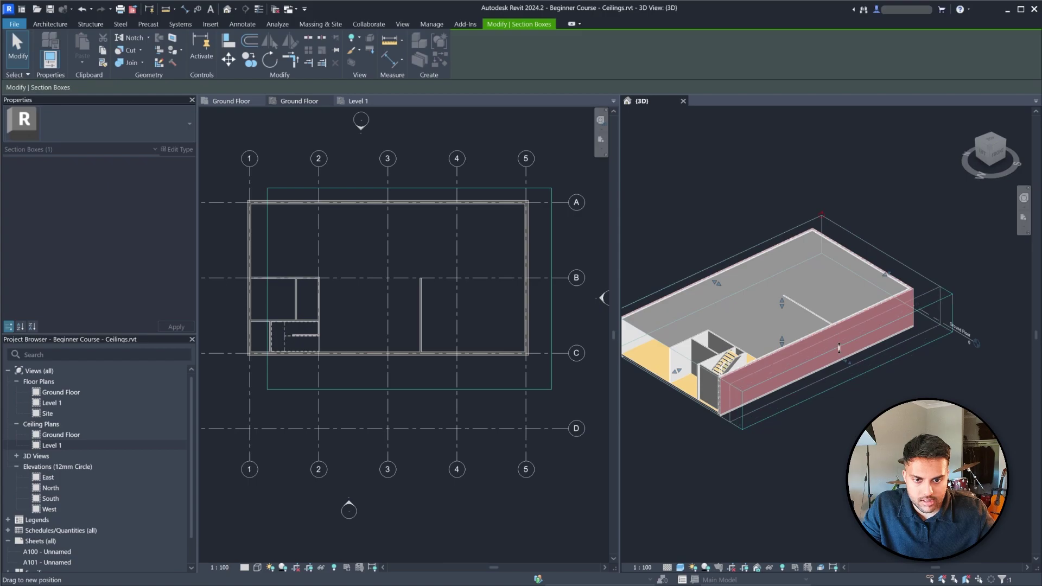
middle_click_drag(819, 346, 800, 305, "shift")
scroll(705, 363, "up", 3)
middle_click_drag(693, 269, 798, 358)
scroll(859, 304, "up", 2)
scroll(787, 275, "up", 1)
middle_click_drag(714, 419, 865, 311, "shift")
scroll(749, 344, "down", 2)
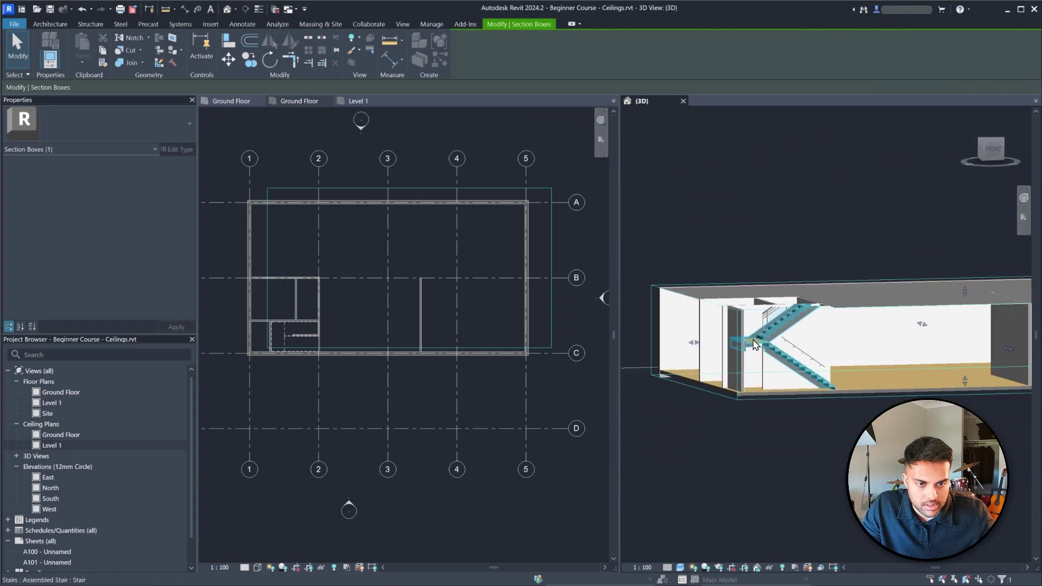
Raise the top of the section box to include the Level 1 floor above the ceiling
left_click_drag(953, 294, 956, 280)
scroll(930, 329, "up", 3)
middle_click_drag(930, 329, 932, 324, "shift")
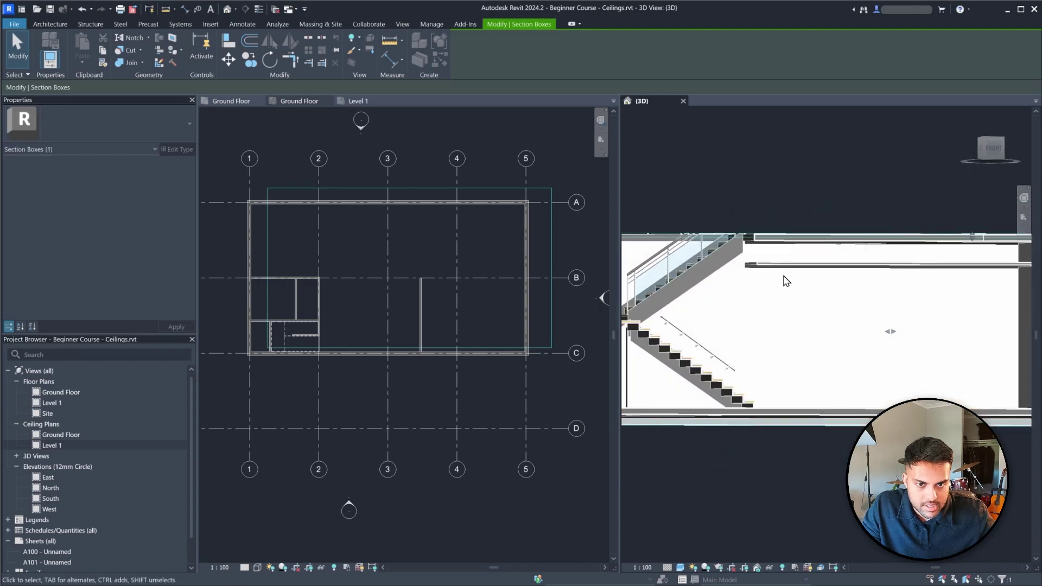
double_click(786, 264)
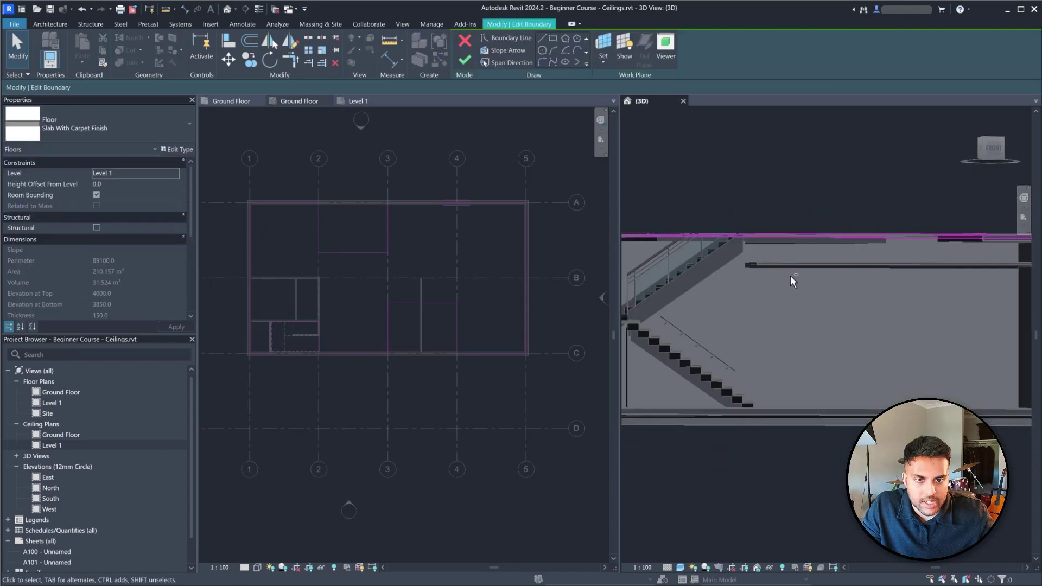
left_click(472, 62)
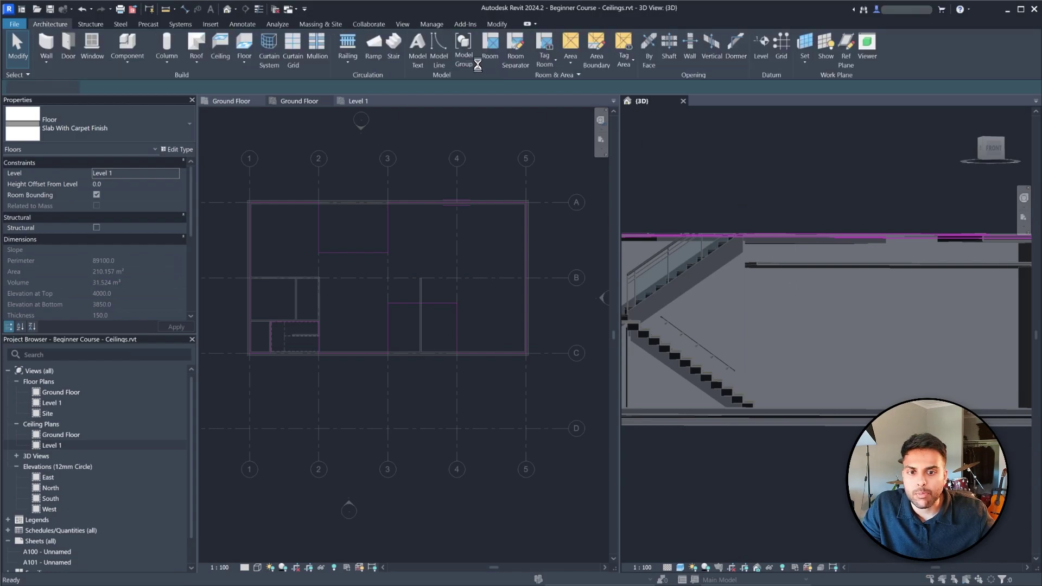
left_click(843, 237)
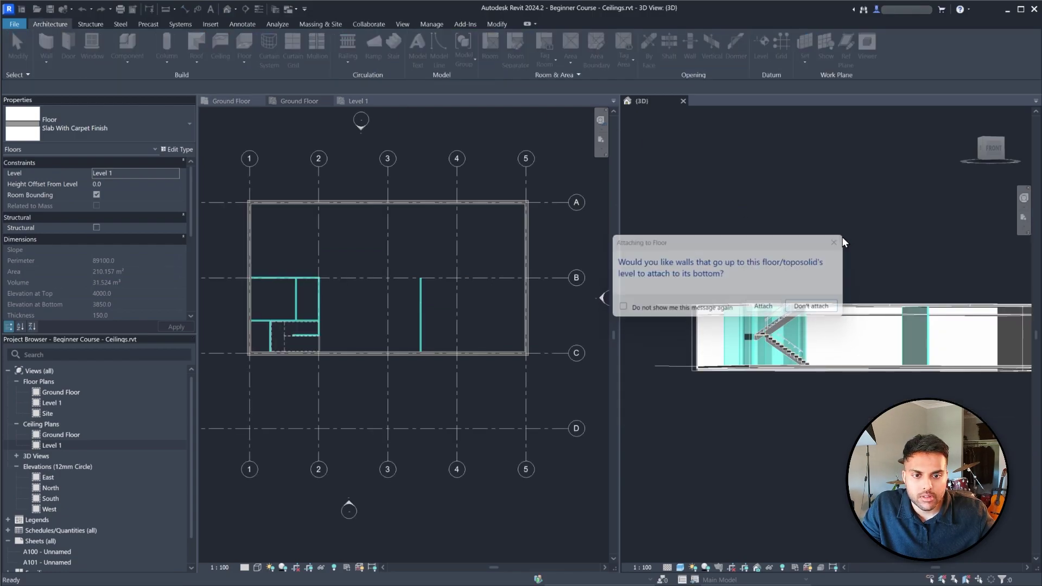
scroll(838, 342, "up", 5)
key("Escape")
Examine in 3D where the Ground Floor ceiling ends beside the stair and below the Level 1 floor
middle_click_drag(743, 324, 802, 341, "shift")
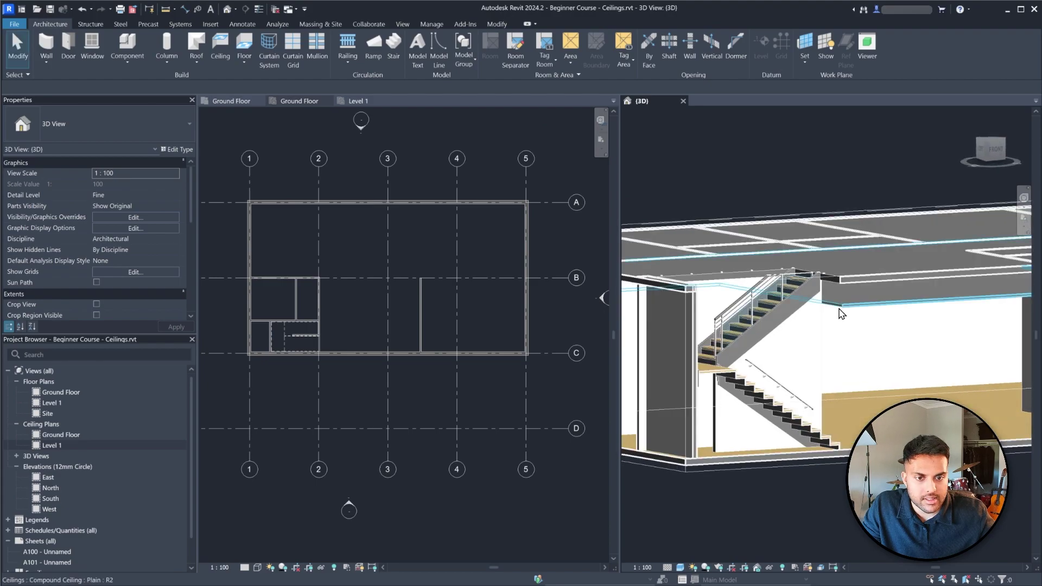
left_click(841, 296)
left_click(843, 284)
middle_click_drag(875, 320, 842, 277, "shift")
left_click(847, 310)
scroll(819, 258, "up", 2)
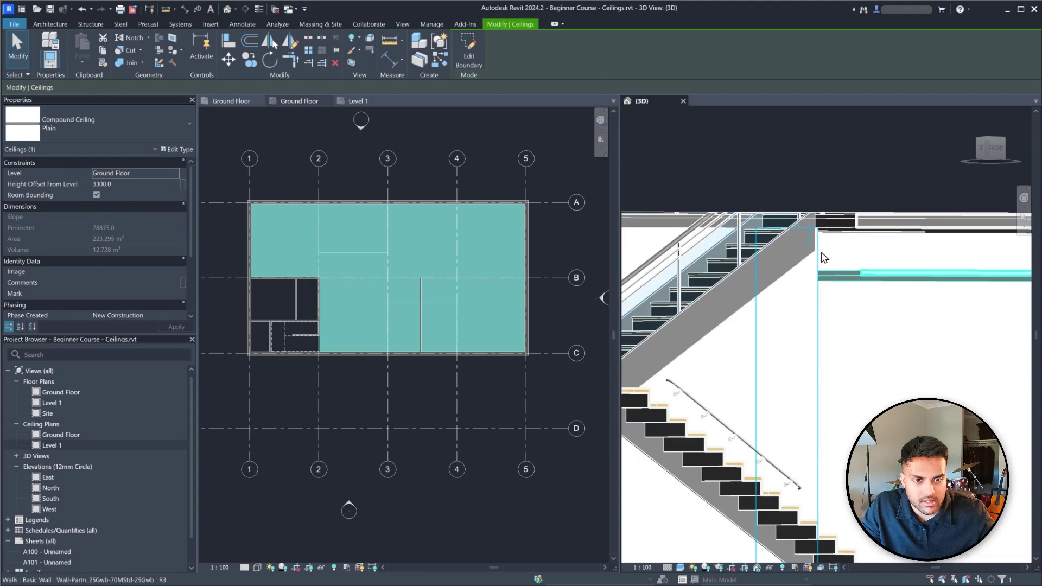
middle_click_drag(901, 304, 706, 324, "shift")
key("Escape")
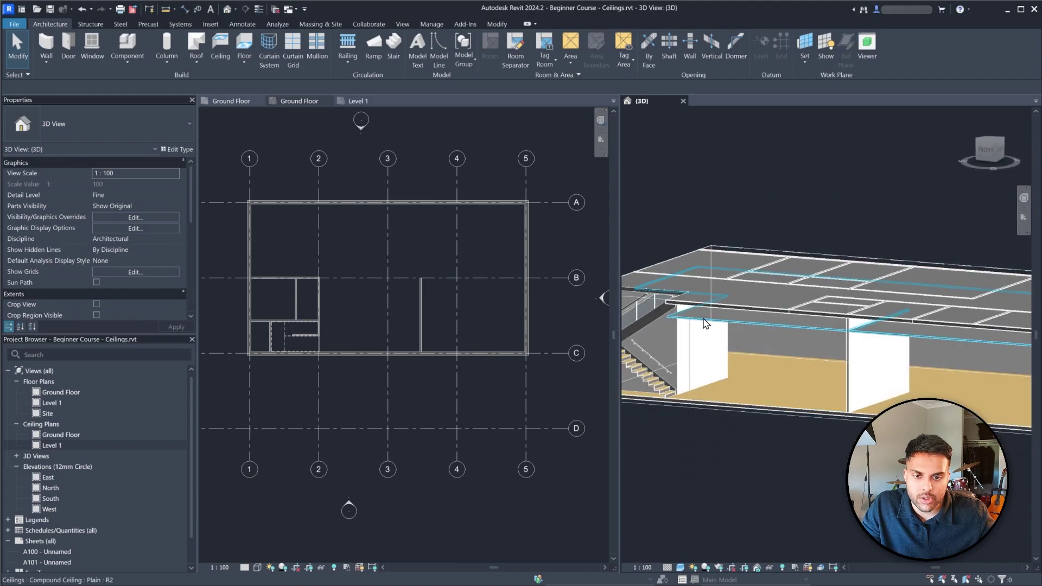
Inspect the gap between the Ground Floor ceiling and the Level 1 slab from front and angled 3D views
left_click(706, 324)
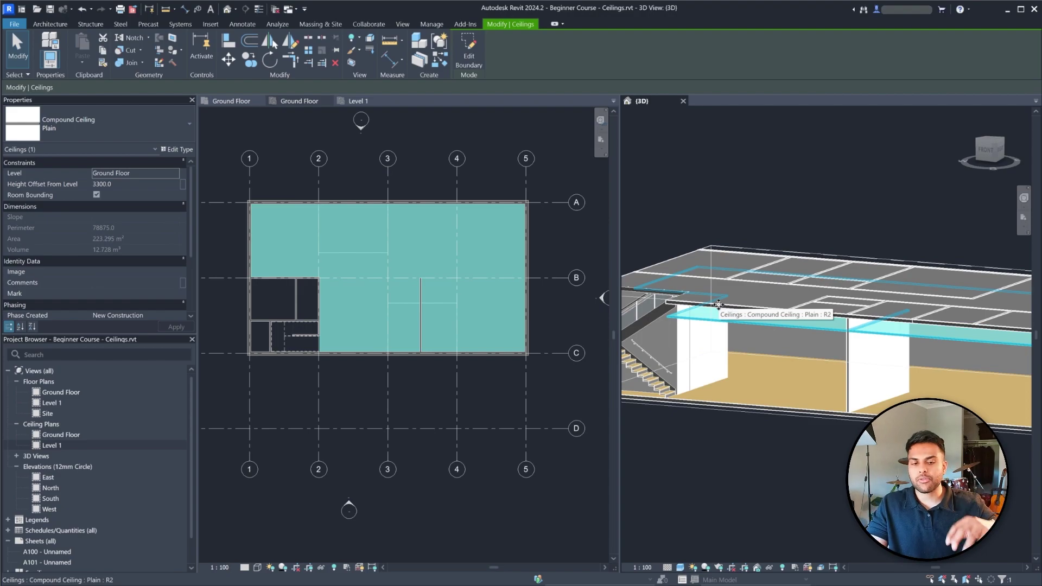
key("Escape")
middle_click_drag(725, 332, 771, 330, "shift")
middle_click_drag(844, 324, 832, 348, "shift")
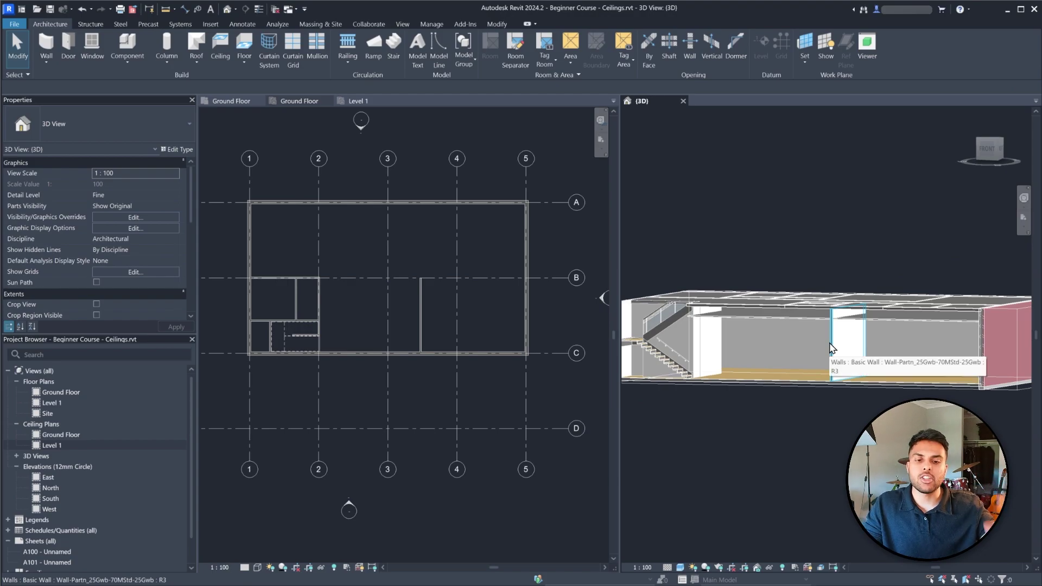
mouse_move(786, 316)
middle_mouse_down("shift")
mouse_move(817, 337)
mouse_move(741, 366)
mouse_move(805, 324)
middle_mouse_up("shift")
scroll(723, 342, "up", 3)
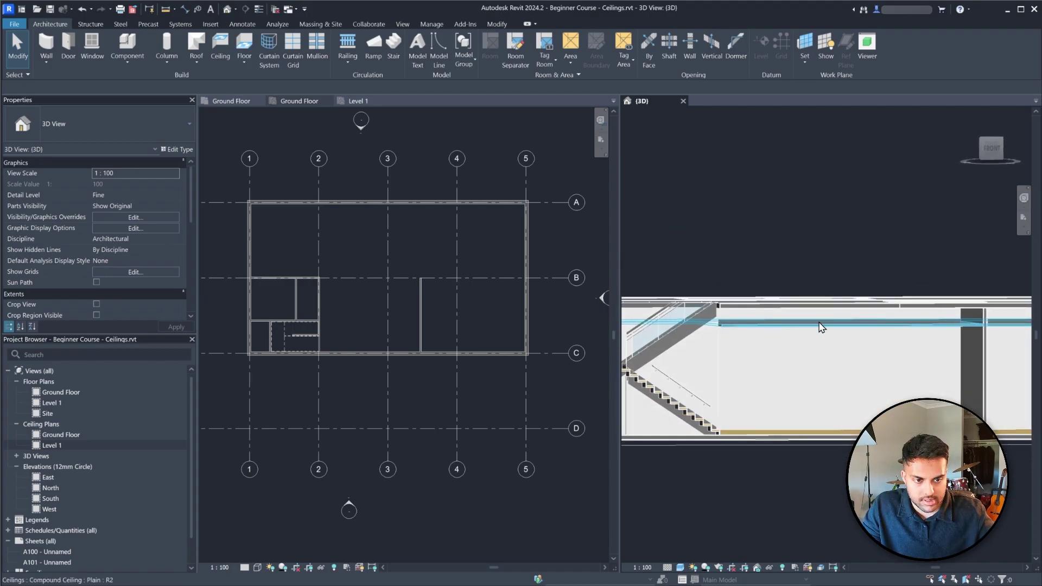
left_click(820, 327)
left_click(812, 305)
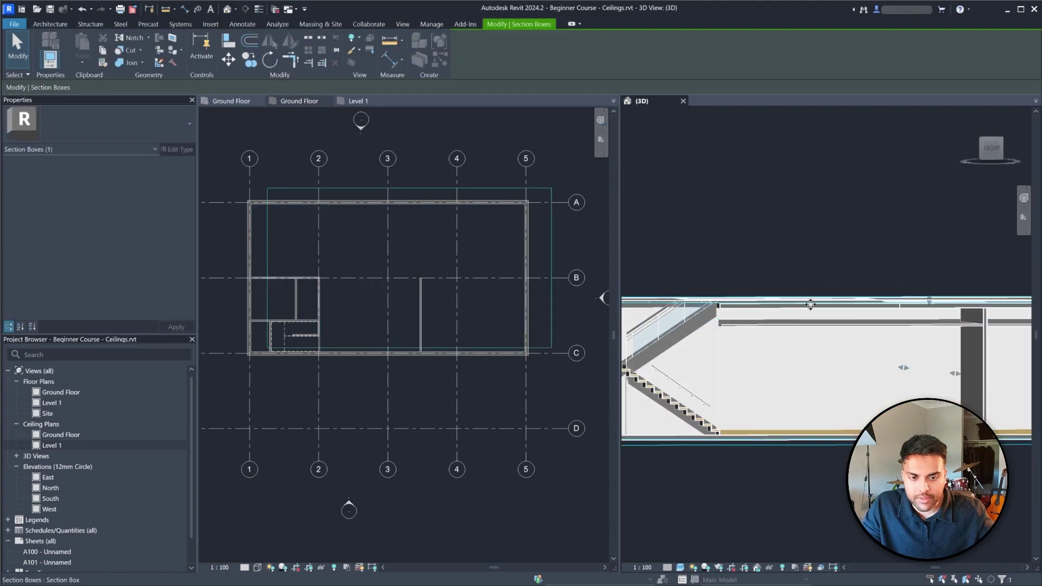
middle_click_drag(857, 349, 788, 409, "shift")
scroll(775, 397, "down", 2)
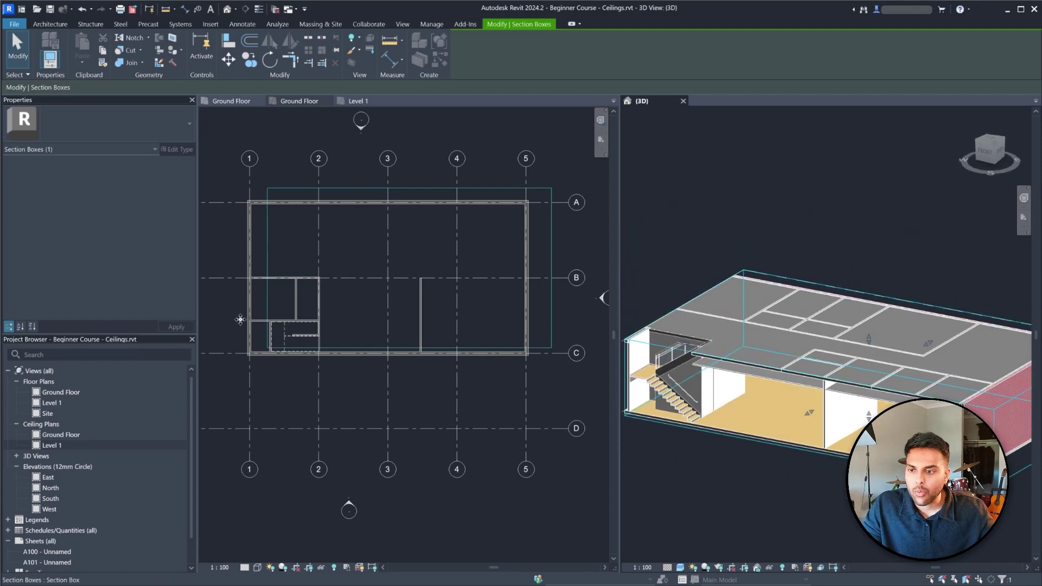
Place automatic Plain compound ceilings in the three enclosed rooms around the stair on the Ground Floor ceiling plan
scroll(239, 314, "up", 3)
left_click(468, 305)
scroll(308, 315, "down", 2)
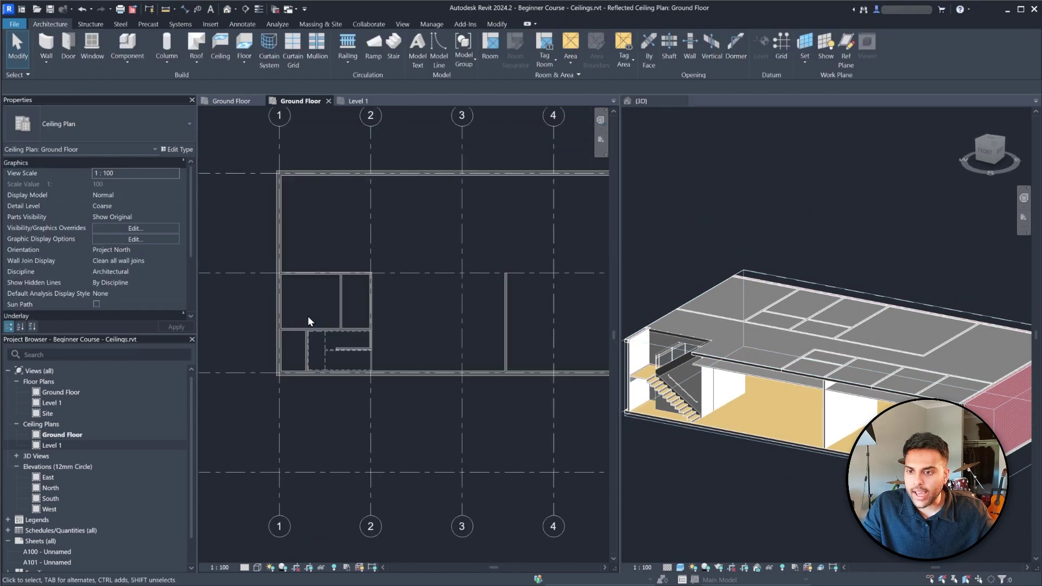
scroll(296, 301, "up", 2)
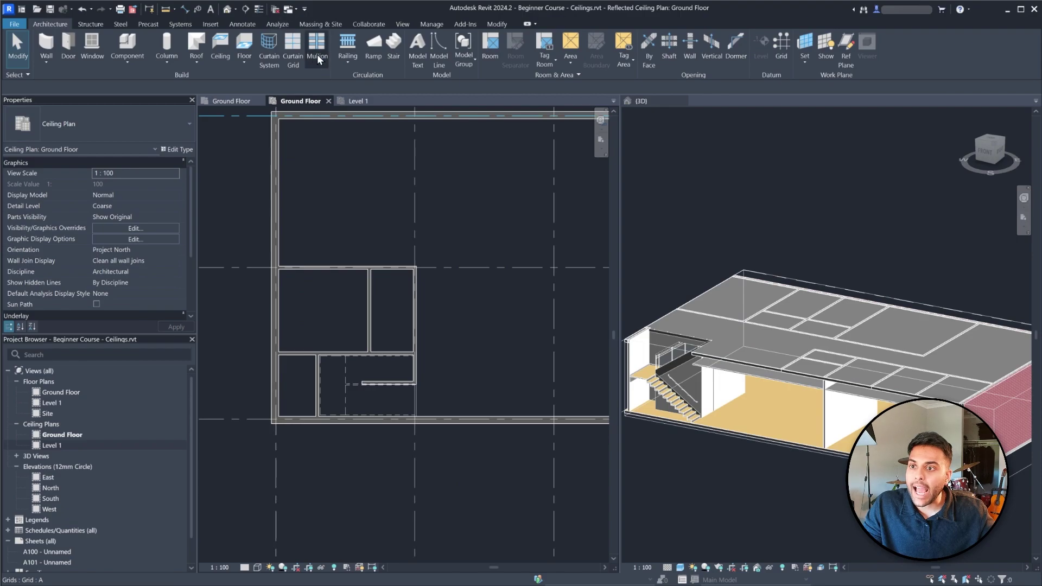
left_click(217, 46)
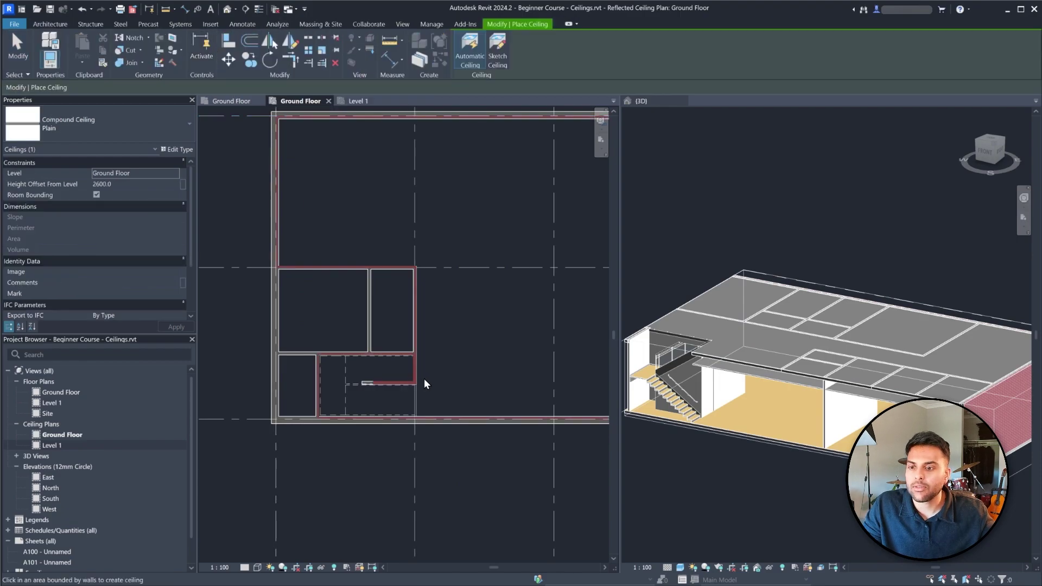
scroll(296, 317, "up", 2)
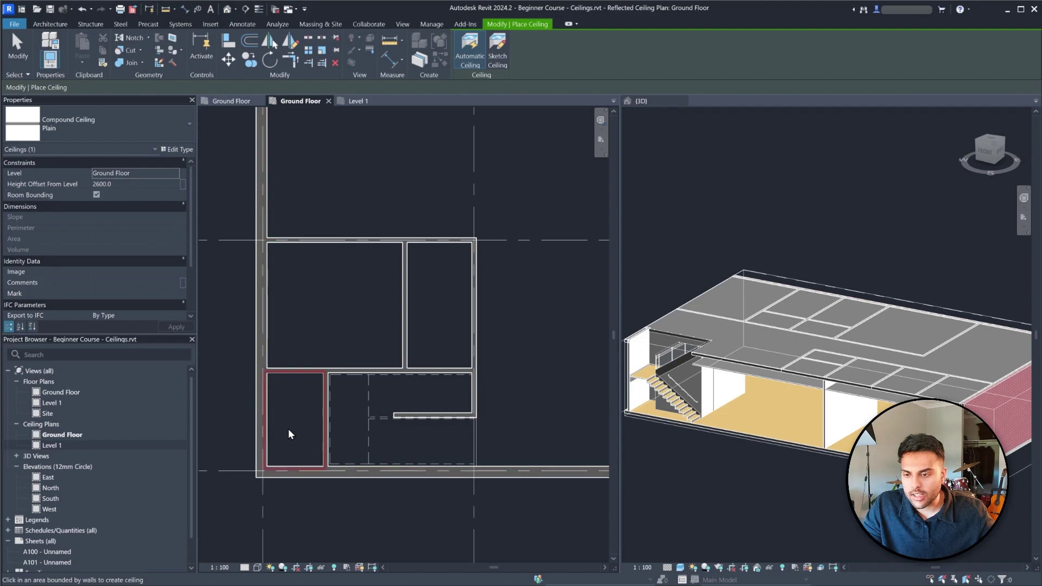
key("Escape")
key("Escape")
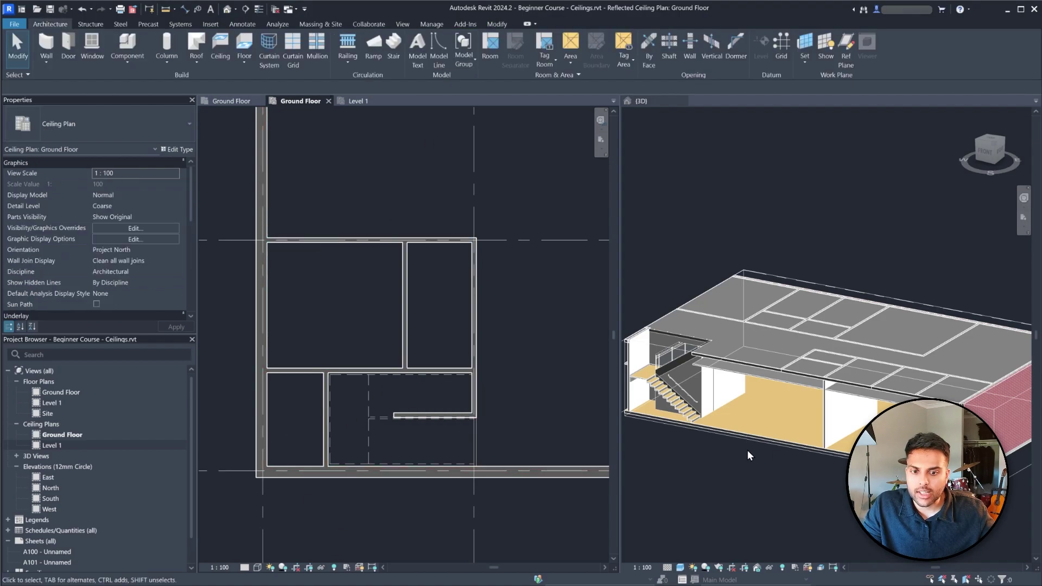
Lower the top of the section box in 3D below the Level 1 floor to expose the enclosed rooms' ceilings
scroll(736, 446, "down", 1)
scroll(732, 396, "up", 2)
left_click(785, 467)
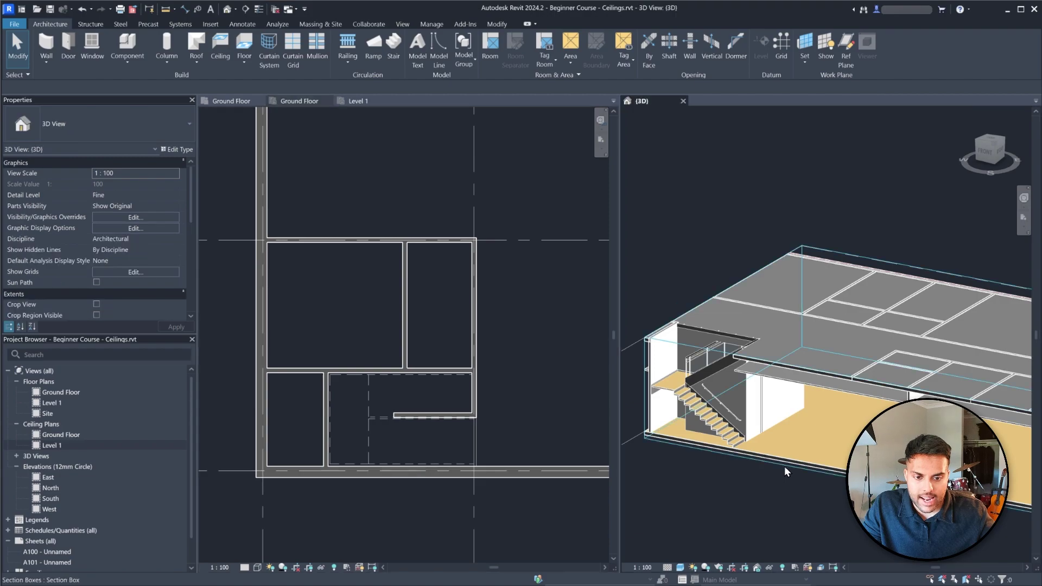
middle_click_drag(934, 348, 963, 347, "shift")
left_click_drag(966, 339, 968, 346)
scroll(907, 335, "up", 2)
middle_click_drag(823, 381, 849, 347, "shift")
scroll(849, 348, "down", 4)
Select each enclosed room's ceiling in 3D and match it to its room on the ceiling plan
left_click(807, 425)
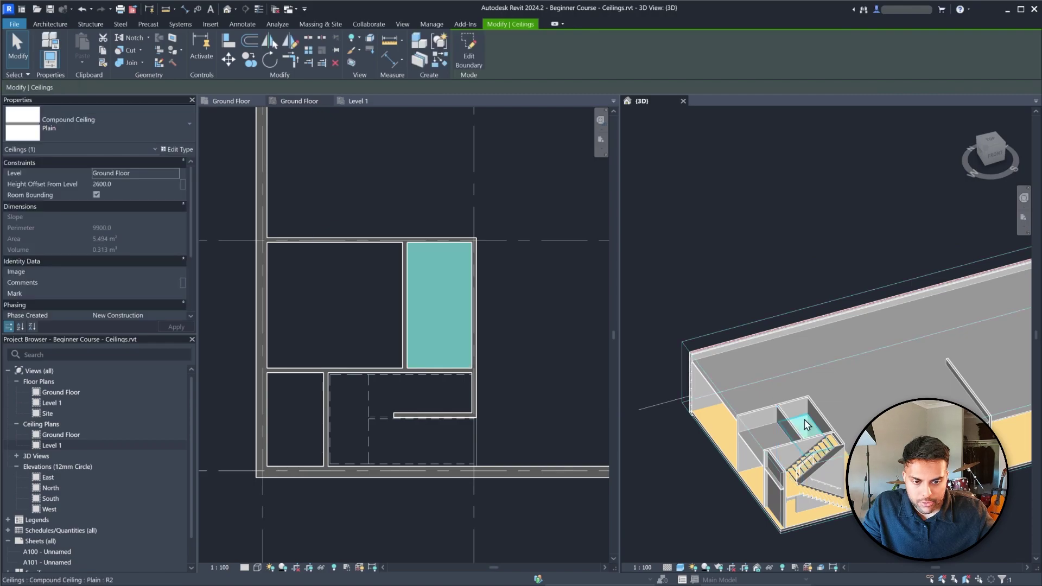
left_click(748, 446)
scroll(761, 423, "down", 3)
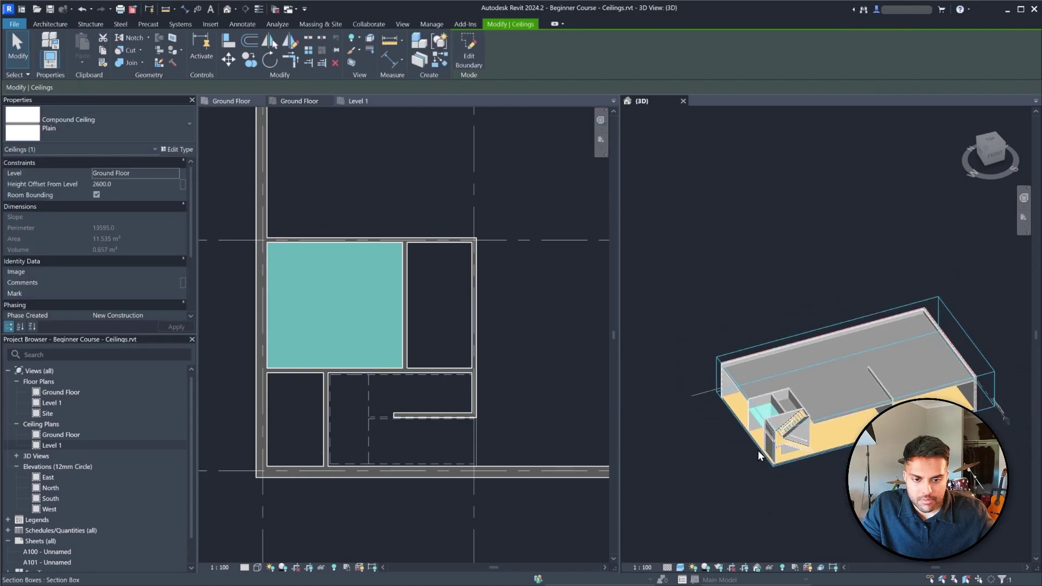
left_click(756, 443)
scroll(758, 442, "up", 3)
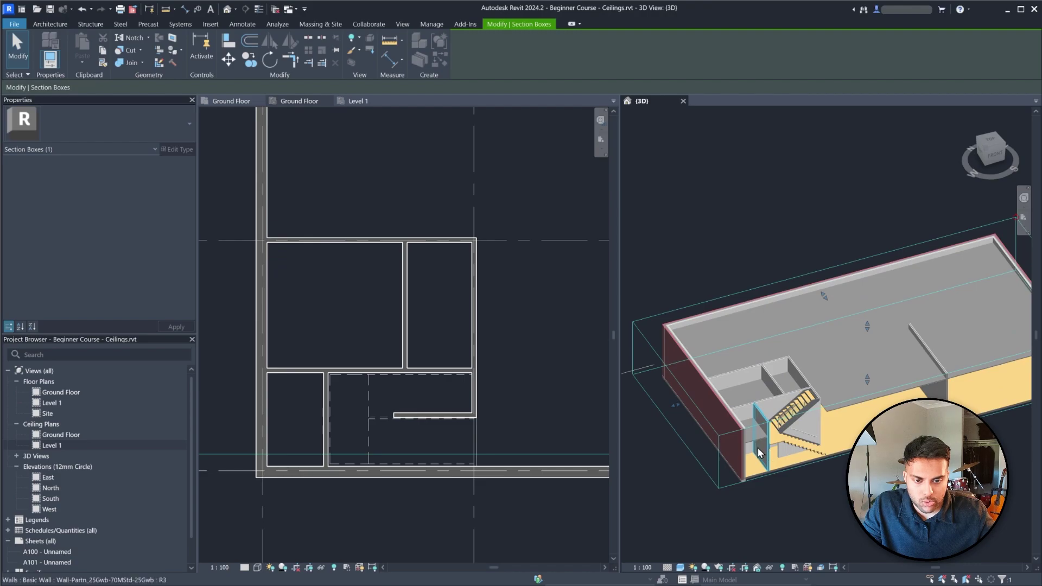
left_click(757, 438)
middle_click_drag(782, 446, 724, 442, "shift")
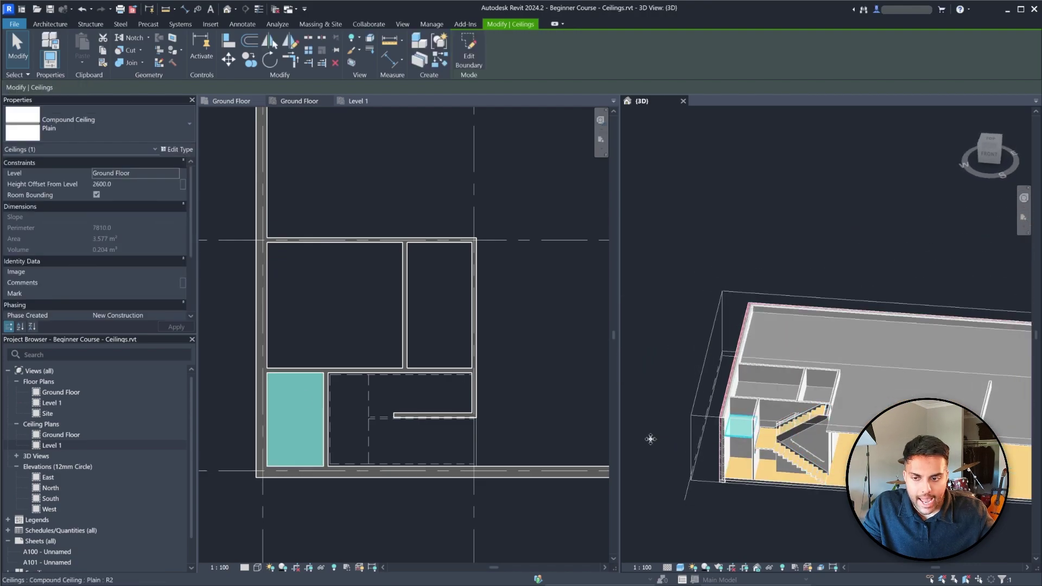
scroll(303, 353, "down", 1)
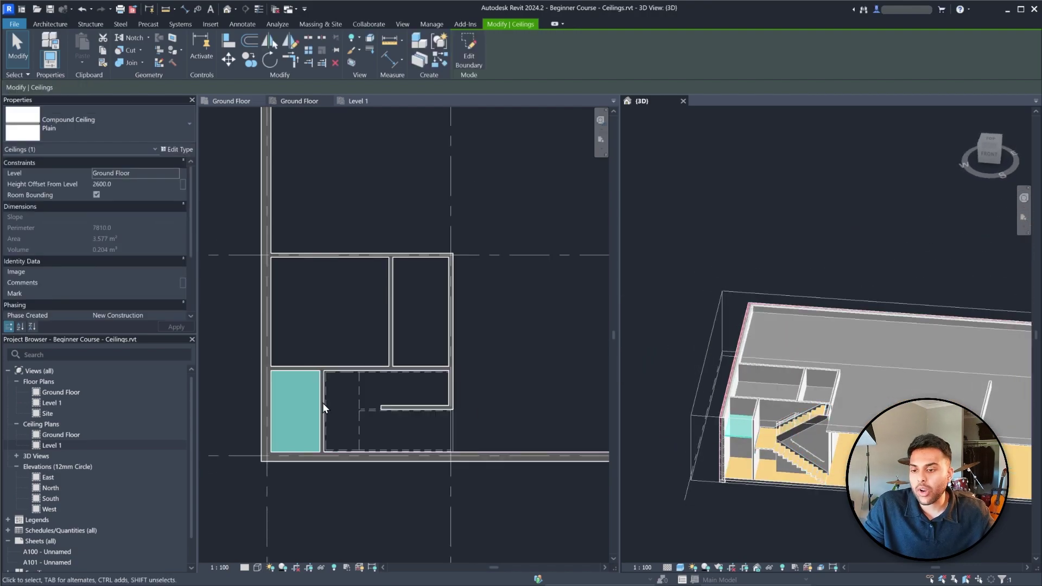
scroll(341, 396, "up", 1)
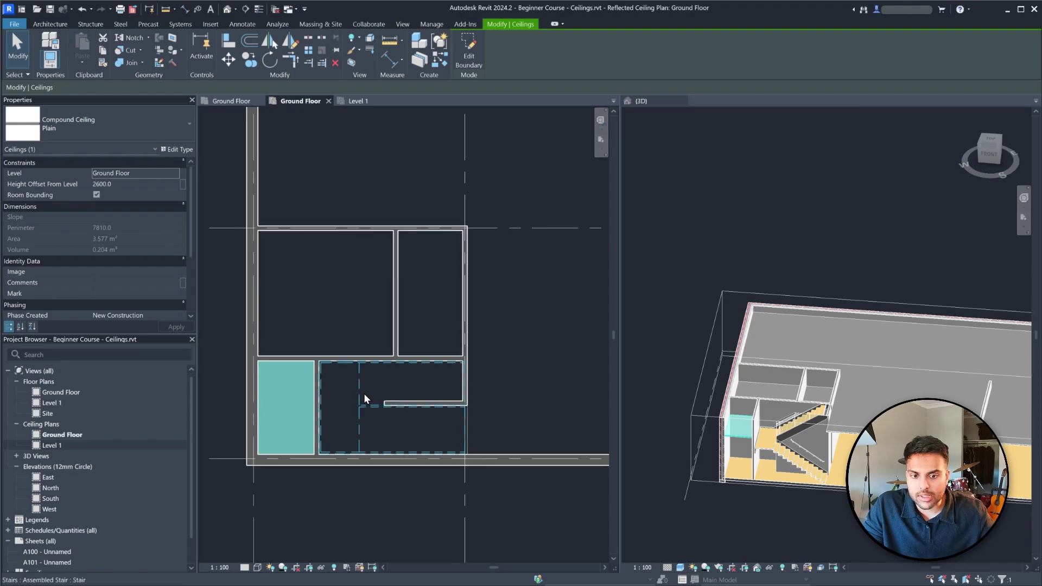
scroll(729, 438, "up", 1)
scroll(738, 441, "up", 1)
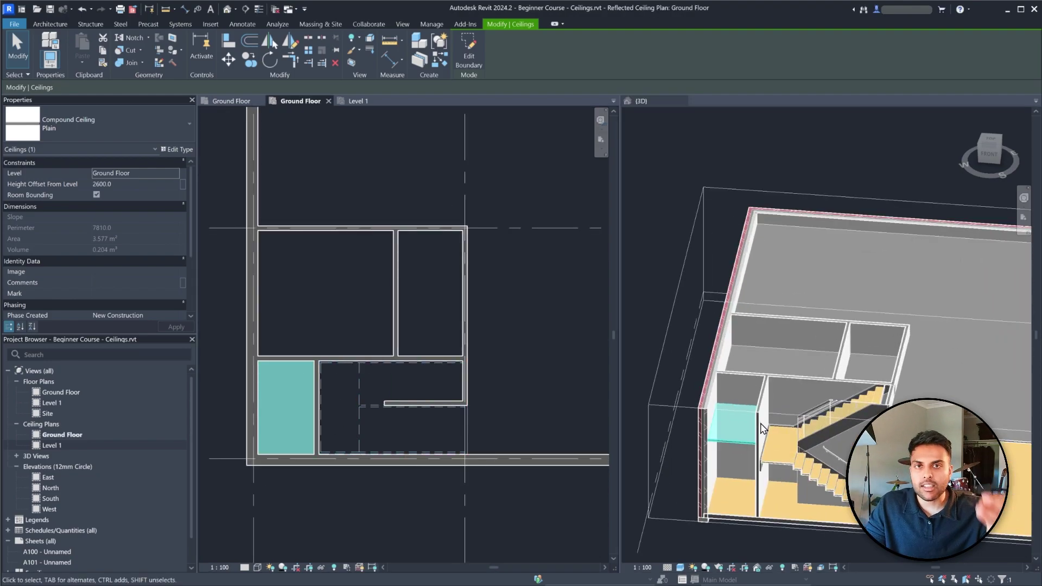
Inspect from several 3D angles how the two rear room ceilings sit against the partition walls and stair
middle_click_drag(929, 366, 834, 319, "shift")
left_click(846, 334)
scroll(838, 344, "up", 3)
middle_click_drag(874, 347, 810, 360, "shift")
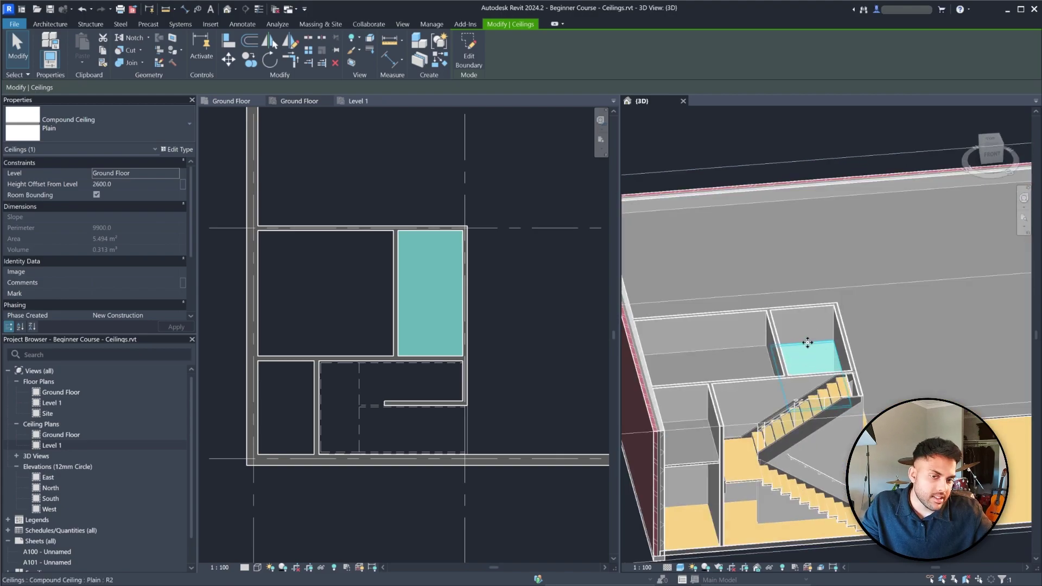
middle_click_drag(808, 332, 747, 388, "shift")
left_click(734, 312)
scroll(768, 301, "up", 3)
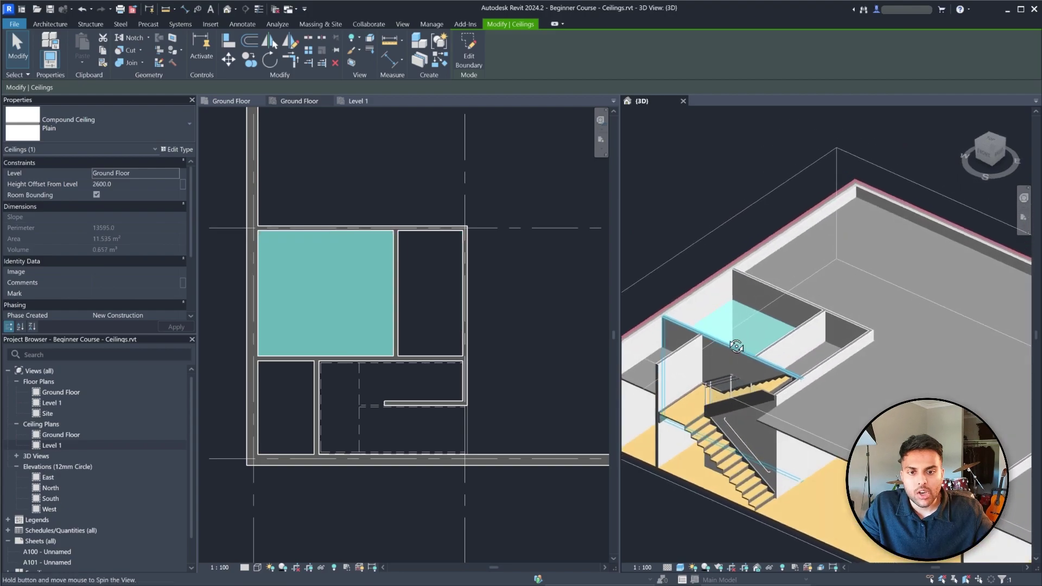
scroll(767, 301, "up", 2)
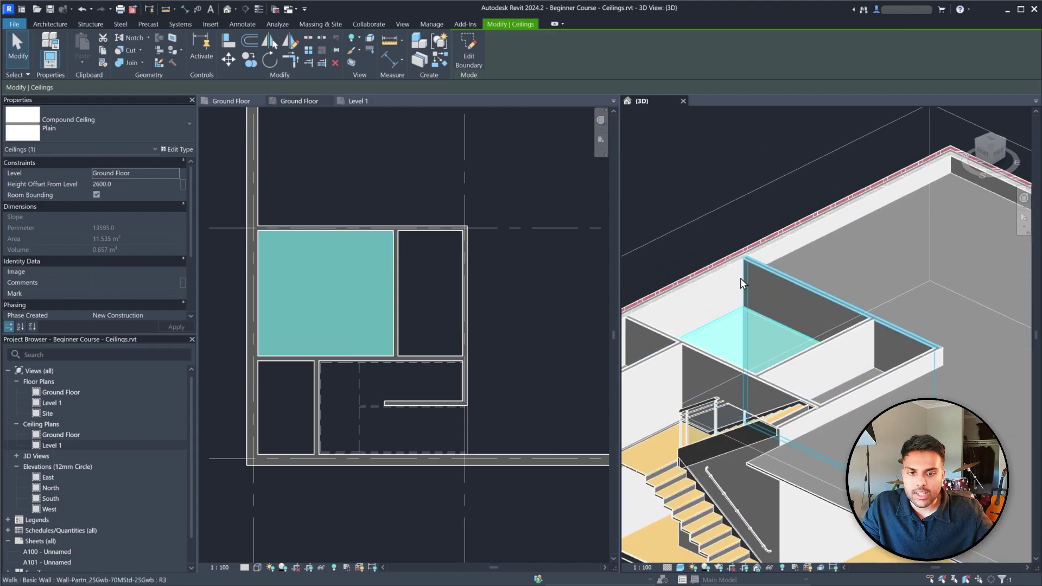
scroll(874, 299, "down", 1)
middle_click_drag(875, 298, 941, 287)
Set the height offset of the small corner room's ceiling beside the stair to 3300
left_click(709, 372)
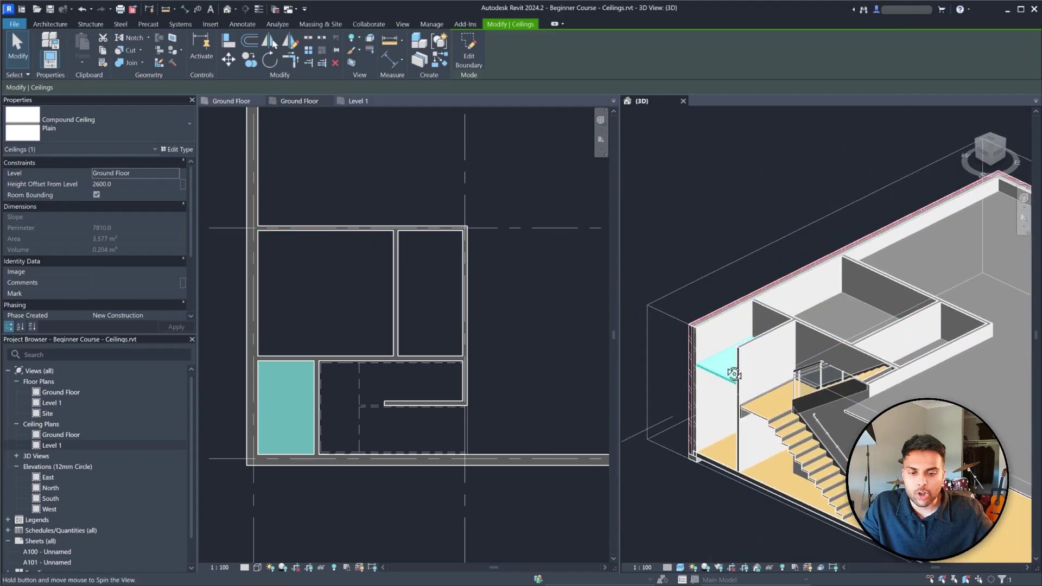
middle_click_drag(725, 366, 737, 362, "shift")
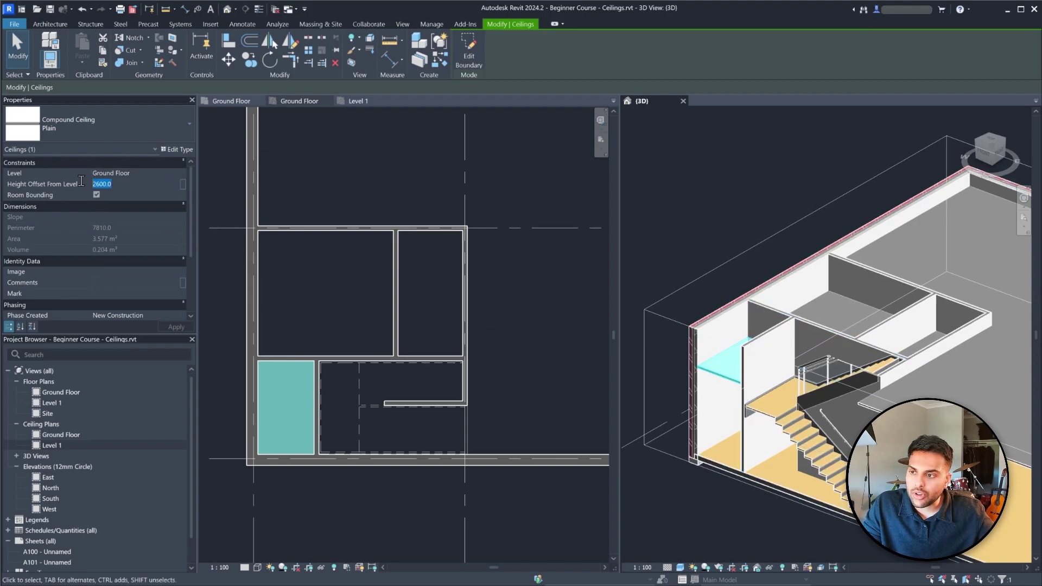
type("33")
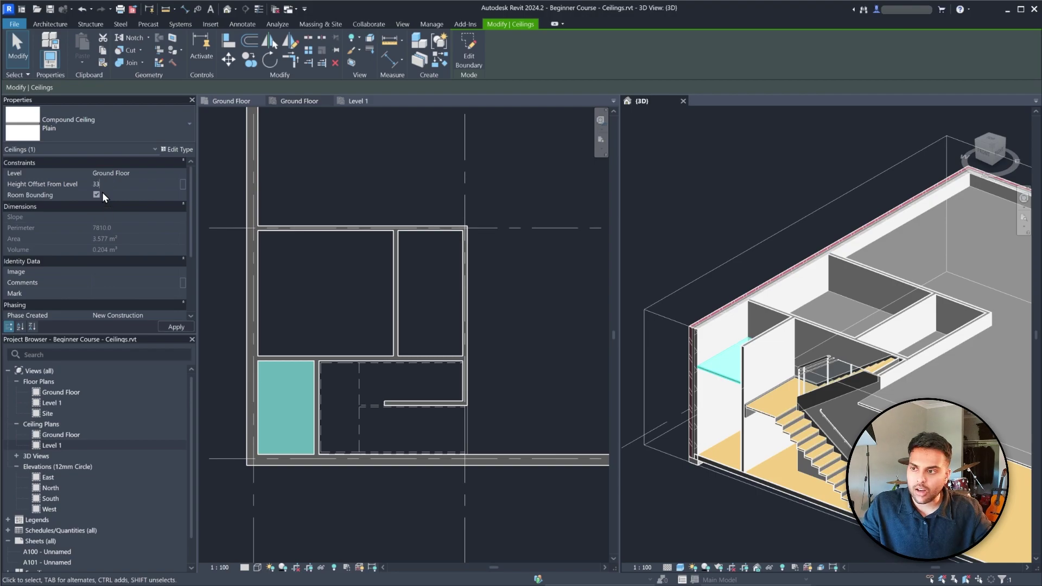
type("00")
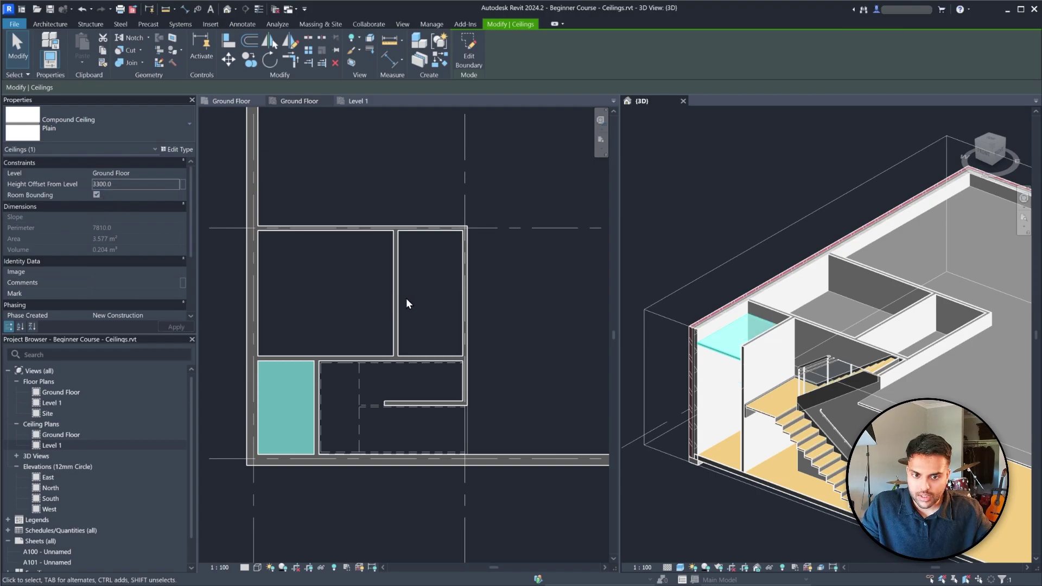
key("Escape")
Set the height offset of the larger room's ceiling behind the stair to 3300
left_click(384, 258)
left_click(392, 239)
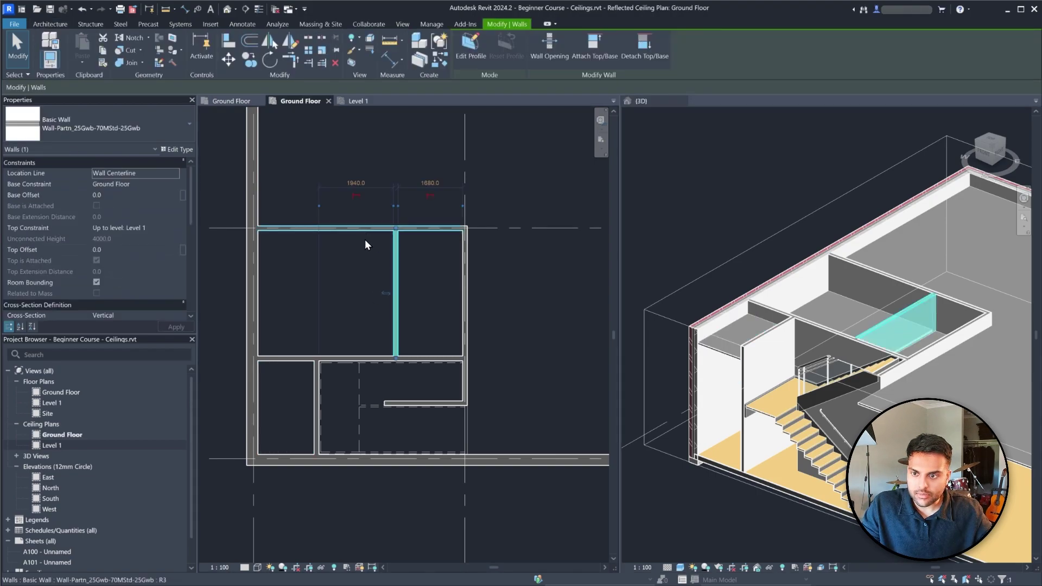
key("Escape")
left_click(839, 302)
left_click(840, 299)
left_click(126, 184)
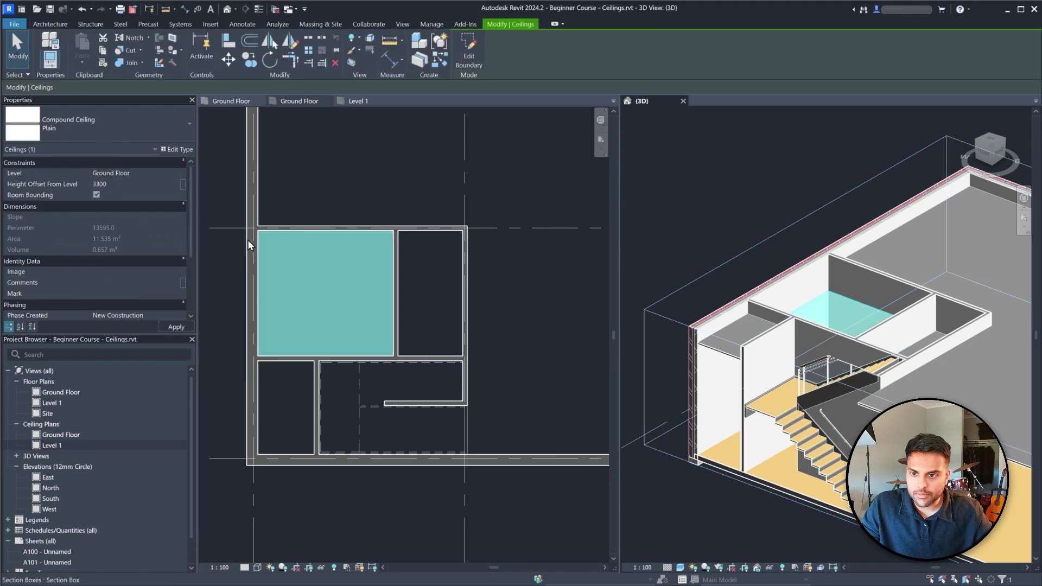
left_click(469, 54)
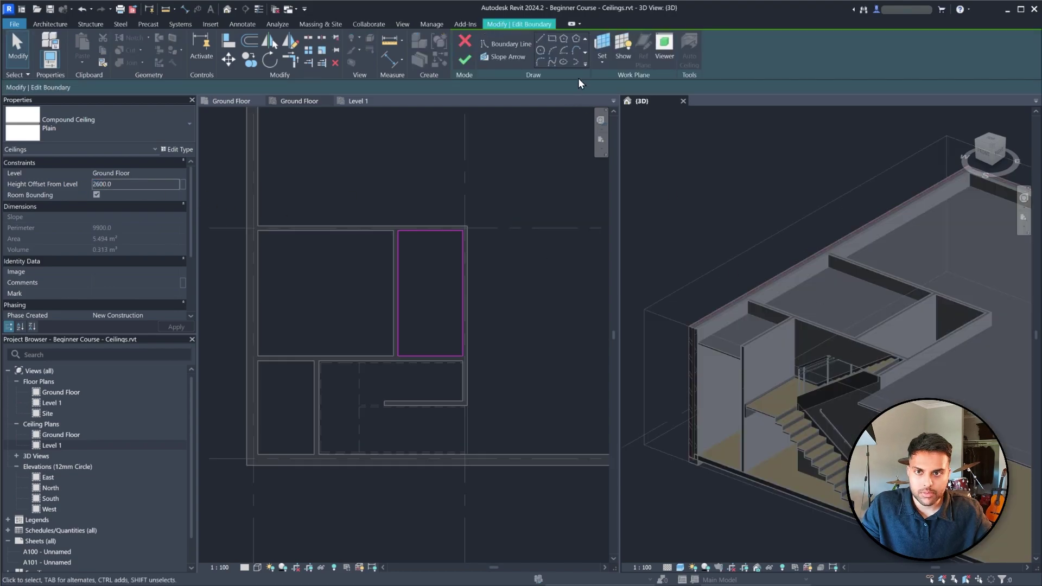
left_click(465, 60)
key("Escape")
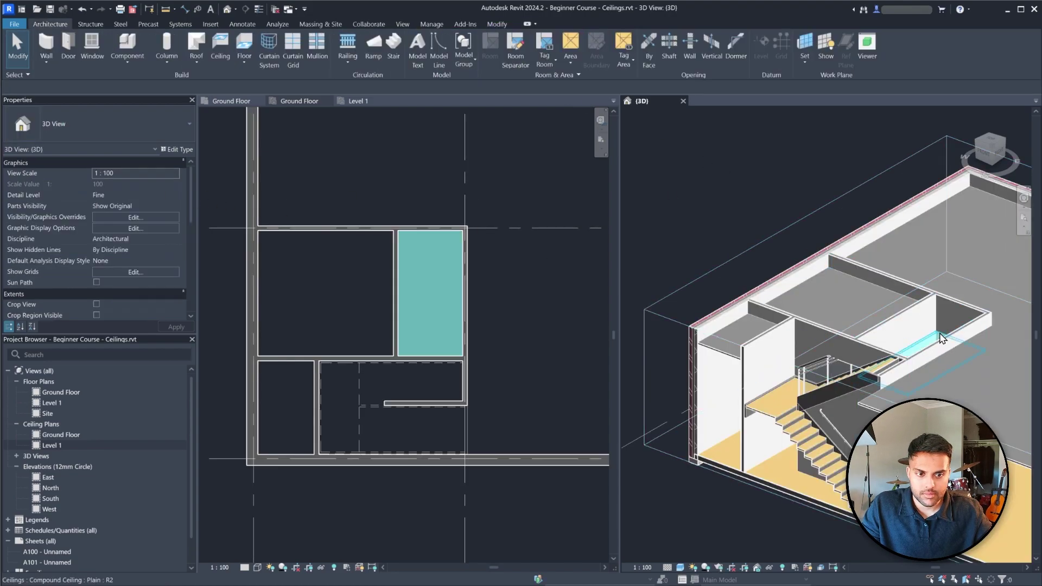
double_click(942, 339)
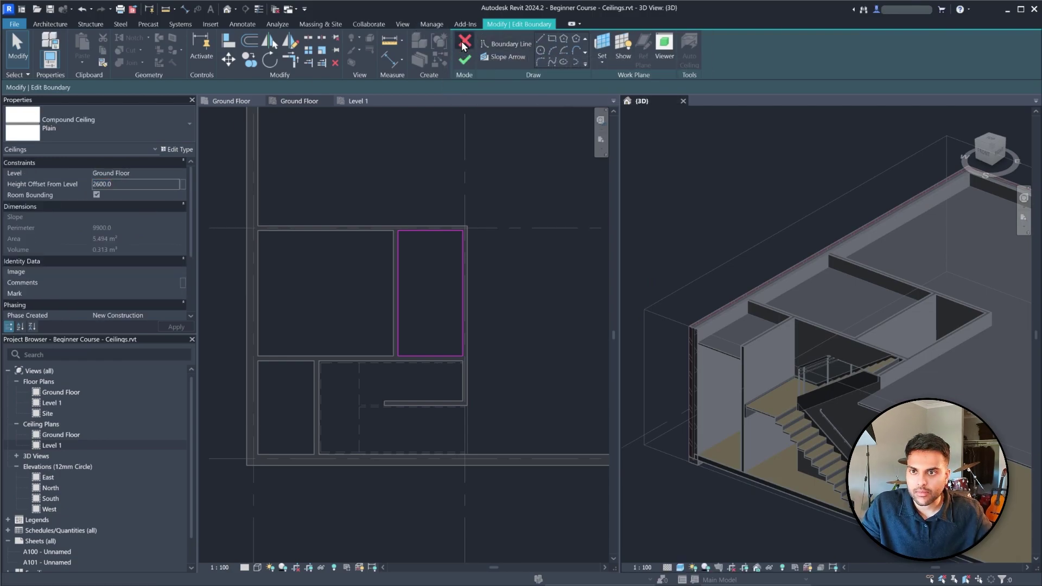
left_click(464, 45)
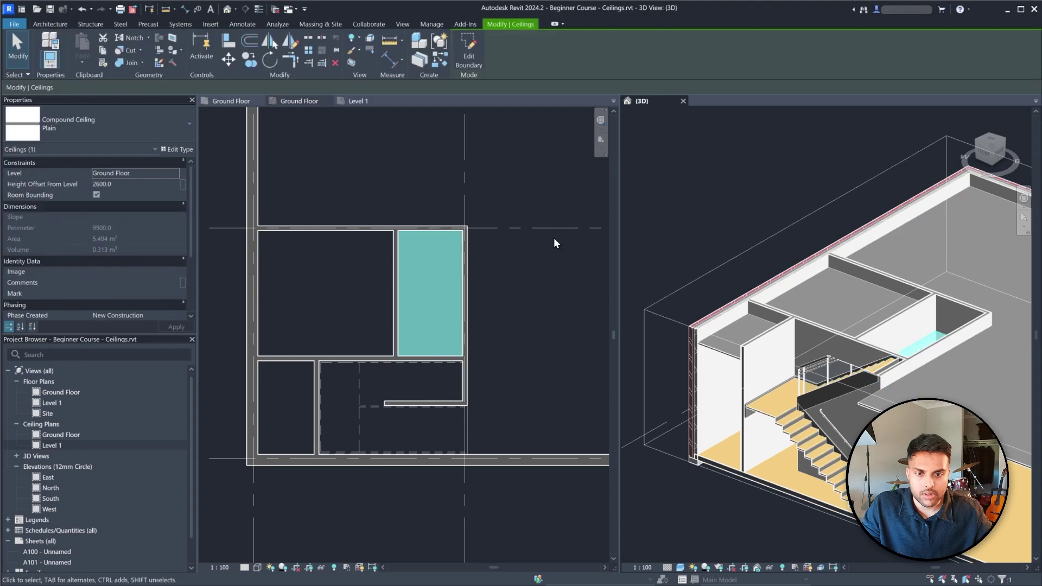
Set the height offset of the narrow room's ceiling next to grid 2 to 3300
type("3300")
middle_click_drag(765, 321, 773, 293, "shift")
key("Escape")
left_click(760, 254)
key("Escape")
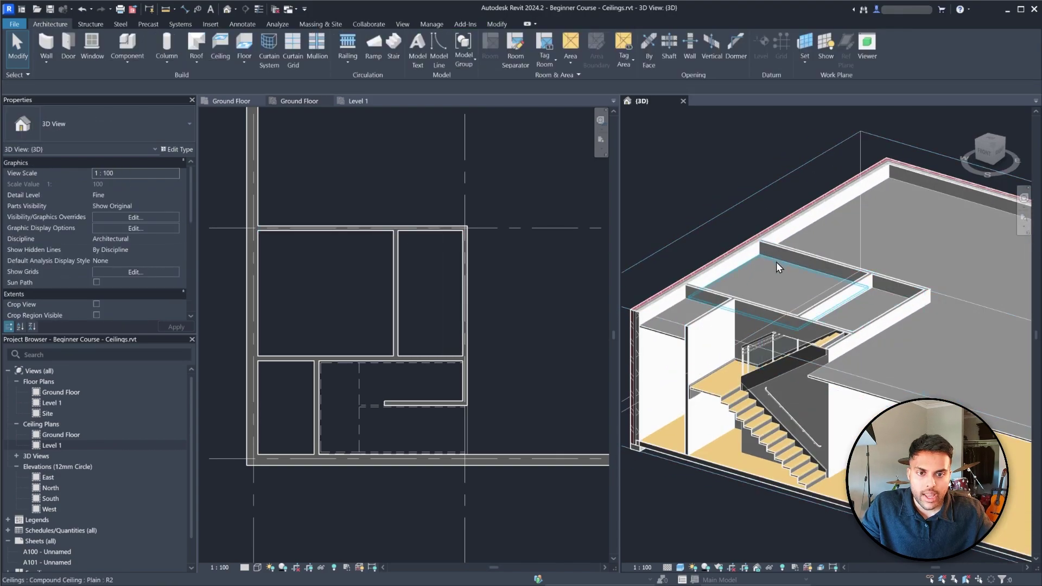
Select the enclosed rooms' ceilings together and set their height offset to 3600
left_click(776, 261)
left_click(700, 318)
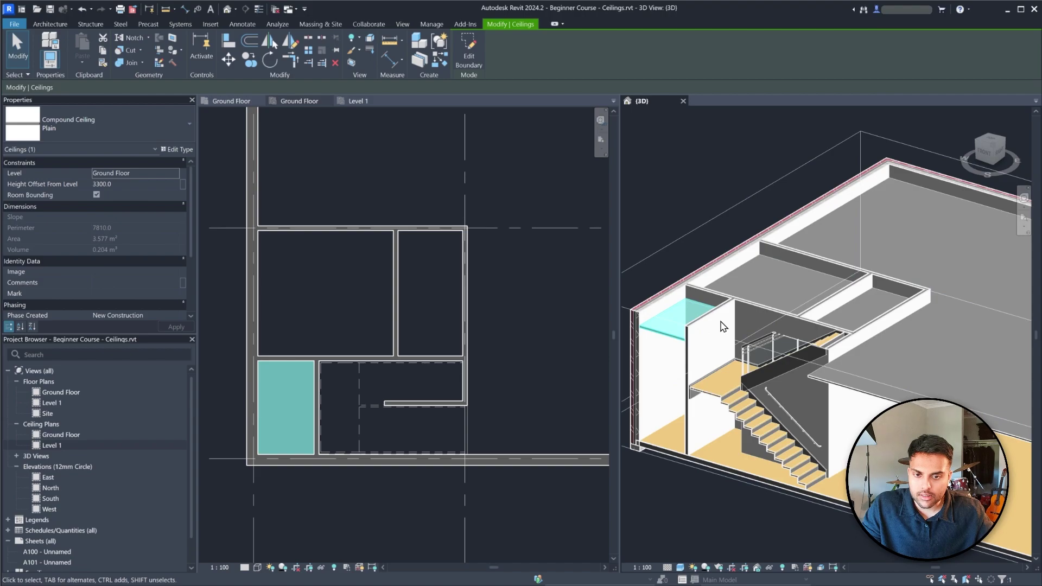
middle_click_drag(720, 321, 726, 348, "shift")
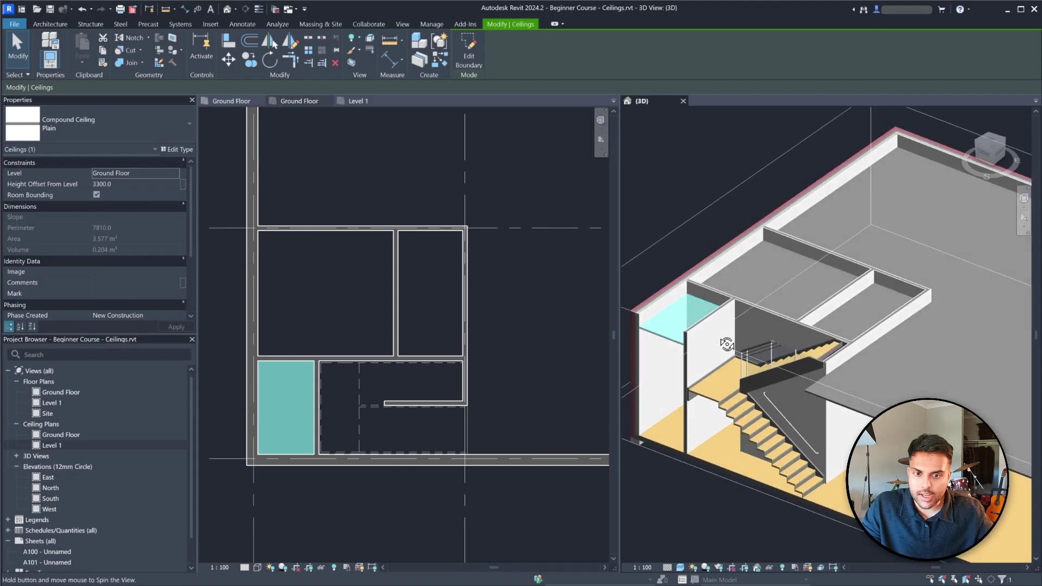
left_click(770, 245, "ctrl")
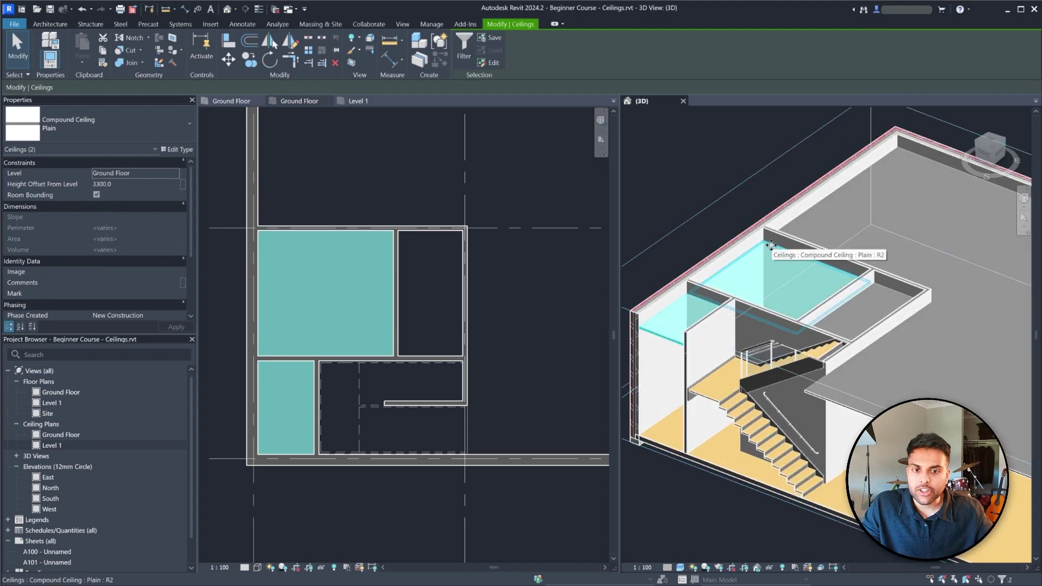
left_click(119, 184)
Raise the top of the section box to show the Level 1 floor above the enclosed rooms' ceilings
middle_click_drag(783, 314, 863, 242, "shift")
scroll(790, 279, "up", 2)
left_click(899, 194)
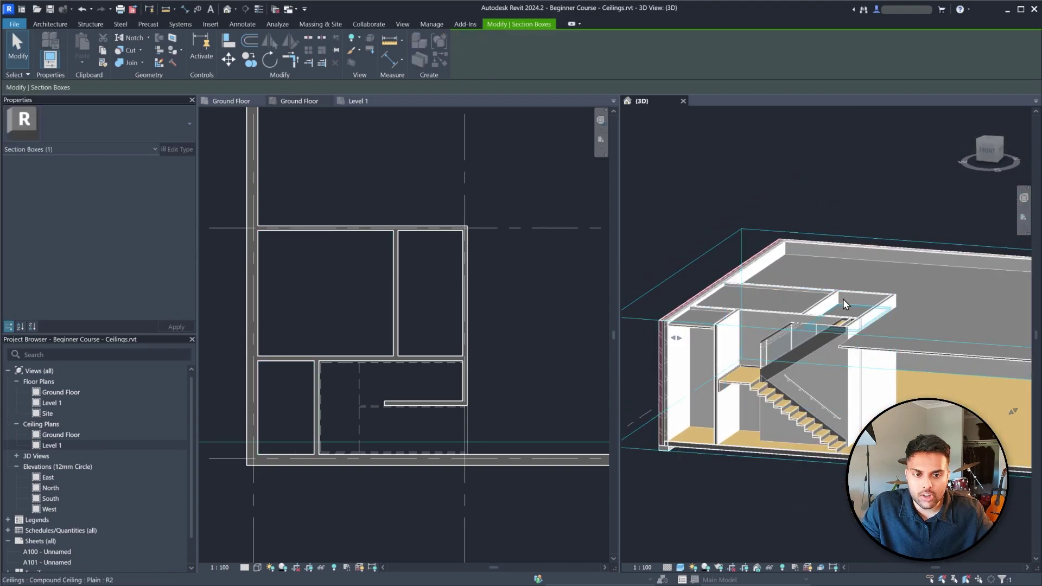
scroll(855, 305, "down", 1)
left_click_drag(1008, 296, 1008, 287)
Examine the space between the small corner room's ceiling and the Level 1 floor in 3D
scroll(725, 309, "up", 2)
middle_click_drag(719, 312, 755, 364, "shift")
left_click(733, 303)
middle_click_drag(723, 419, 661, 359, "shift")
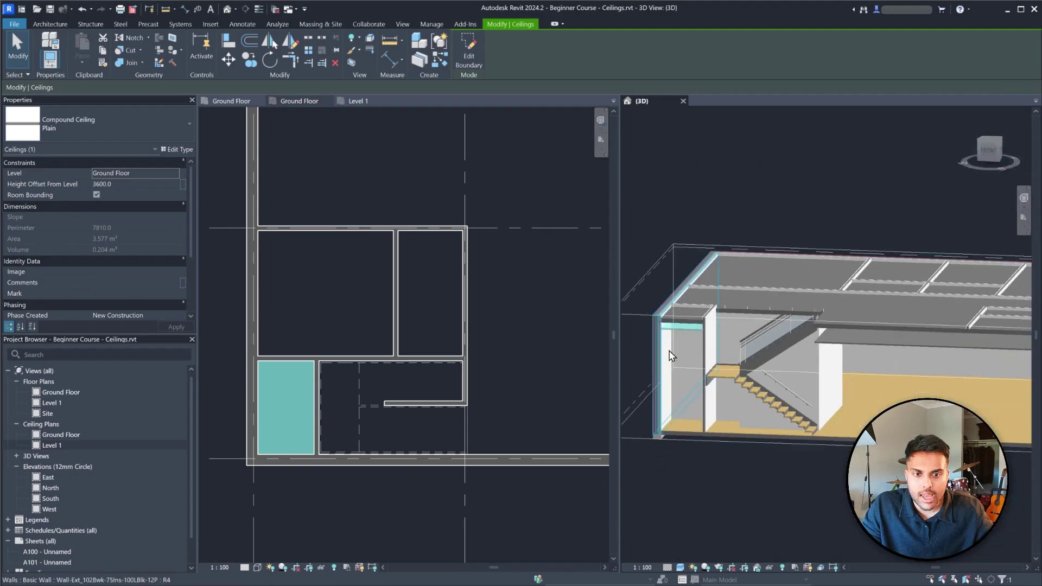
Bring the top of the section box back down below the Level 1 floor to uncover the ceilings
scroll(841, 322, "down", 3)
left_click(818, 388)
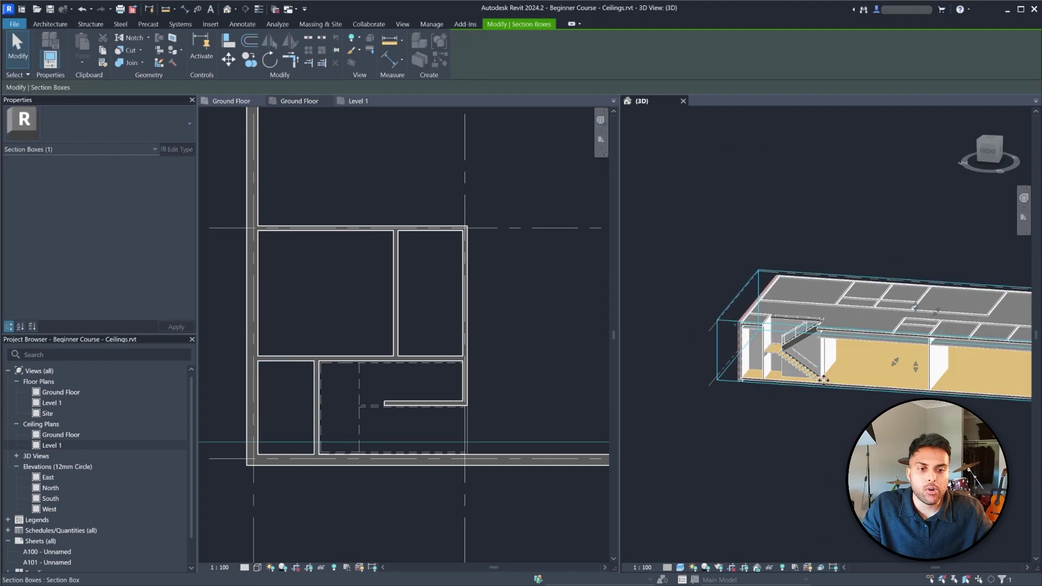
scroll(855, 316, "up", 3)
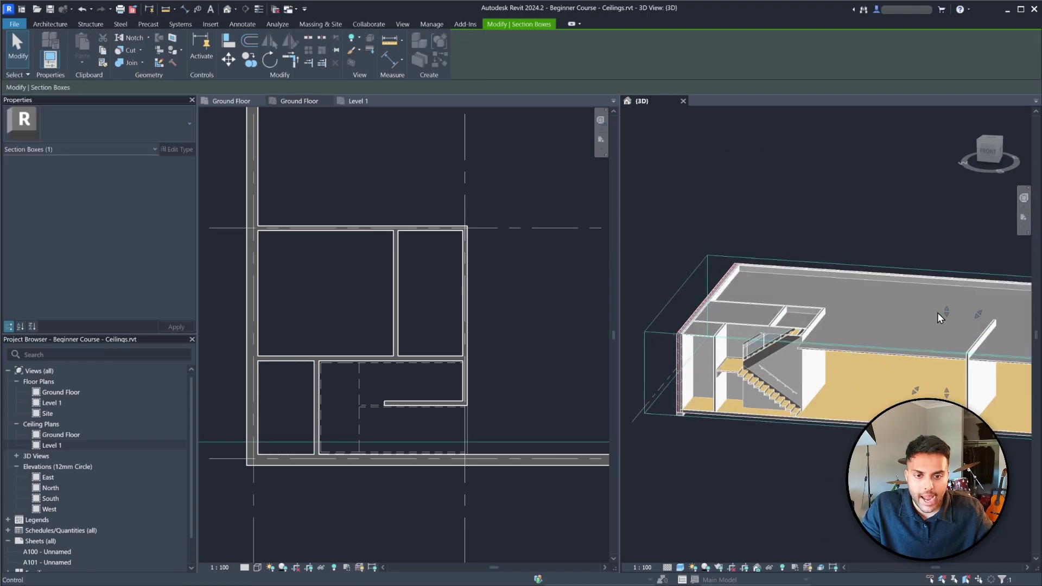
scroll(955, 310, "up", 2)
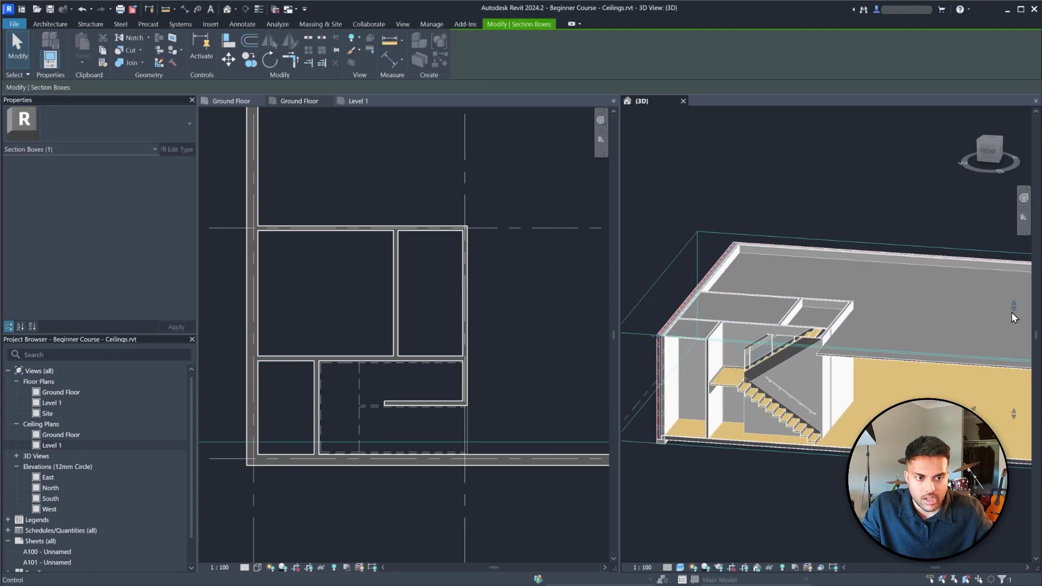
Lower the top of the section box slightly so the 3D view looks down onto the Ground Floor ceilings
left_click_drag(1012, 311, 1013, 320)
middle_click_drag(822, 339, 811, 375, "shift")
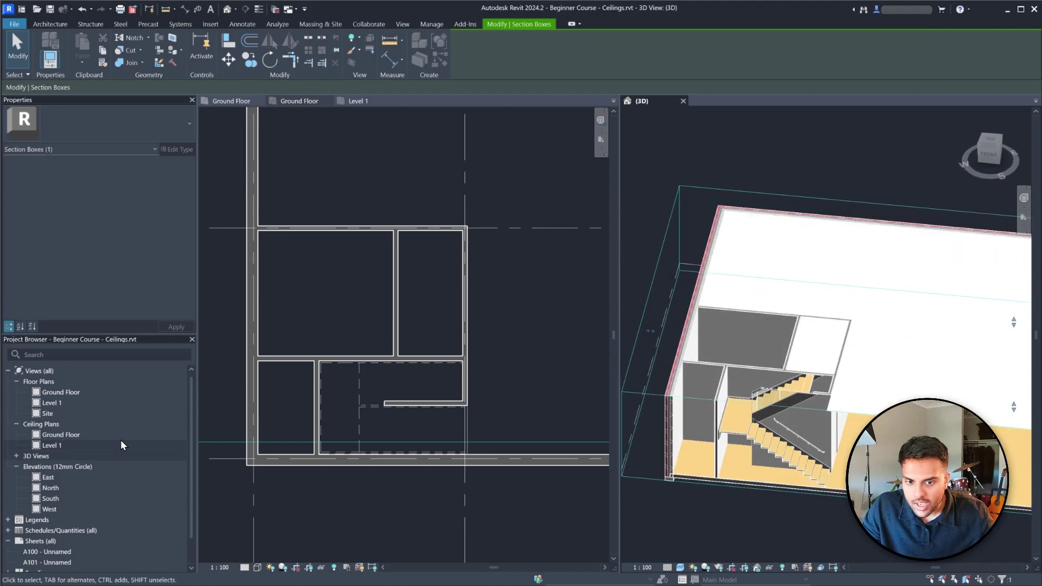
Draw a horizontal building section through the two upper enclosed rooms in the Ground Floor ceiling plan
left_click(327, 244)
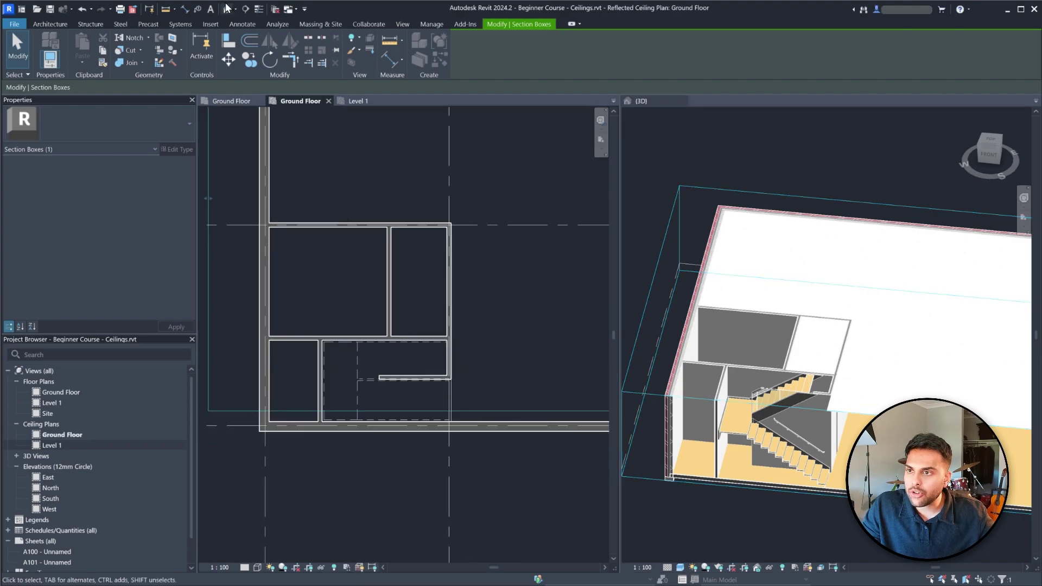
left_click(243, 9)
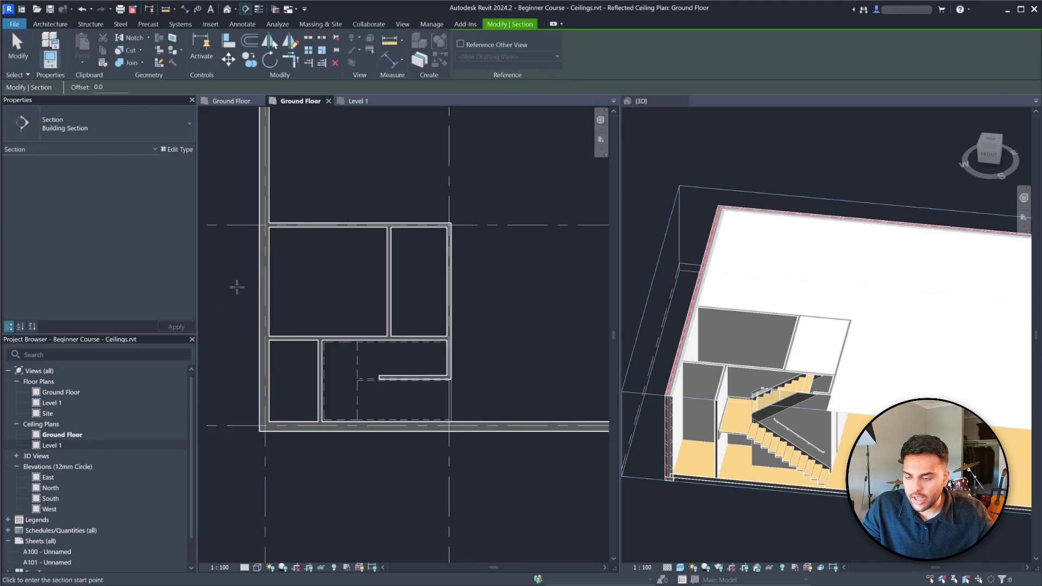
left_click(219, 291)
left_click(519, 286)
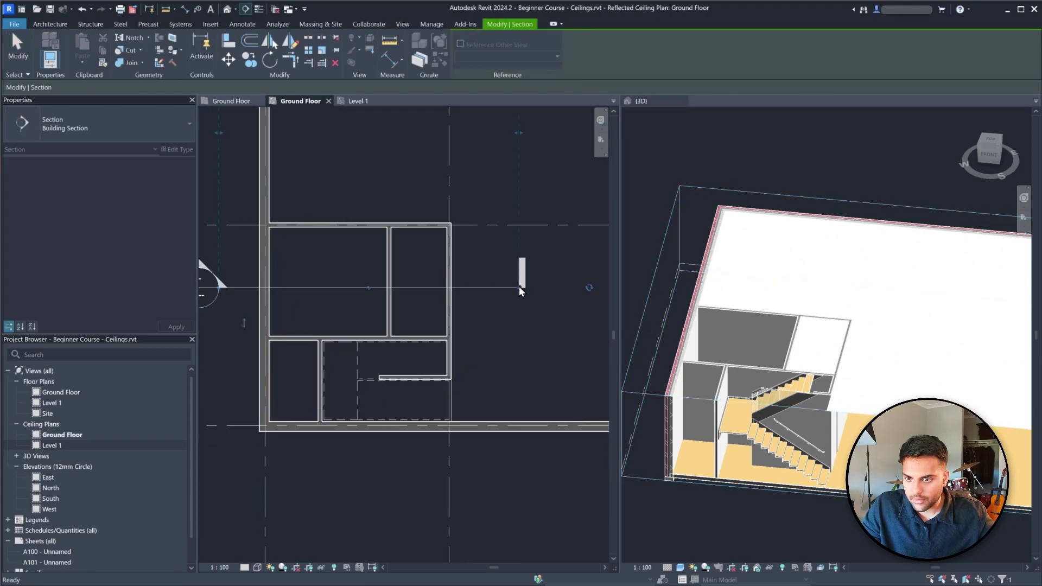
key("Escape")
key("Escape")
Select the section line crossing the enclosed rooms and go to its view
scroll(324, 402, "down", 1)
scroll(324, 402, "down", 2)
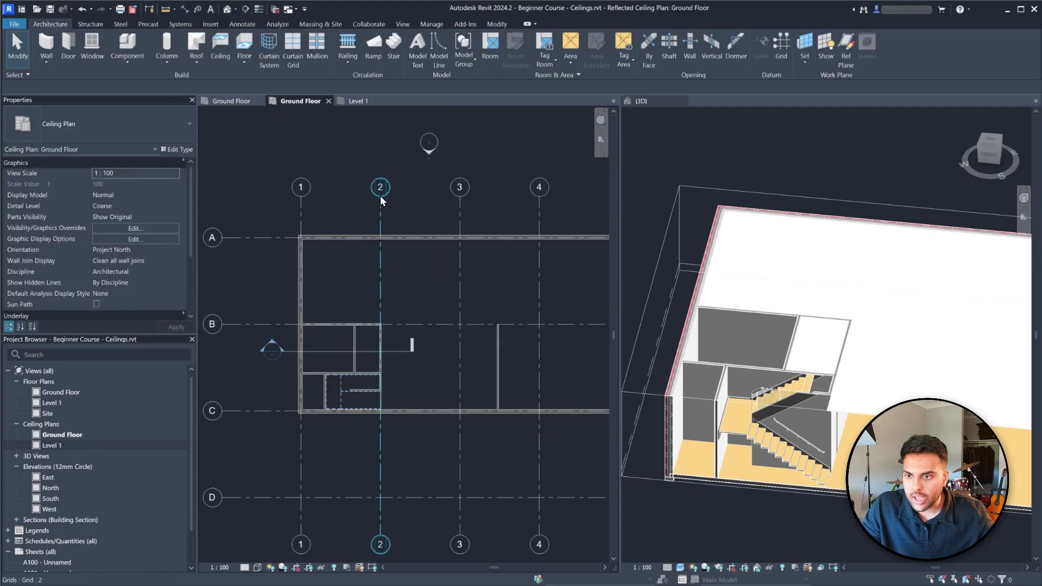
left_click(389, 350)
left_click_drag(350, 220, 340, 309)
scroll(332, 352, "up", 2)
right_click(328, 352)
left_click(379, 103)
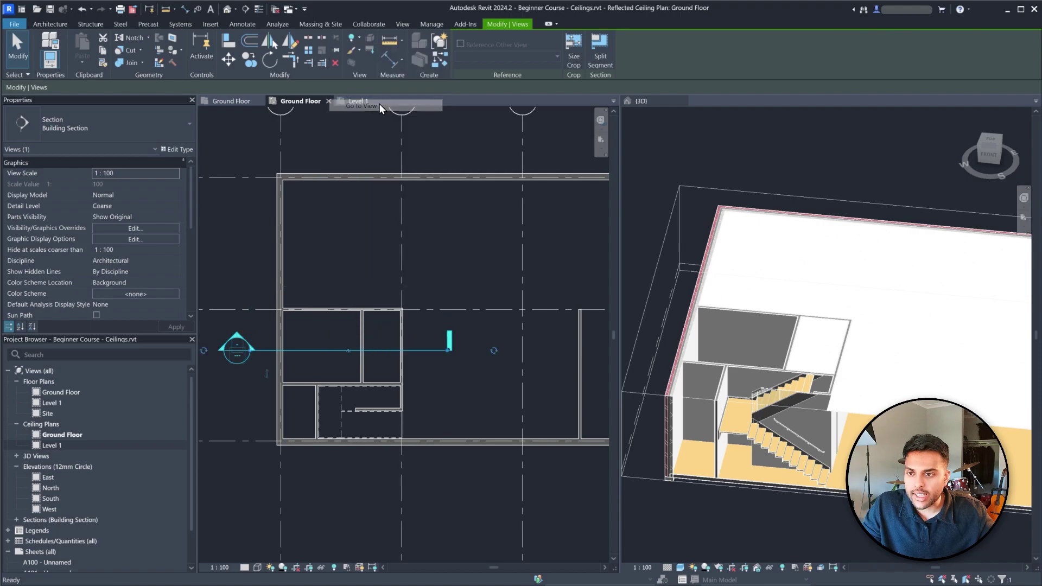
scroll(328, 326, "up", 4)
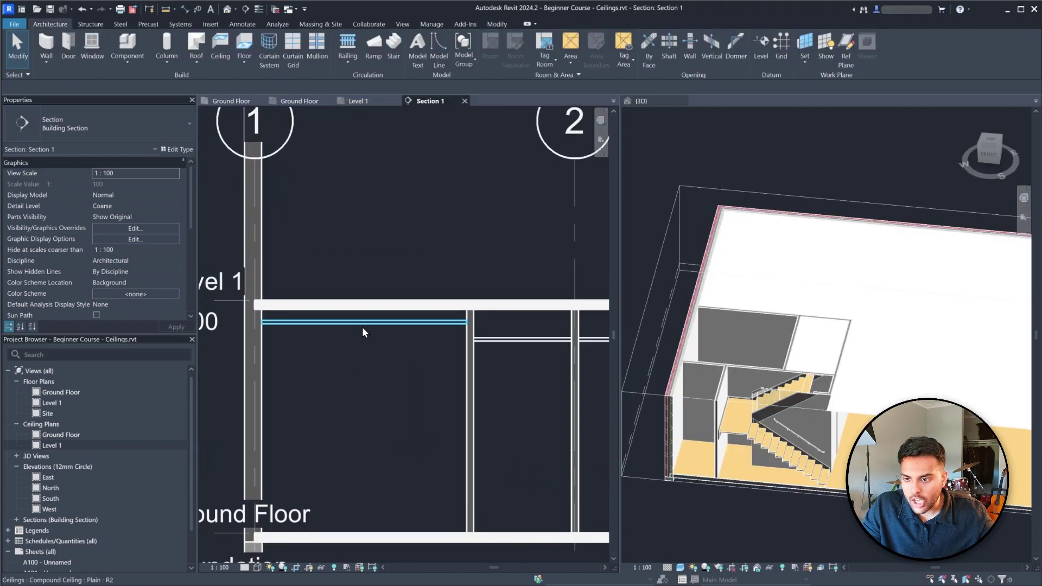
Check the properties and position of the larger enclosed room's ceiling in the section view
left_click(363, 324)
scroll(334, 315, "down", 2)
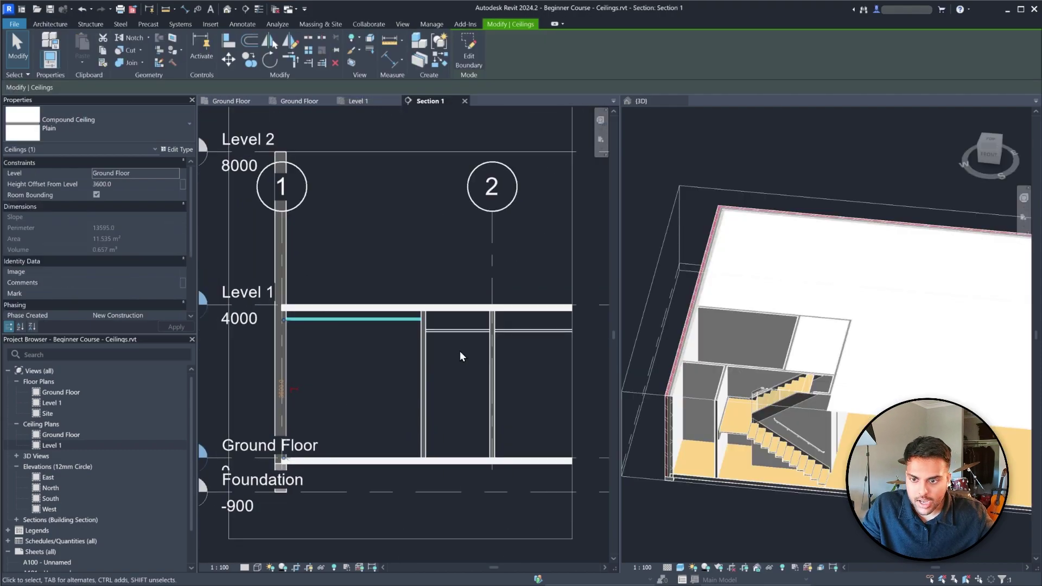
scroll(439, 336, "up", 1)
scroll(467, 334, "up", 1)
key("Escape")
scroll(453, 328, "down", 2)
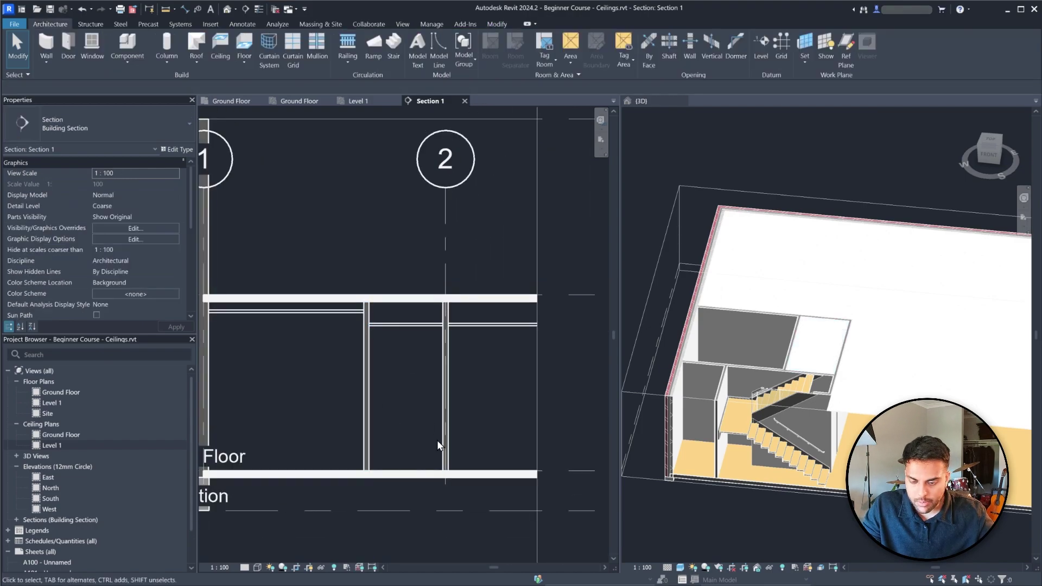
Measure the gap between the ceiling of the narrower room beside grid 2 and the underside of the Level 1 floor
key("d")
key("i")
scroll(423, 339, "up", 1)
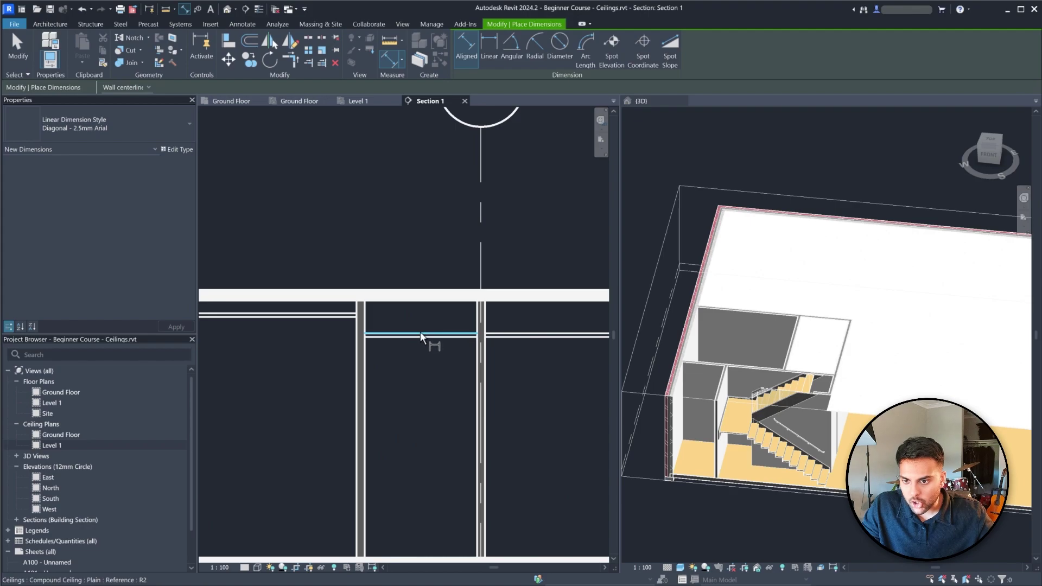
left_click(423, 303)
scroll(430, 305, "up", 2)
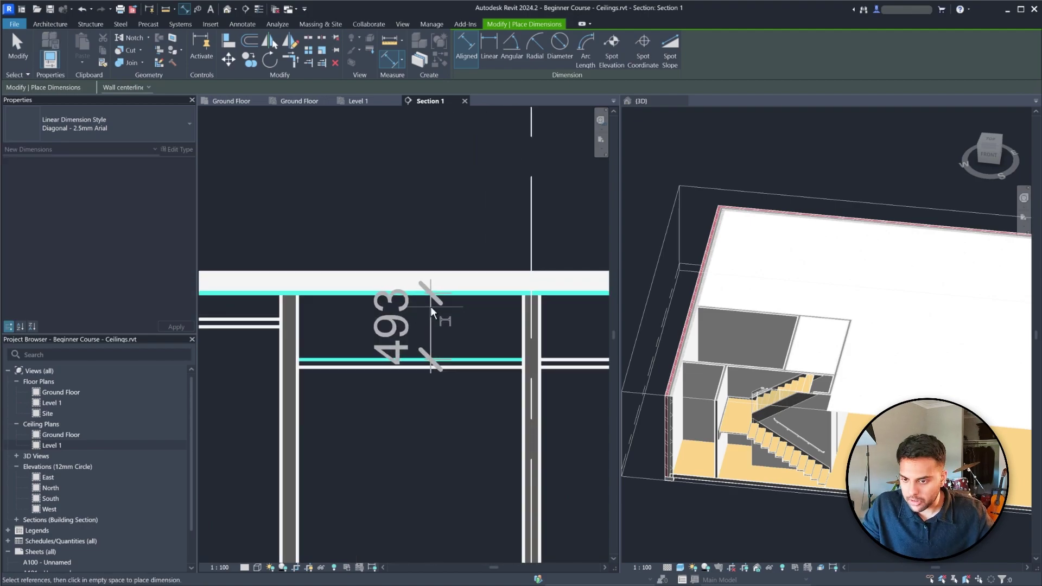
key("Escape")
scroll(432, 305, "down", 3)
scroll(405, 326, "up", 2)
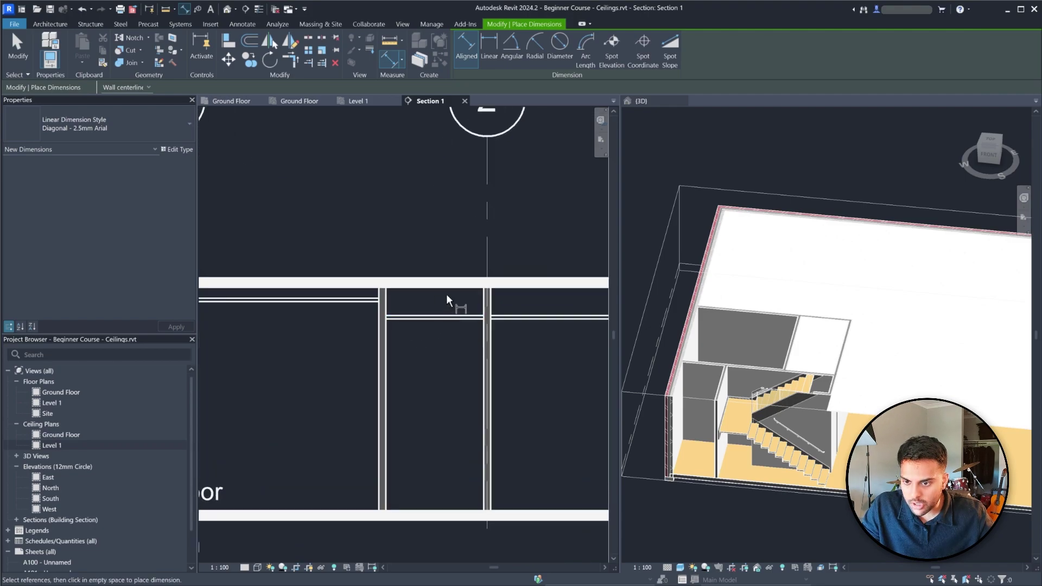
scroll(471, 296, "down", 2)
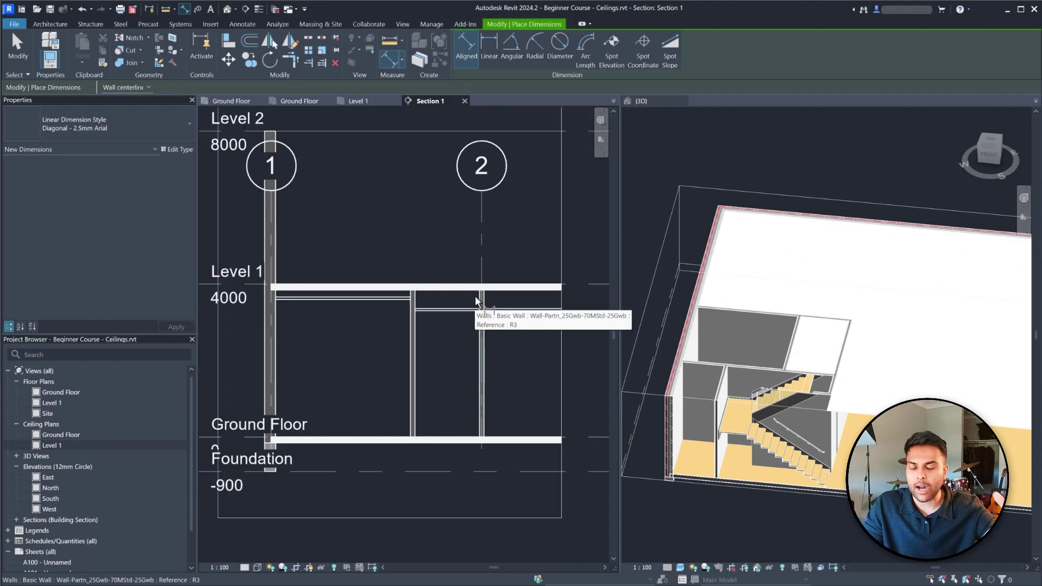
scroll(230, 318, "up", 2)
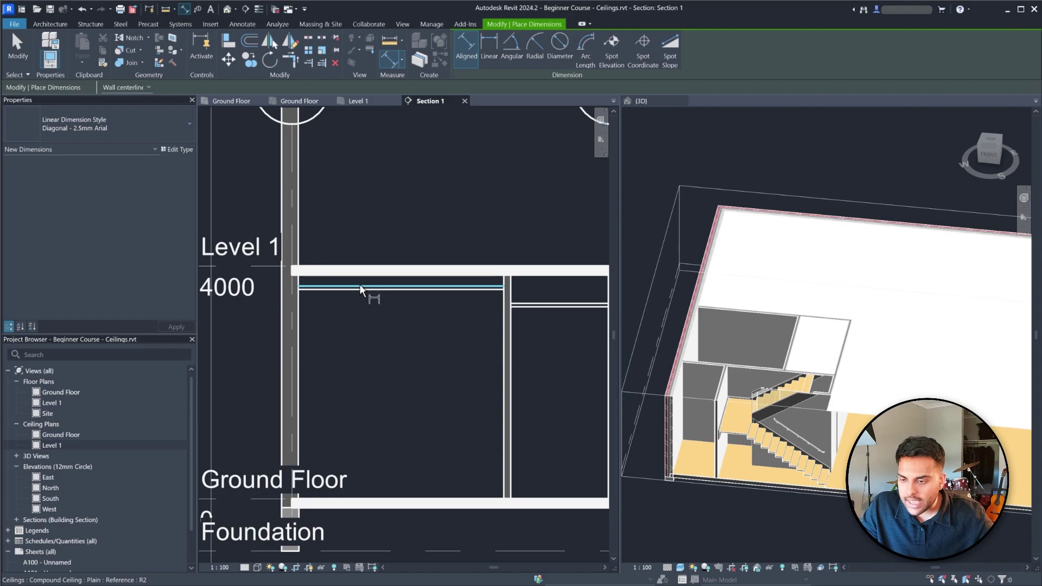
key("Escape")
key("Escape")
Align the larger enclosed room's ceiling with the underside of the Level 1 floor in the section
scroll(464, 289, "up", 2)
left_click(468, 285)
key("a")
key("l")
left_click(487, 273)
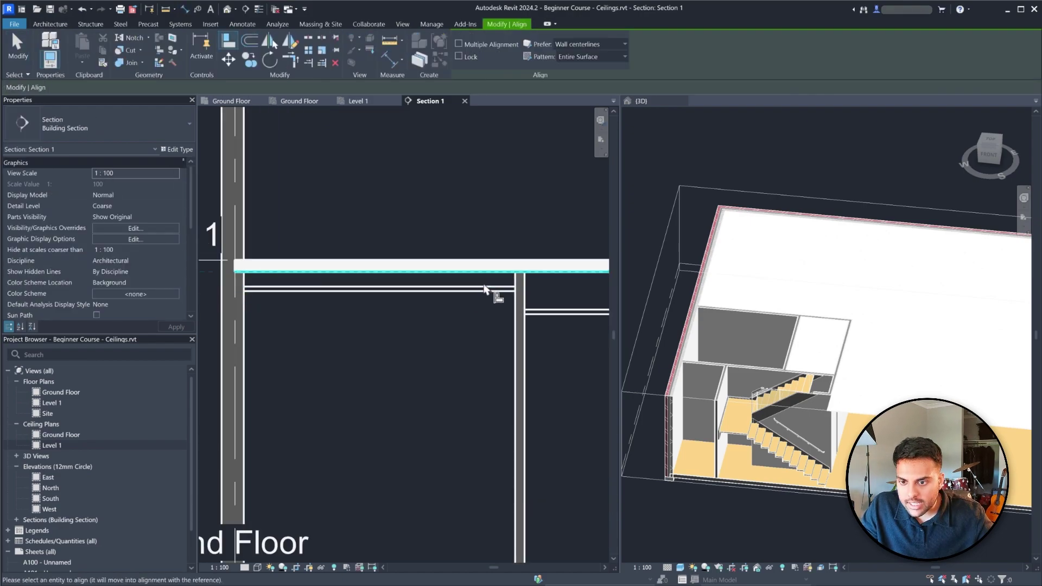
left_click(484, 286)
left_click(359, 285)
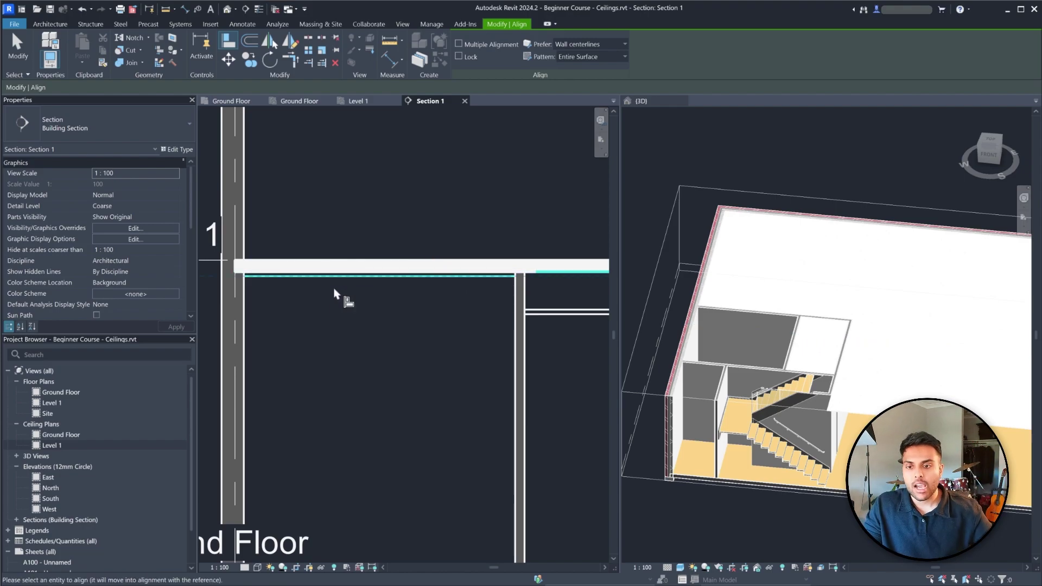
scroll(337, 295, "down", 2)
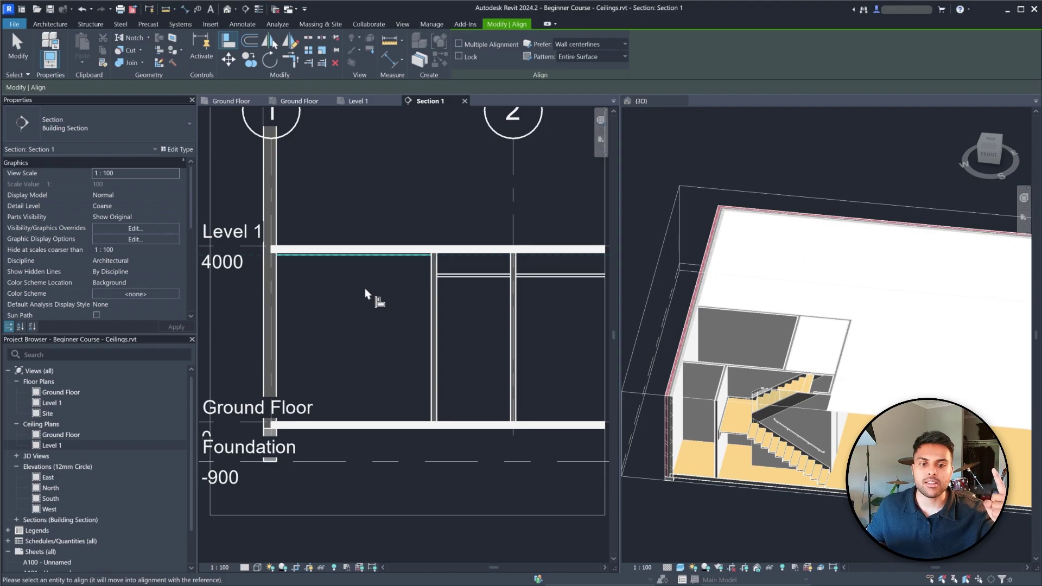
scroll(353, 294, "down", 3)
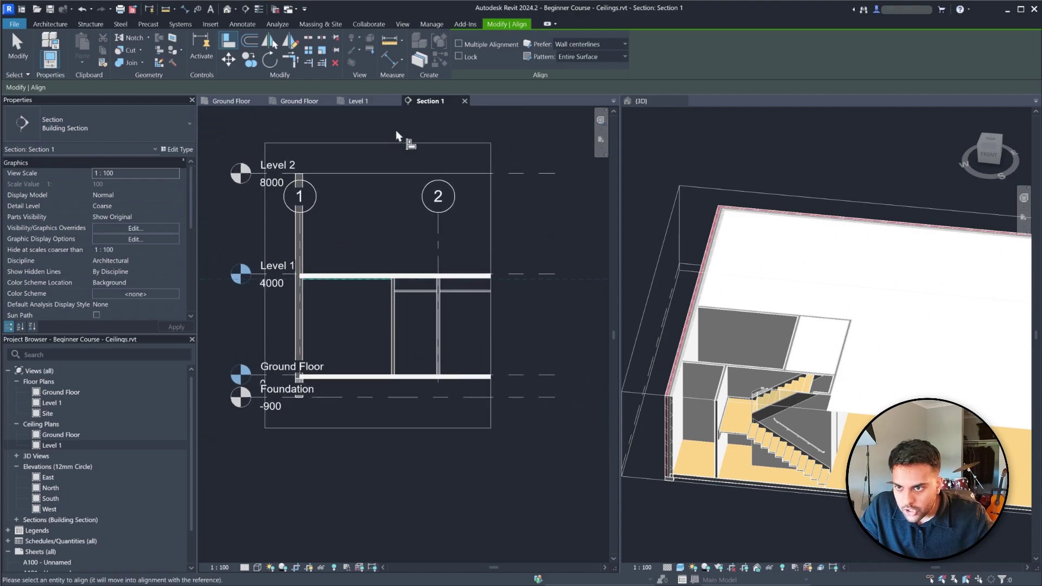
Move the section line down in the Ground Floor ceiling plan to cut the small corner room and stair, and reopen Section 1
left_click(361, 101)
scroll(302, 288, "up", 2)
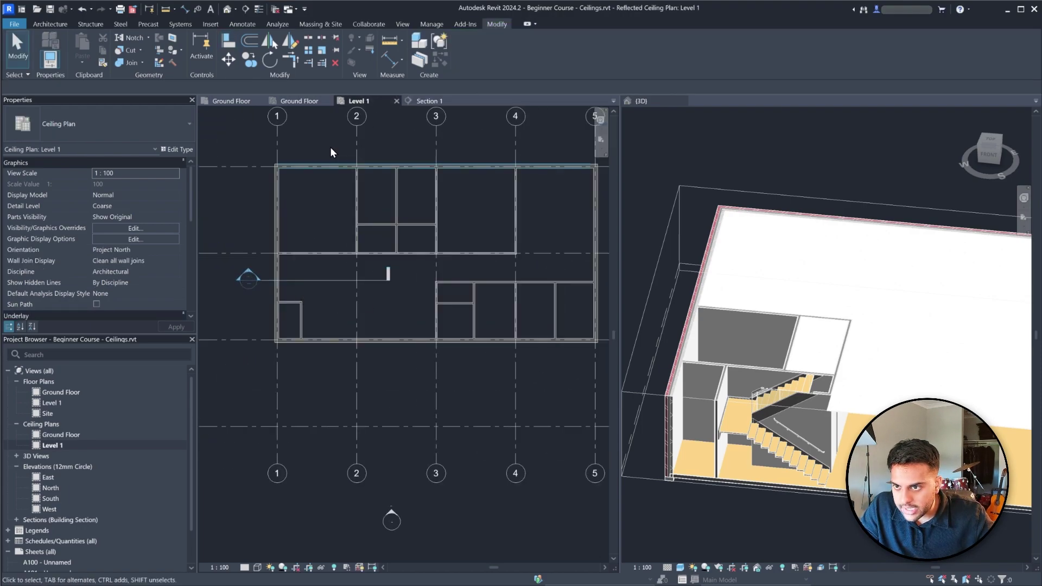
left_click(303, 101)
left_click(327, 354)
left_click_drag(327, 354, 322, 403)
left_click(443, 101)
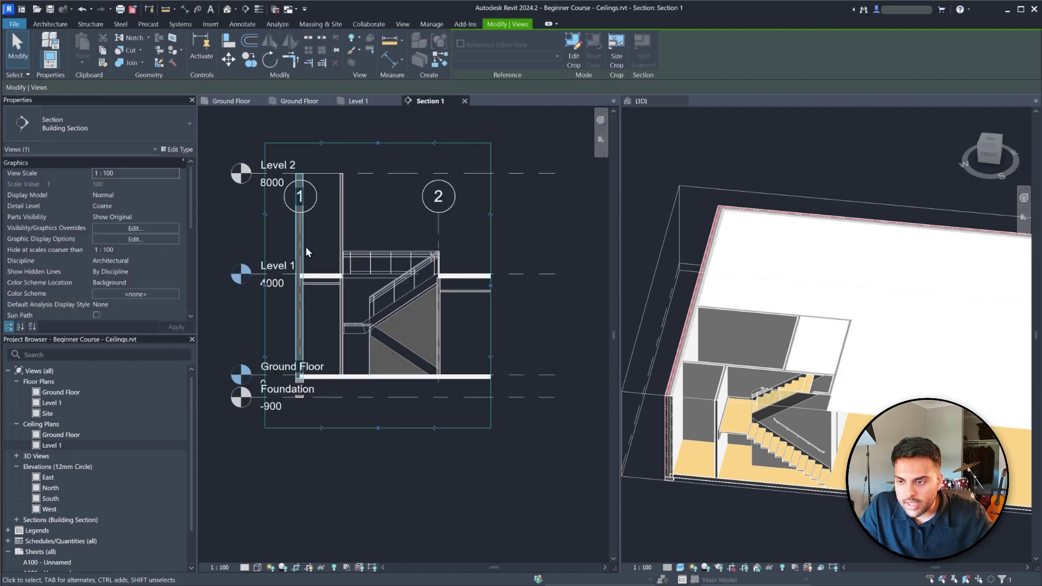
Align the small corner room's ceiling with the underside of the Level 1 floor in the section
scroll(326, 304, "up", 5)
left_click(349, 341)
key("a")
key("l")
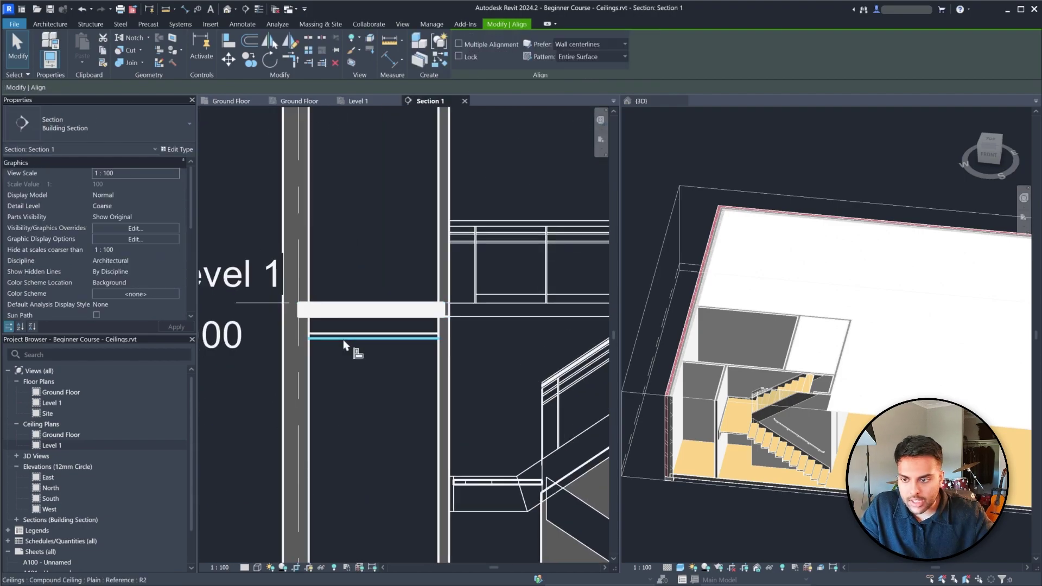
left_click(361, 340)
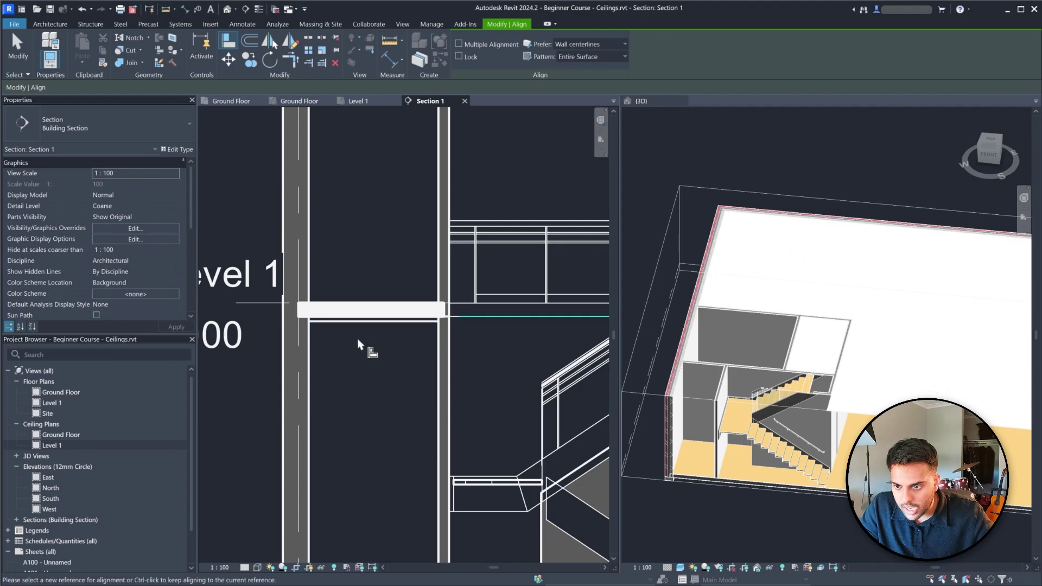
scroll(363, 347, "down", 4)
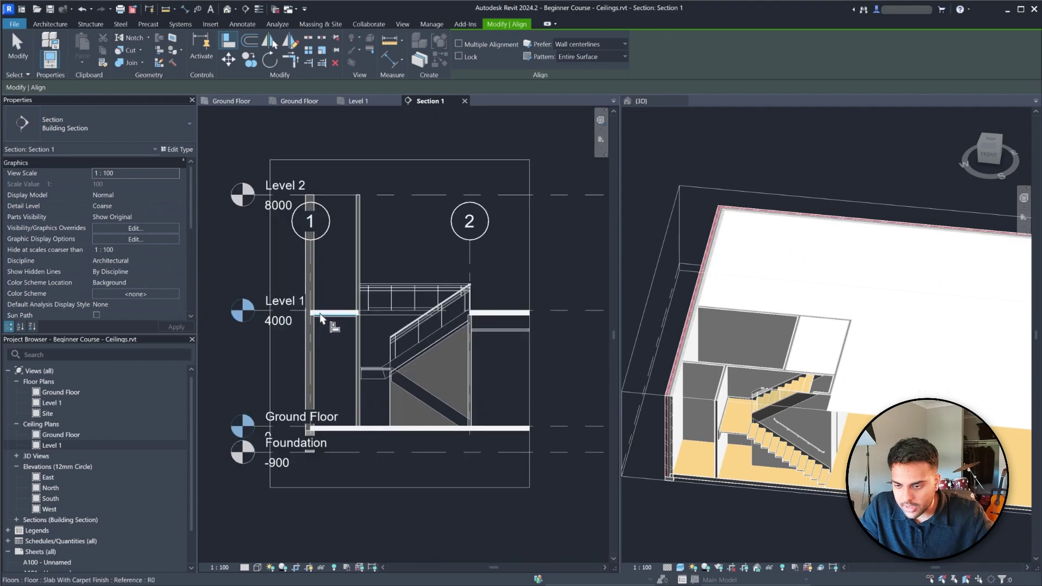
Return to the Ground Floor ceiling plan, leave the Align command and show the whole plan
left_click(298, 102)
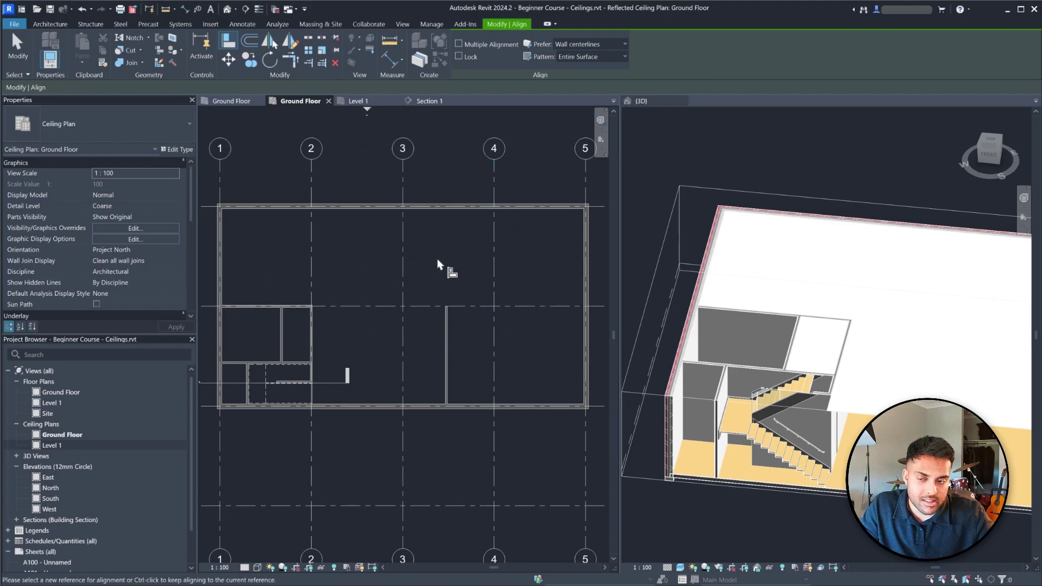
middle_click(335, 301)
middle_click(335, 301)
key("Escape")
scroll(675, 294, "down", 3)
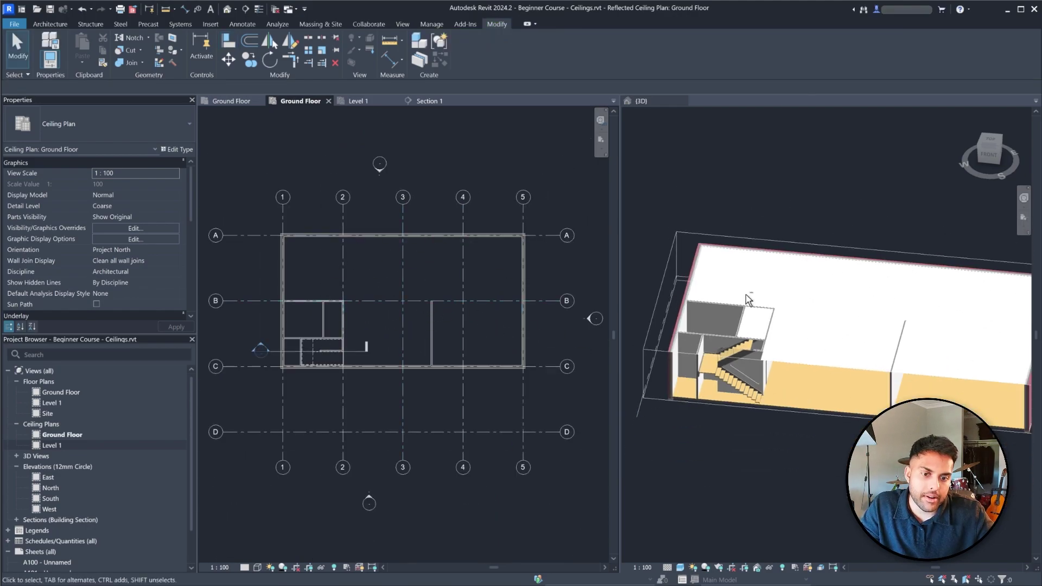
Raise the top of the section box above the Level 1 rooms to show both storeys in 3D
scroll(746, 295, "down", 2)
middle_click_drag(831, 347, 756, 288, "shift")
left_click(792, 334)
scroll(787, 333, "up", 1)
left_click_drag(811, 297, 810, 244)
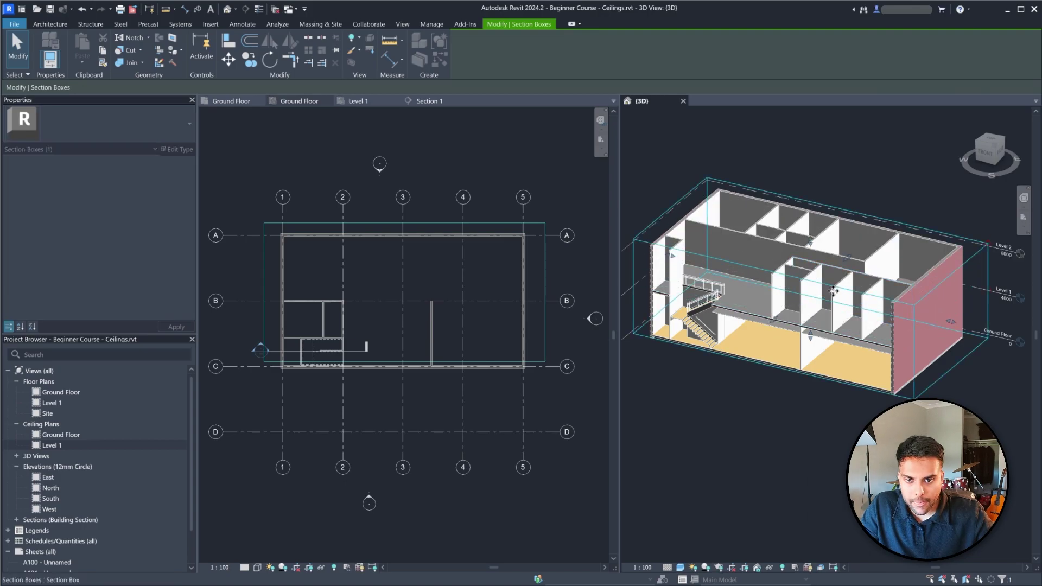
scroll(819, 292, "down", 2)
middle_click_drag(820, 287, 822, 294, "shift")
scroll(823, 285, "up", 1)
left_click_drag(825, 275, 825, 263)
scroll(835, 269, "up", 2)
scroll(835, 274, "down", 3)
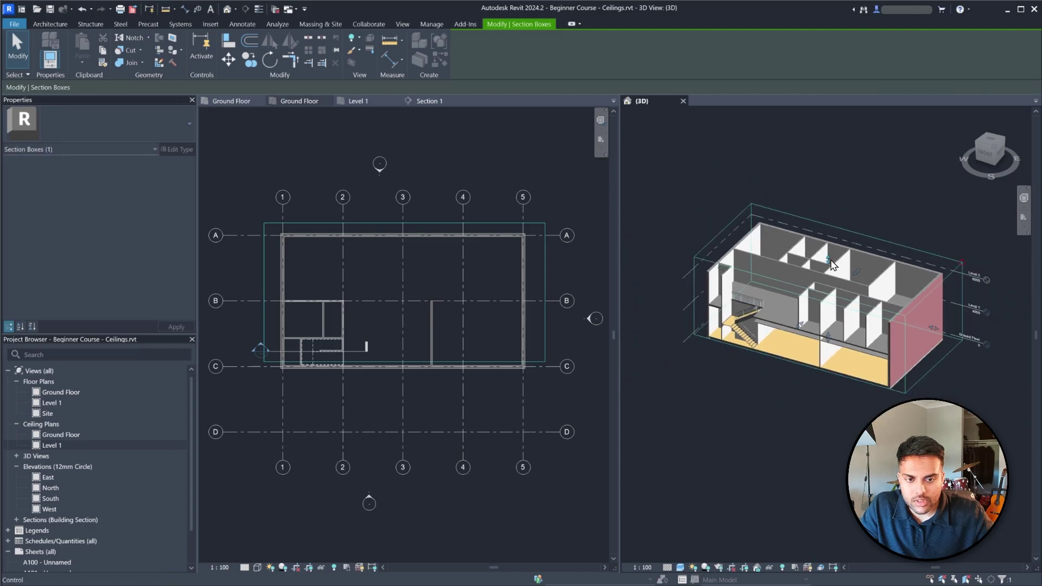
Place automatic Plain ceilings at a 2600 height offset in the enclosed rooms and open area of the Level 1 ceiling plan
left_click(371, 103)
scroll(357, 168, "down", 2)
scroll(548, 174, "up", 2)
left_click(457, 144)
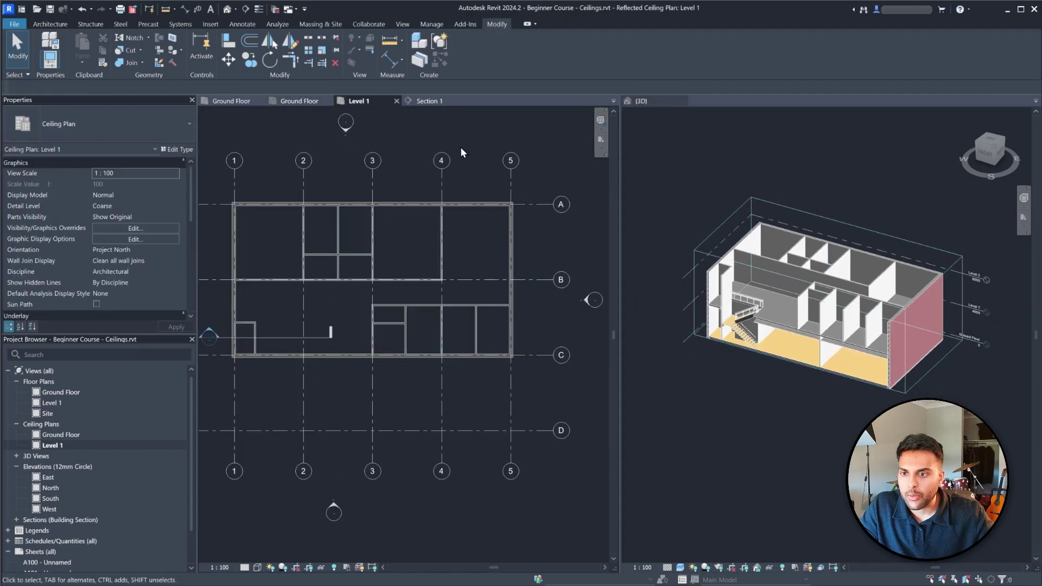
scroll(510, 185, "down", 1)
left_click(48, 25)
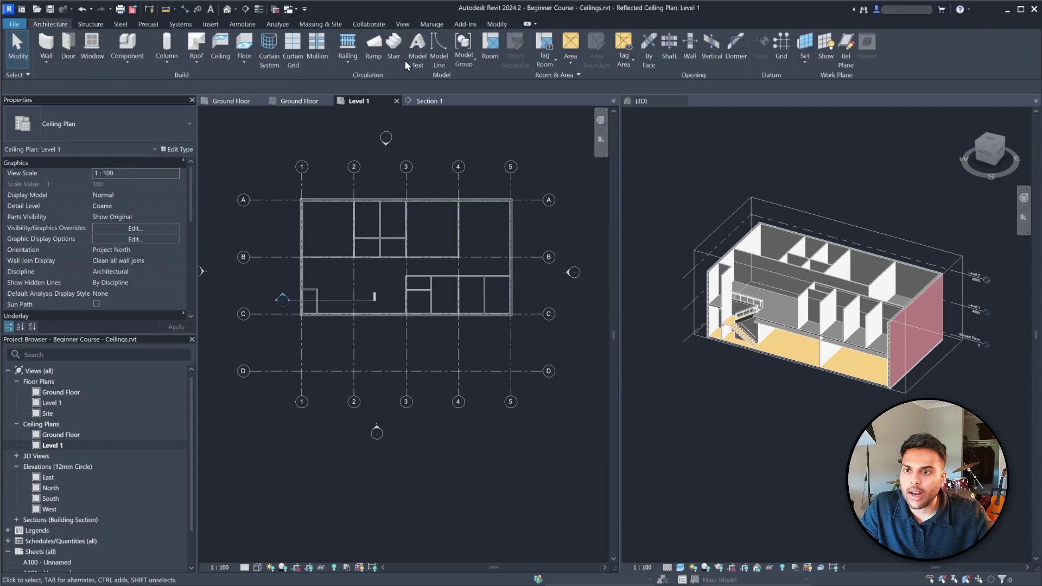
left_click(222, 52)
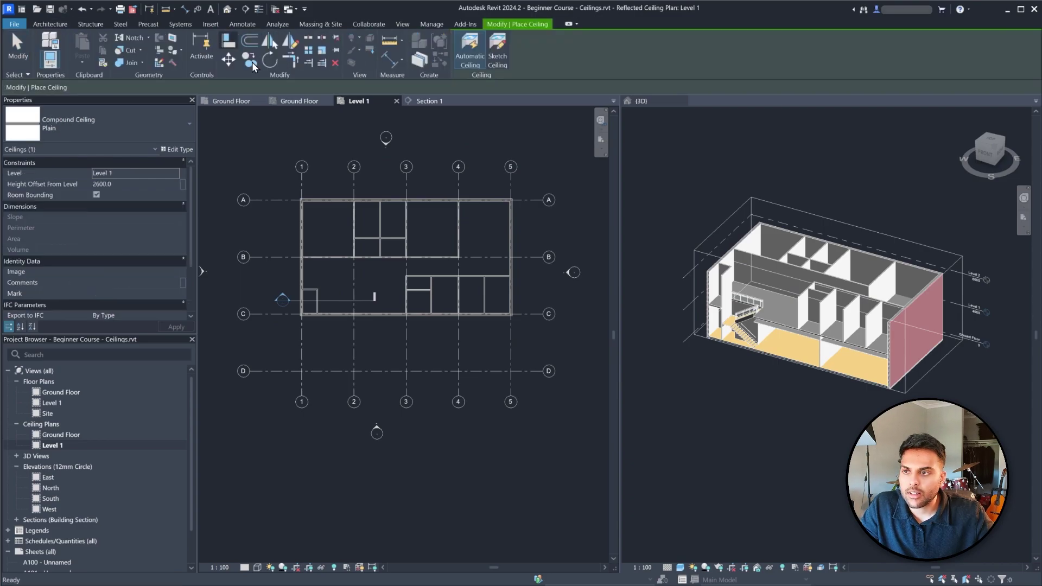
scroll(399, 247, "up", 2)
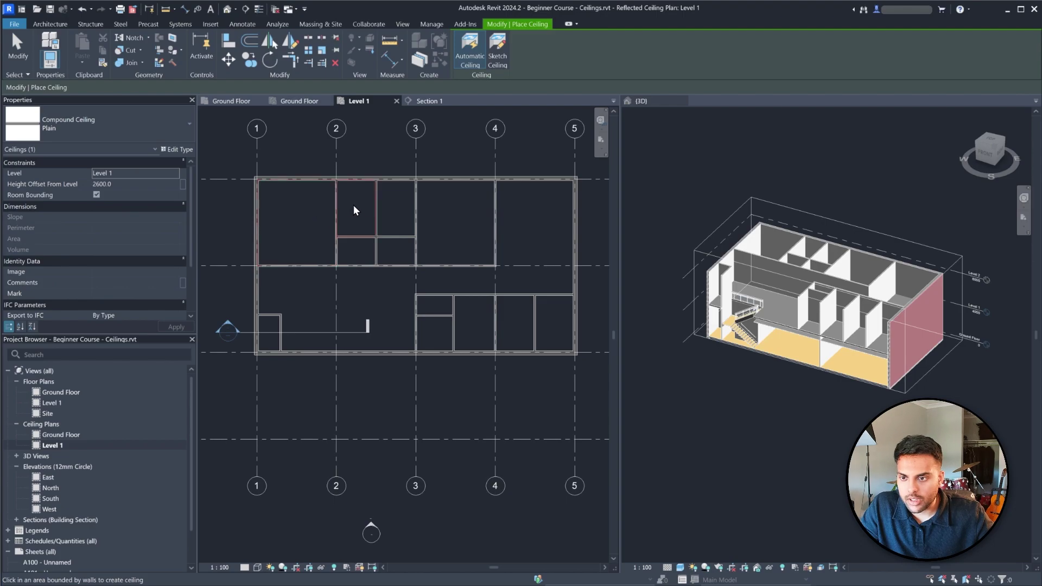
left_click(402, 252)
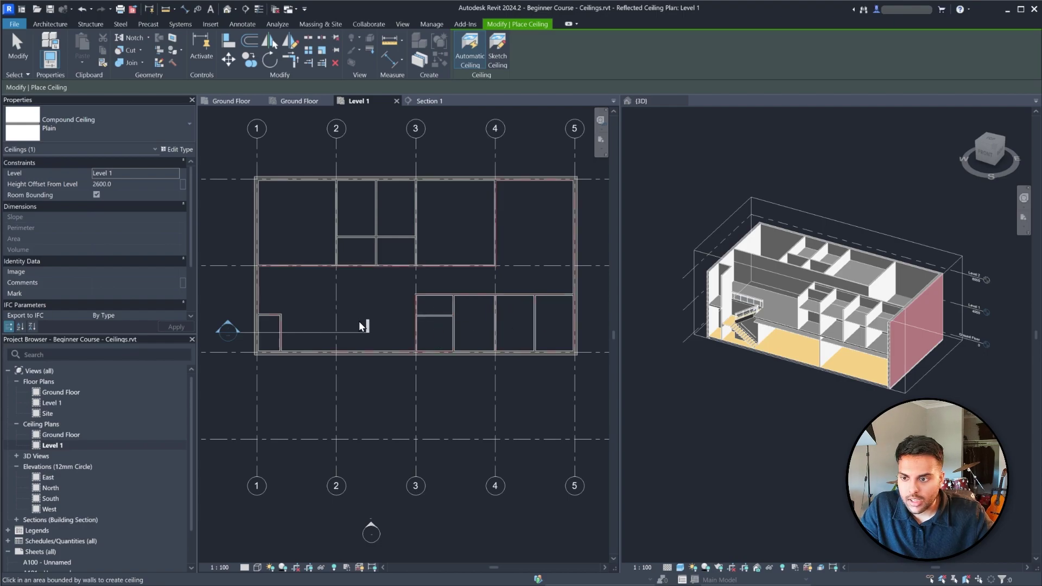
left_click(306, 295)
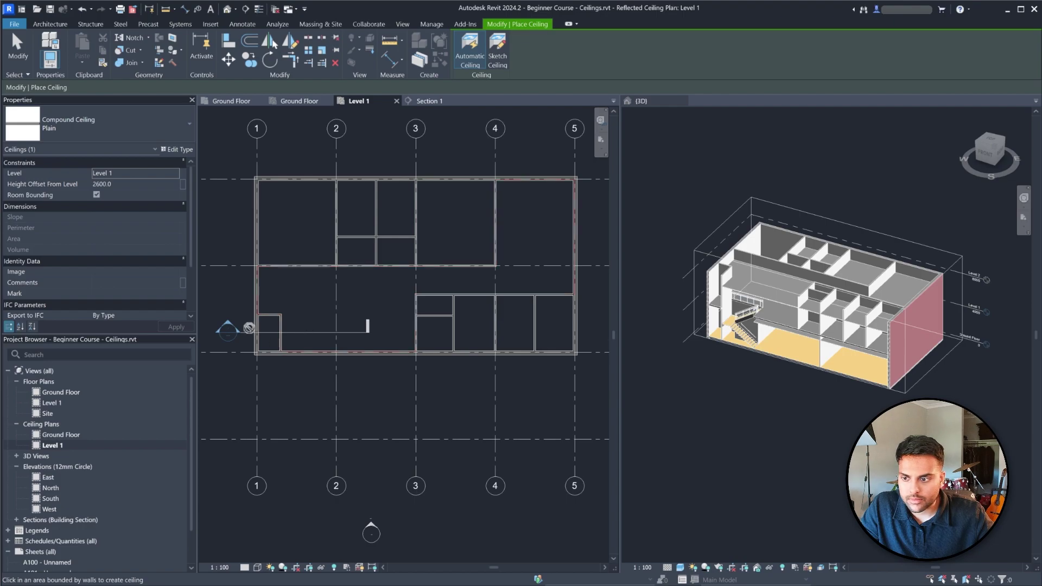
left_click(272, 328)
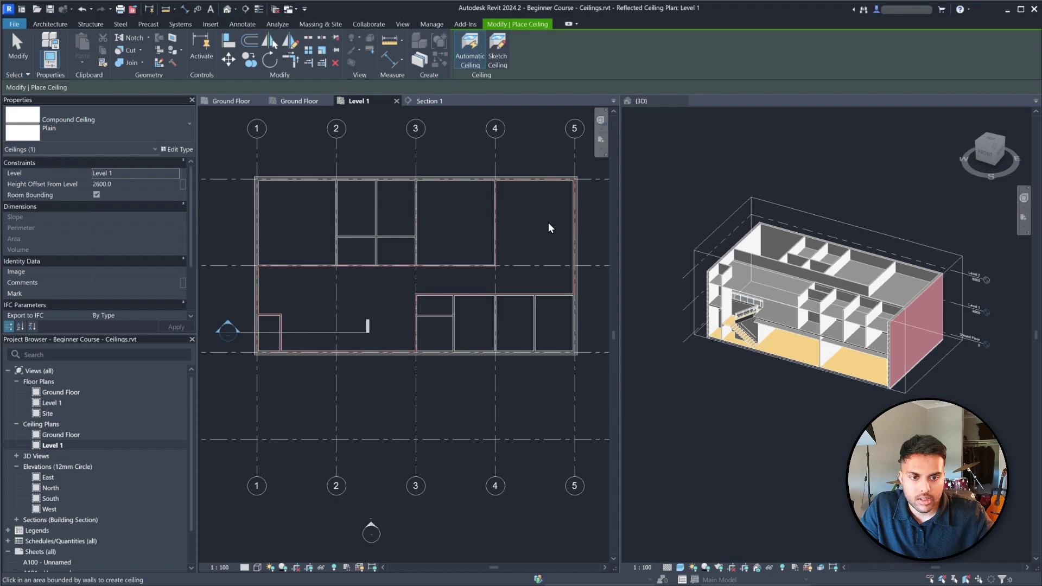
Place an automatic ceiling from the part of the Level 1 open area between grids 4 and 5
scroll(548, 224, "up", 2)
left_click(539, 226)
scroll(500, 240, "down", 1)
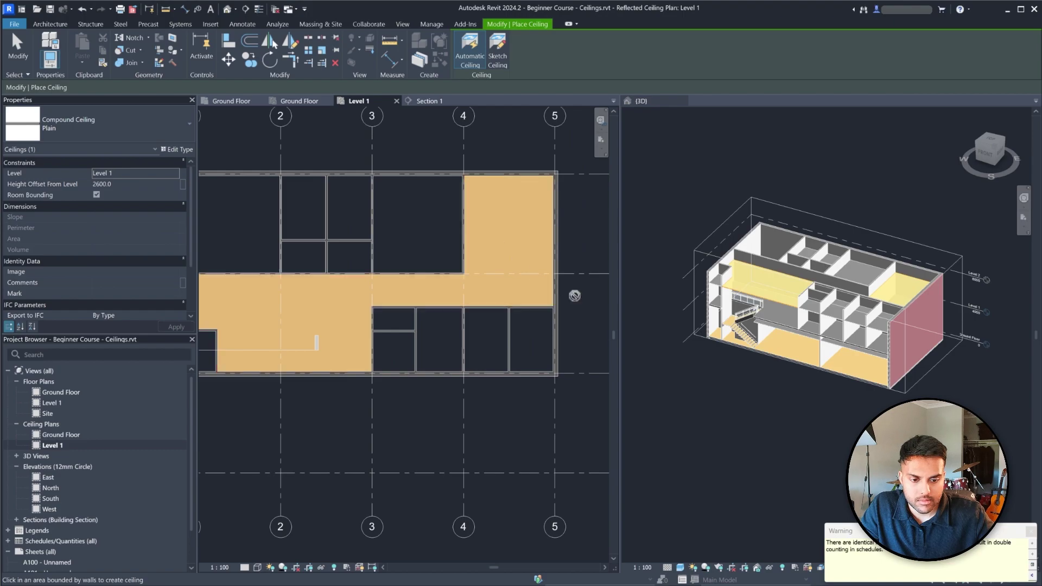
Dismiss the identical-instances warning, leave ceiling placement and delete the duplicate Plain ceiling over the Level 1 open area
left_click(1030, 531)
scroll(822, 322, "up", 2)
key("Escape")
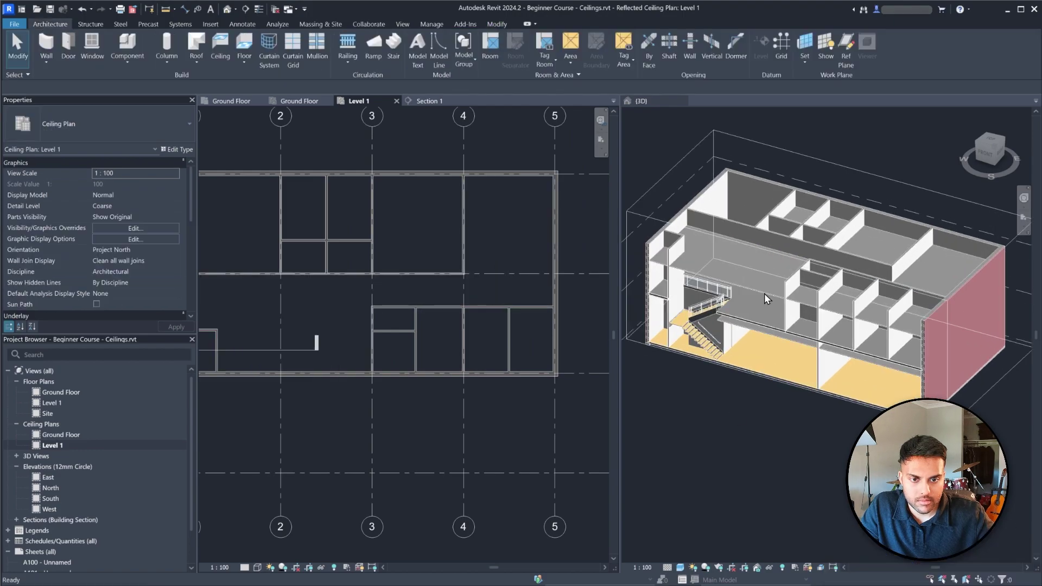
left_click(763, 292)
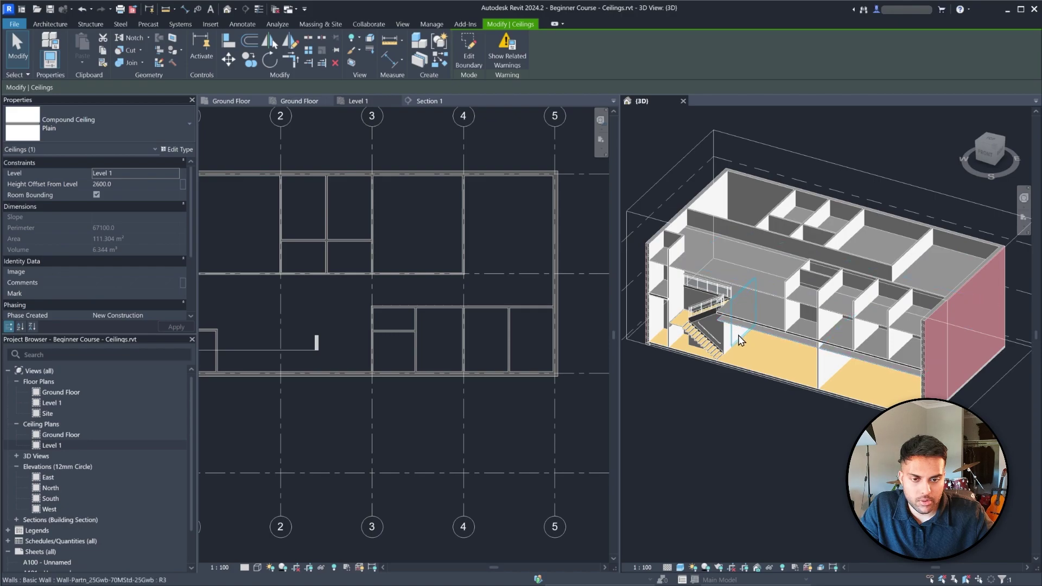
key("Escape")
left_click(745, 285)
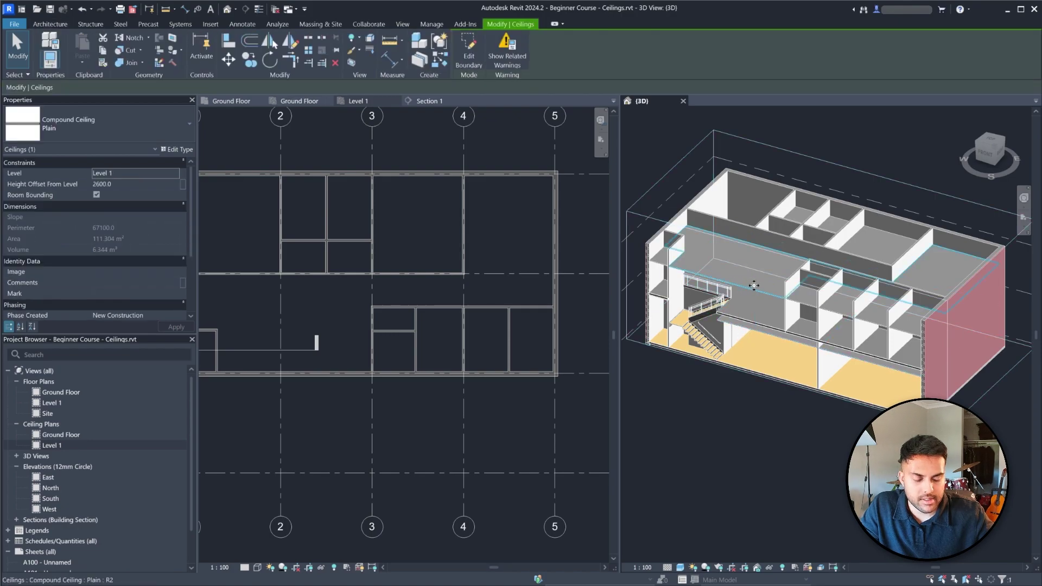
key("Escape")
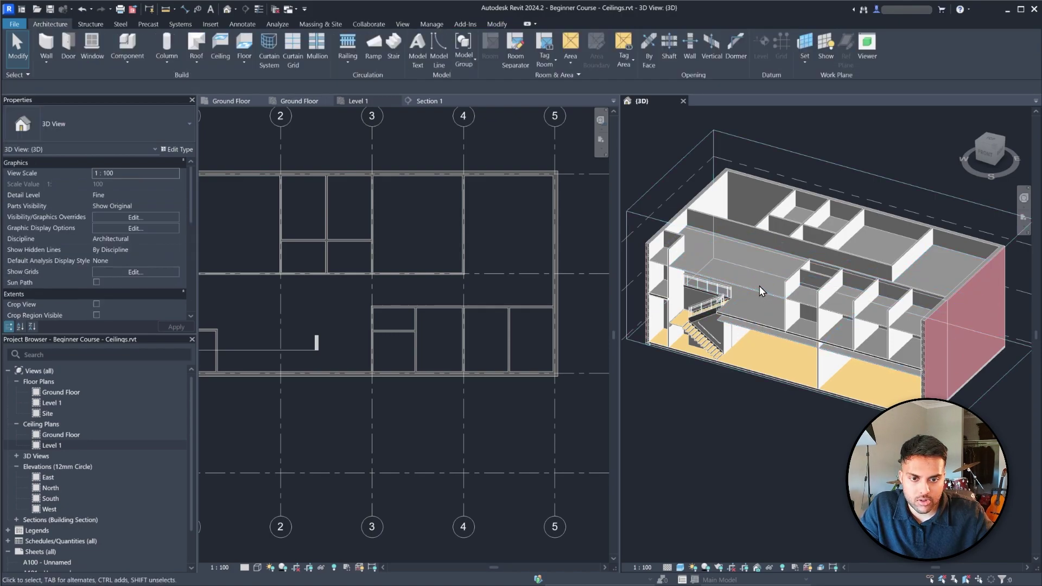
Try deleting the remaining ceiling over the Level 1 open area, and undo the deletion
left_click(757, 289)
key("Delete")
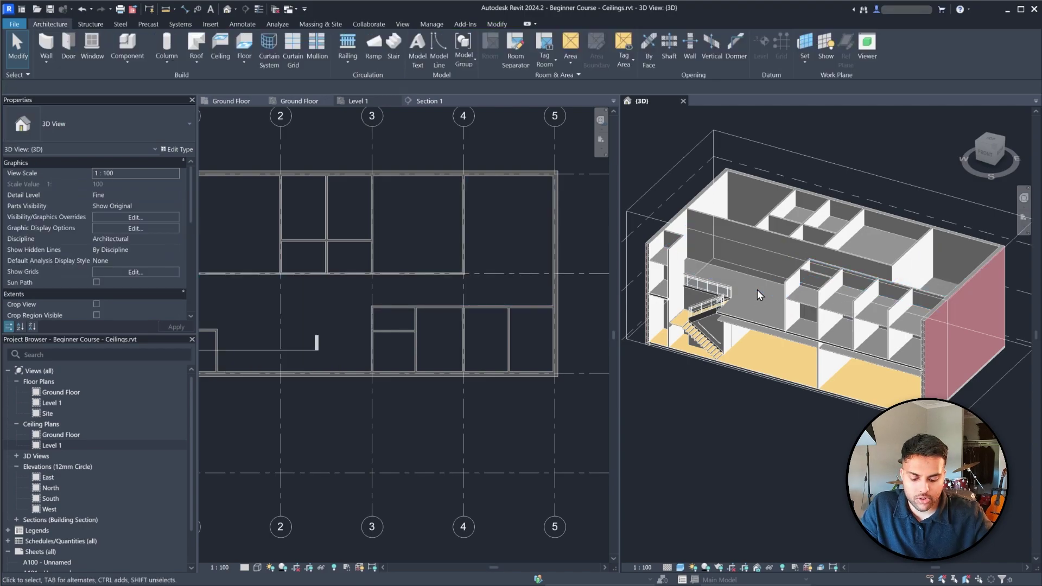
key("ctrl+z")
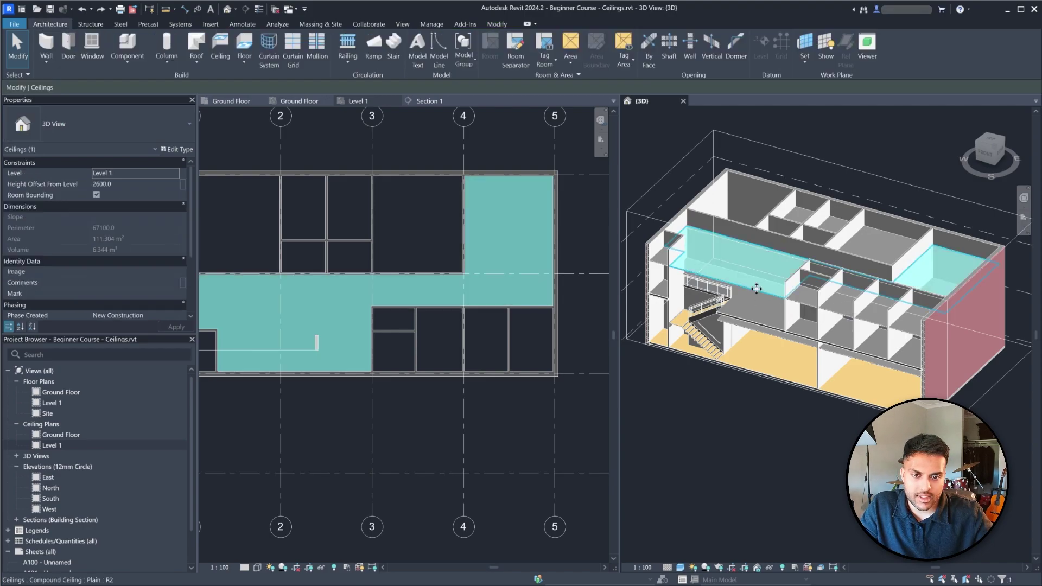
scroll(408, 304, "down", 2)
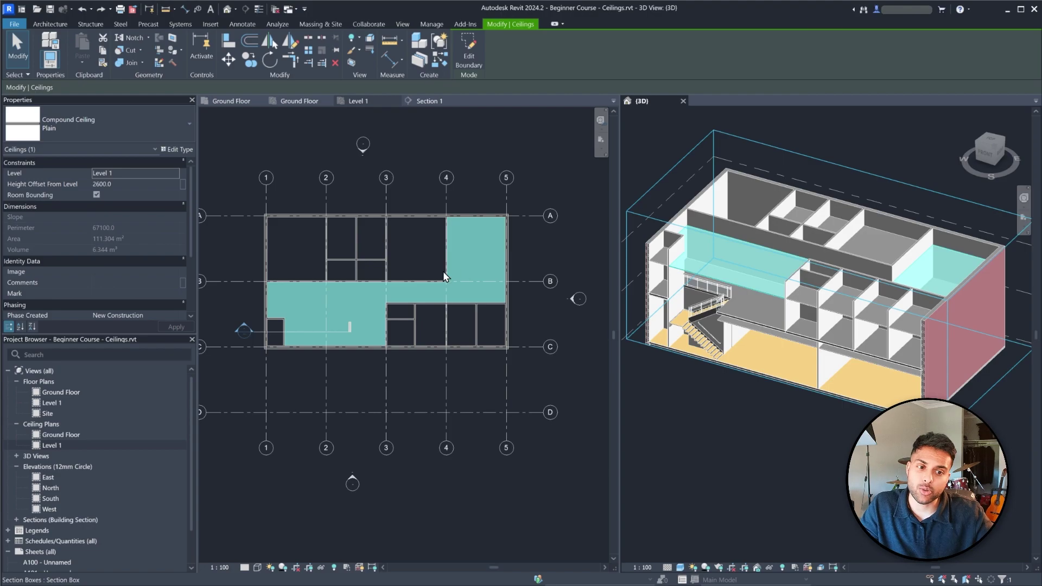
key("Escape")
Place an automatic Plain ceiling at a 2600 height offset in the Level 1 room between grids 1–2 and A–B
scroll(847, 317, "up", 2)
scroll(843, 301, "down", 3)
middle_click_drag(843, 300, 785, 244, "shift")
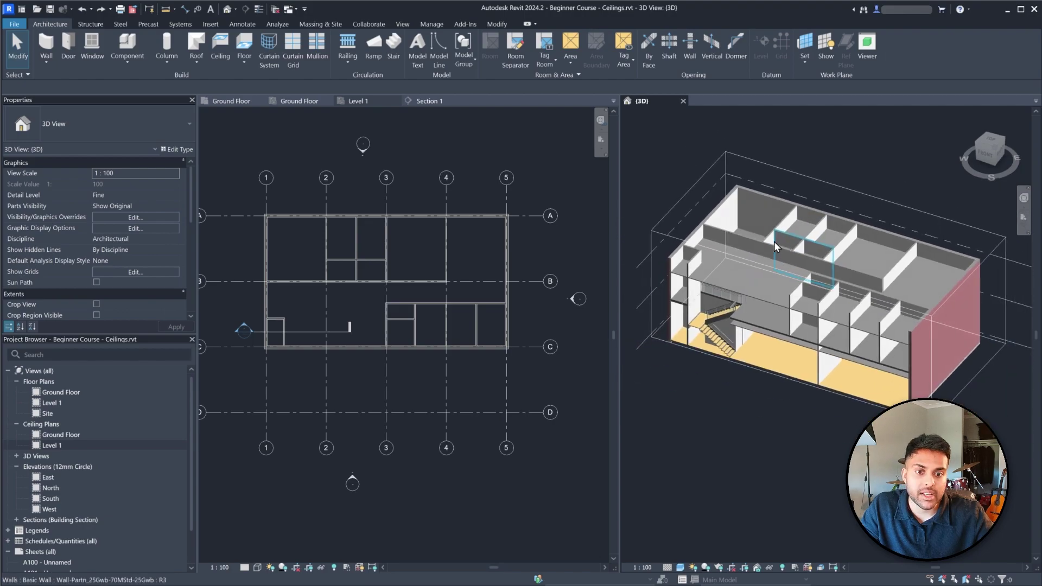
scroll(707, 232, "up", 2)
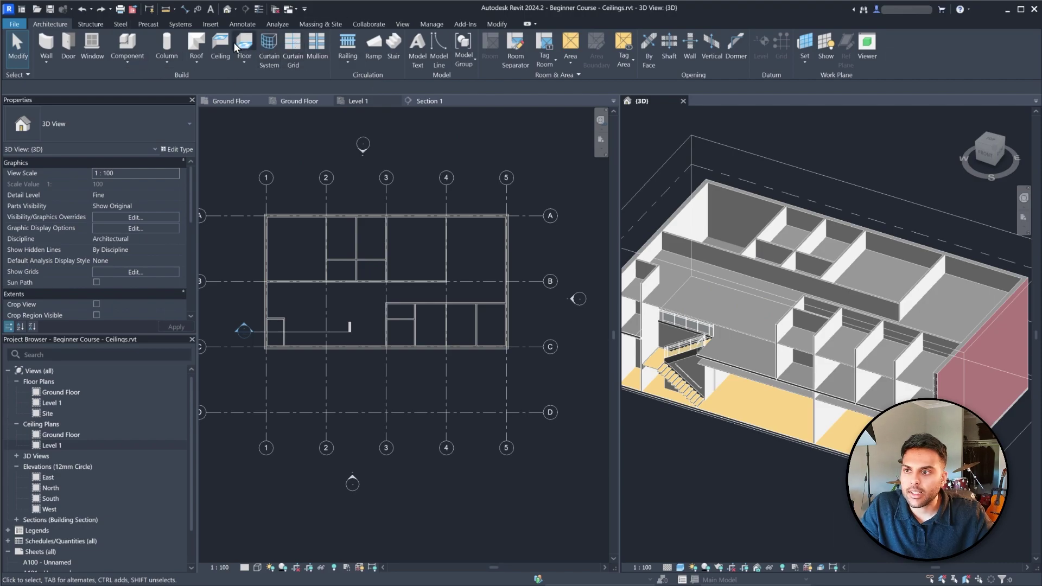
left_click(218, 46)
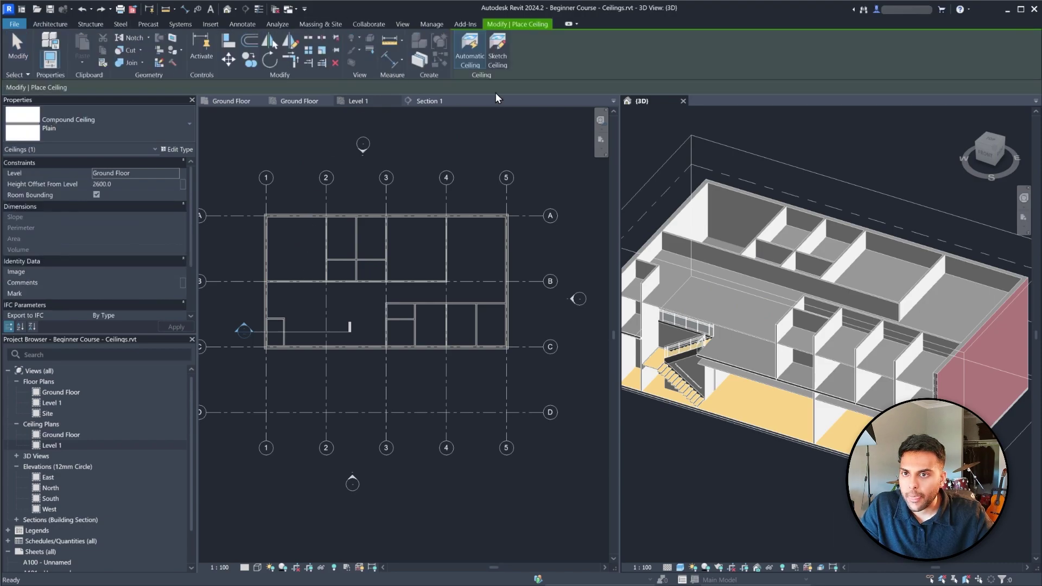
scroll(283, 247, "up", 2)
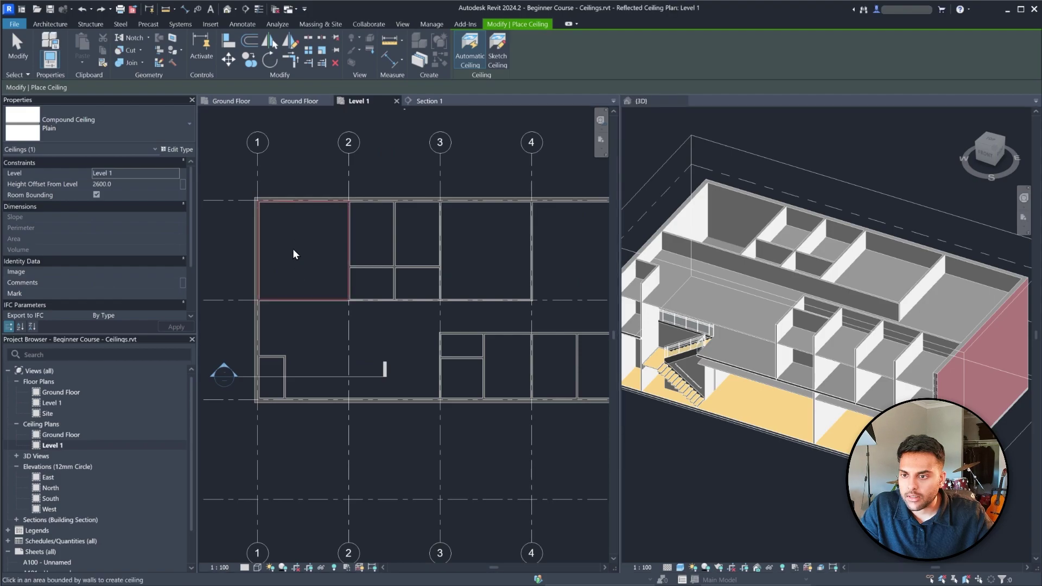
left_click(292, 248)
key("Escape")
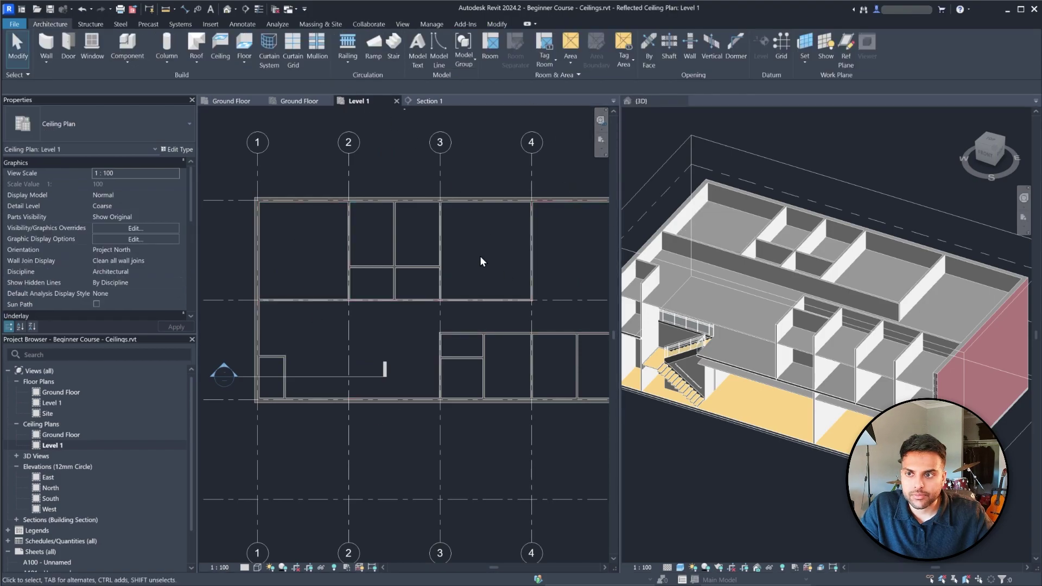
Check the level and height offset of the new corner-room ceiling from the 3D view
scroll(730, 235, "down", 2)
left_click(730, 235)
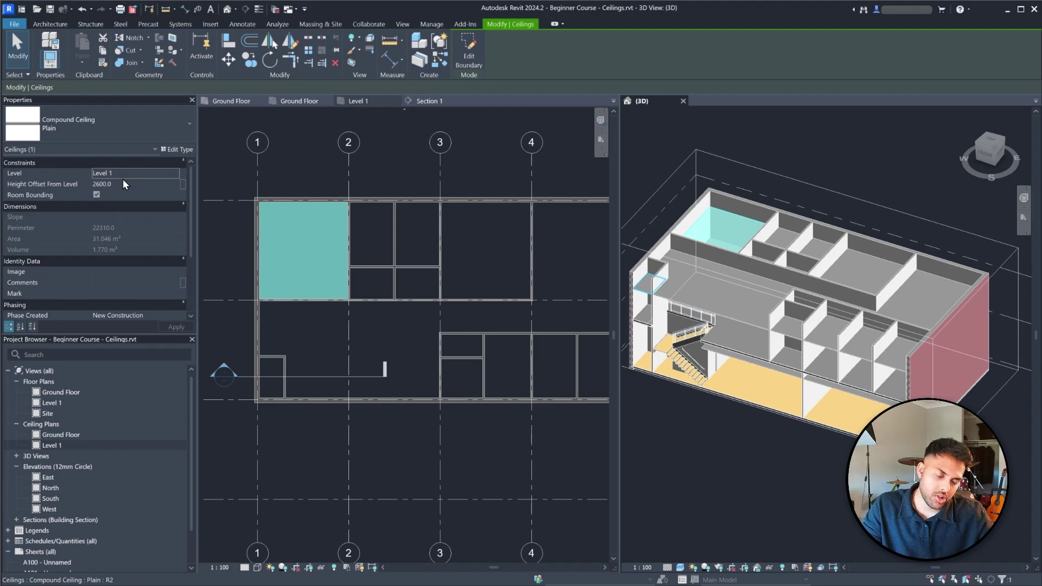
scroll(342, 304, "down", 2)
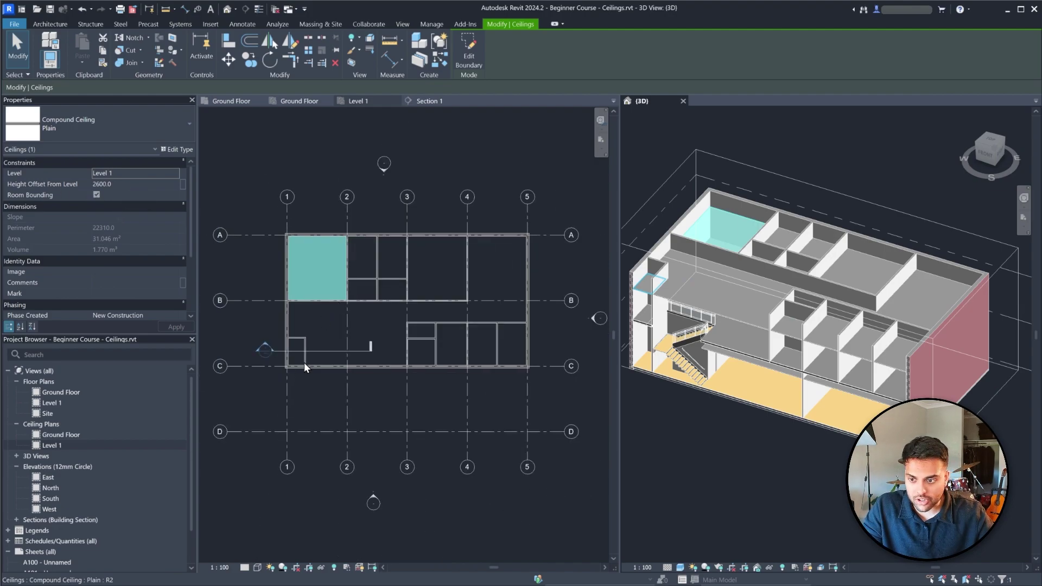
key("Escape")
Go to Section 1 from its section line in the Level 1 ceiling plan and inspect the ceiling above Level 1
left_click(321, 350)
right_click(322, 350)
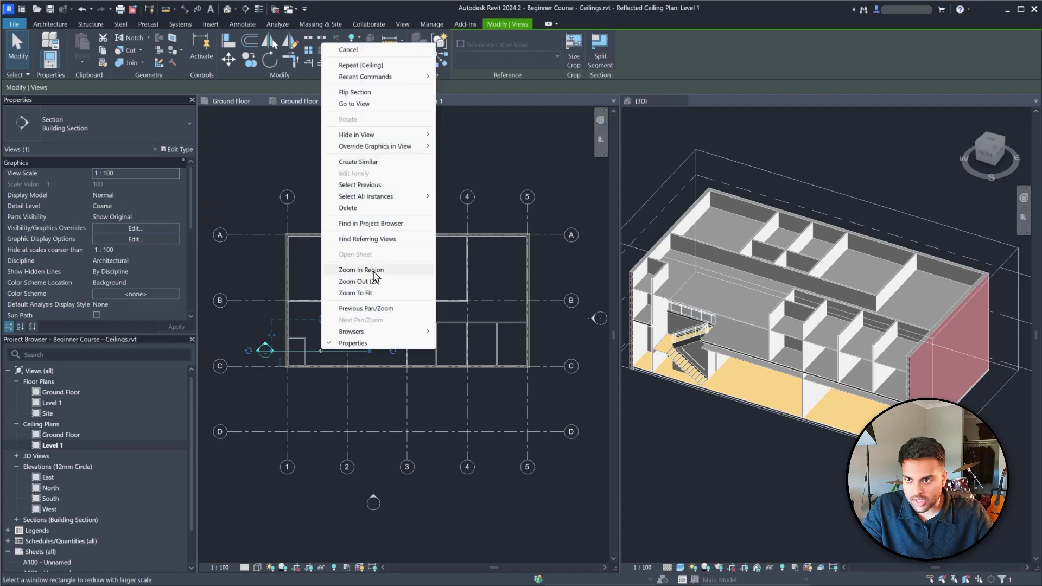
left_click(353, 105)
scroll(308, 282, "up", 3)
scroll(287, 333, "down", 3)
scroll(428, 307, "up", 1)
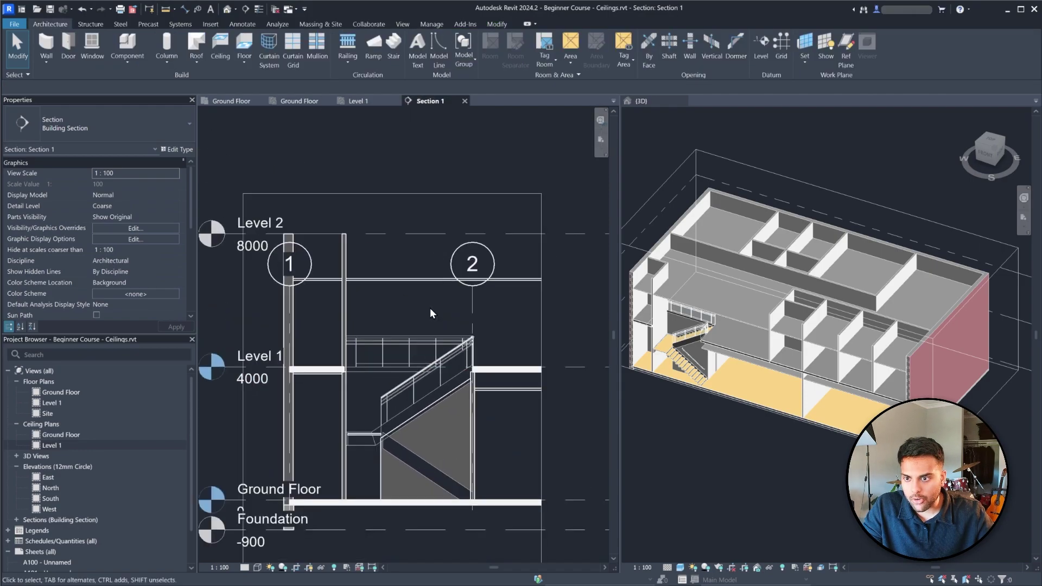
scroll(337, 314, "up", 3)
left_click(330, 290)
scroll(330, 290, "down", 3)
key("Escape")
key("d")
key("i")
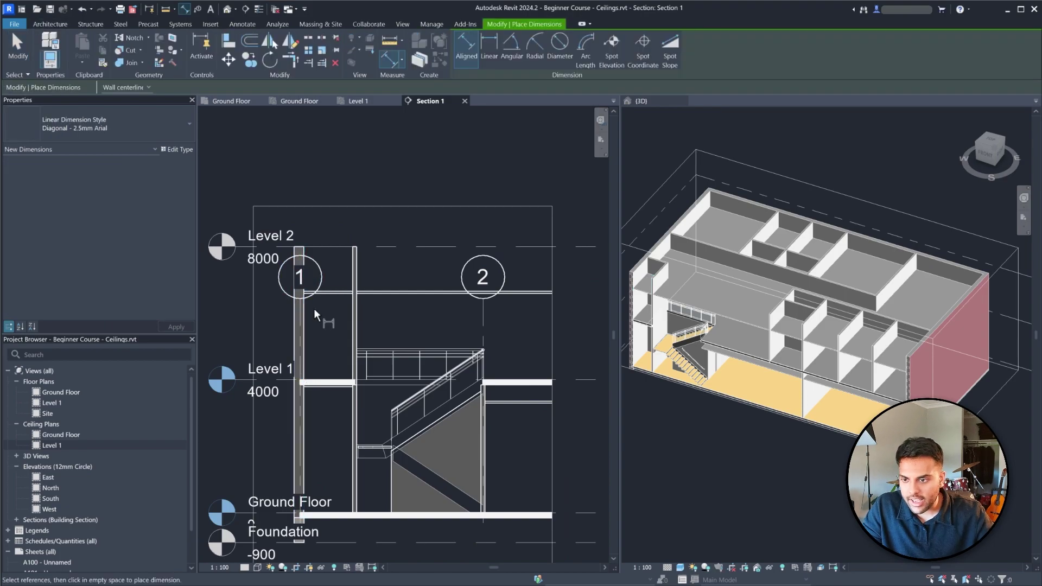
key("Escape")
scroll(333, 246, "up", 2)
scroll(334, 252, "down", 2)
scroll(334, 254, "down", 1)
key("d")
key("i")
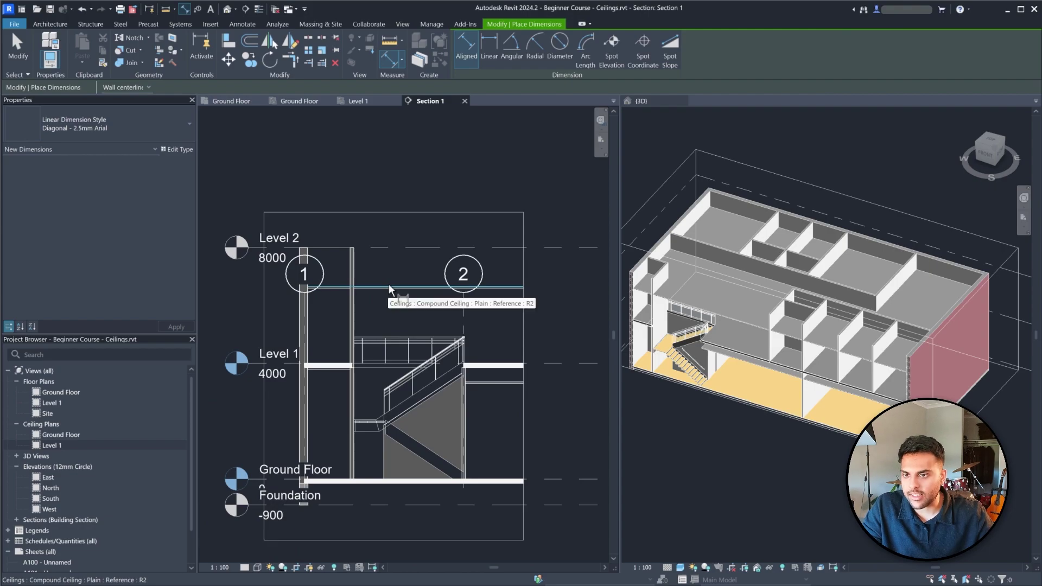
scroll(298, 256, "down", 1)
key("Escape")
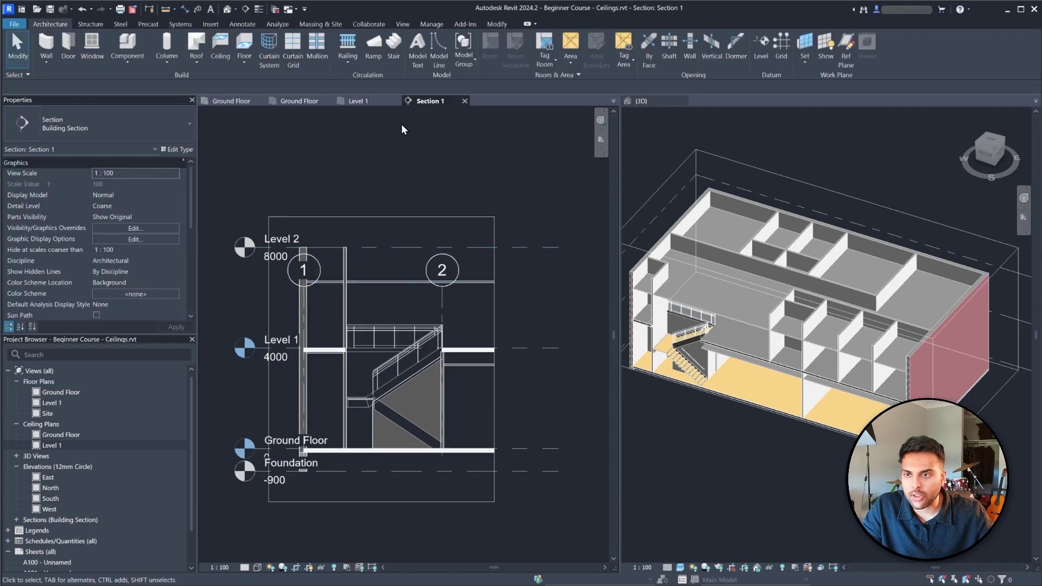
Return to the Level 1 ceiling plan and inspect the extent of the open-area ceiling in both plan and 3D
left_click(358, 101)
scroll(776, 271, "down", 1)
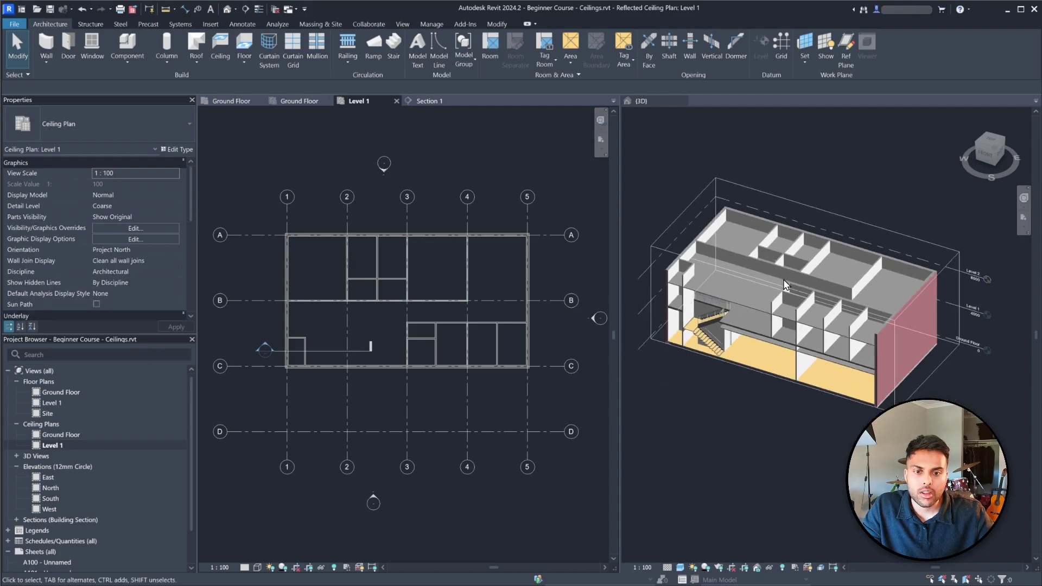
middle_click_drag(786, 286, 797, 271, "shift")
left_click(735, 300)
scroll(735, 300, "up", 2)
scroll(733, 300, "down", 2)
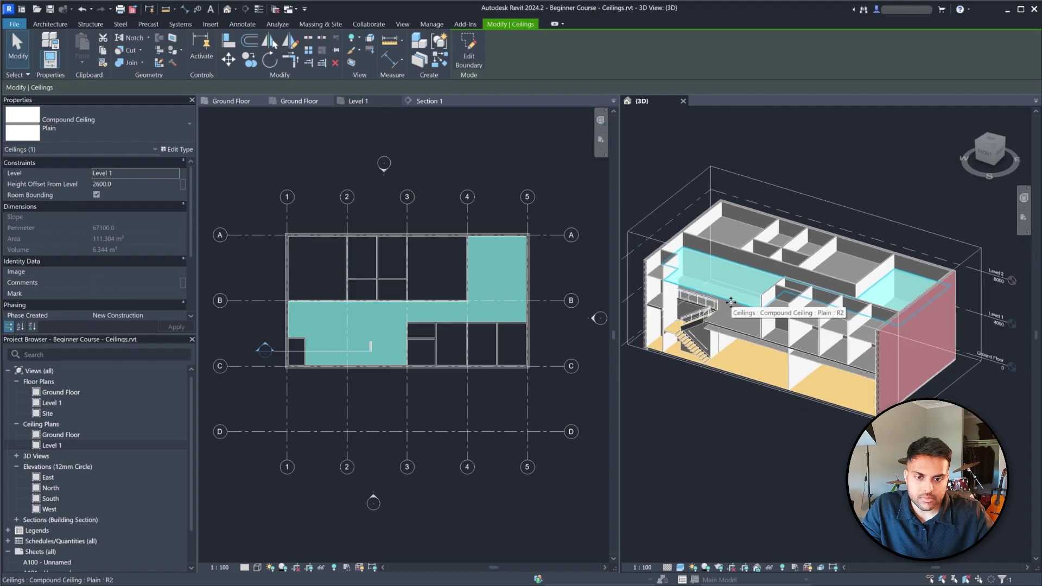
right_click(731, 303)
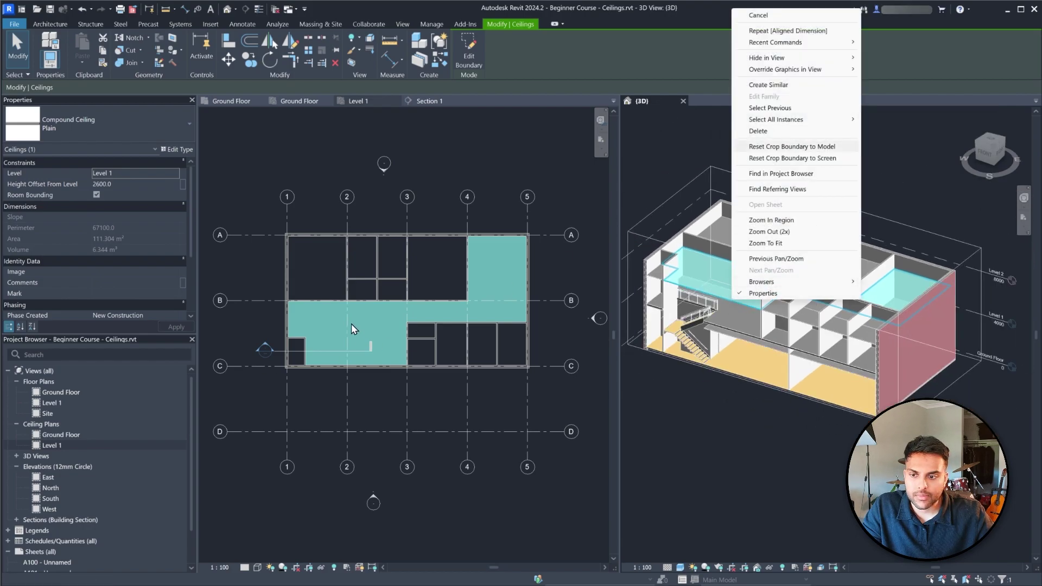
key("Escape")
key("Escape")
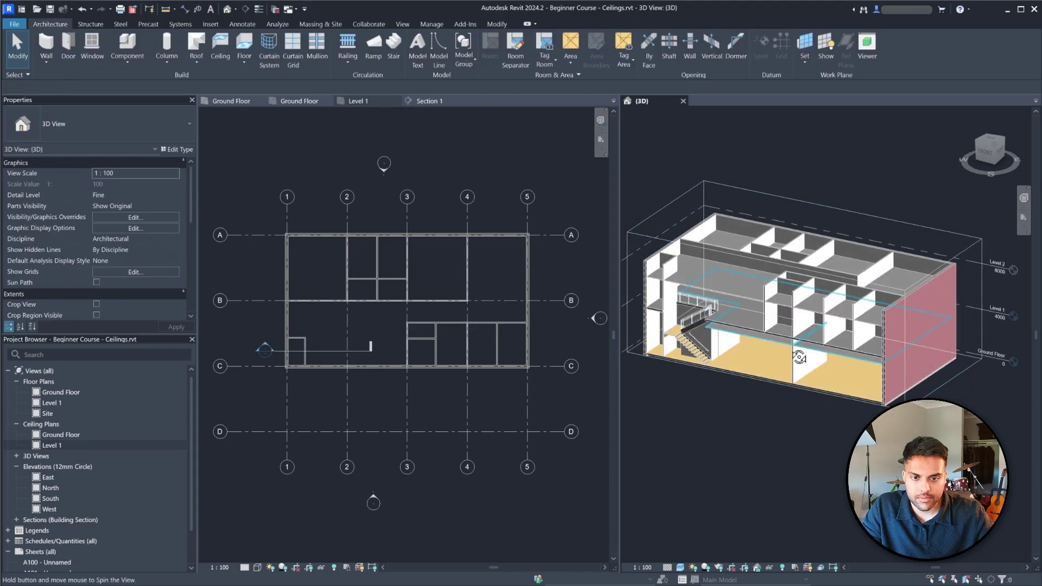
Select all instances of the Plain ceiling type visible across both storeys in 3D, view them, and clear the selection
left_click(748, 300)
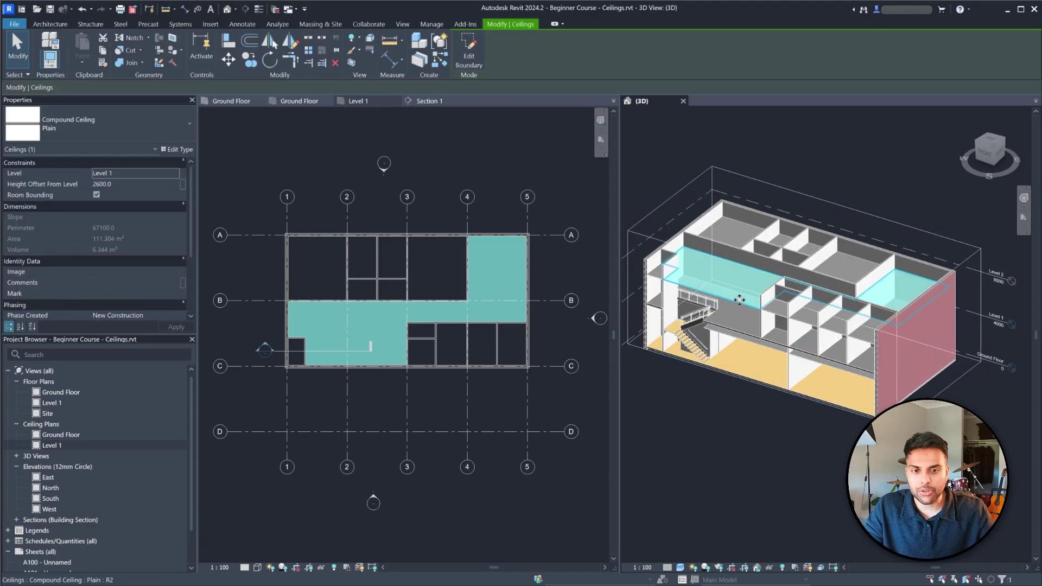
scroll(747, 271, "up", 1)
middle_click_drag(753, 288, 748, 303, "shift")
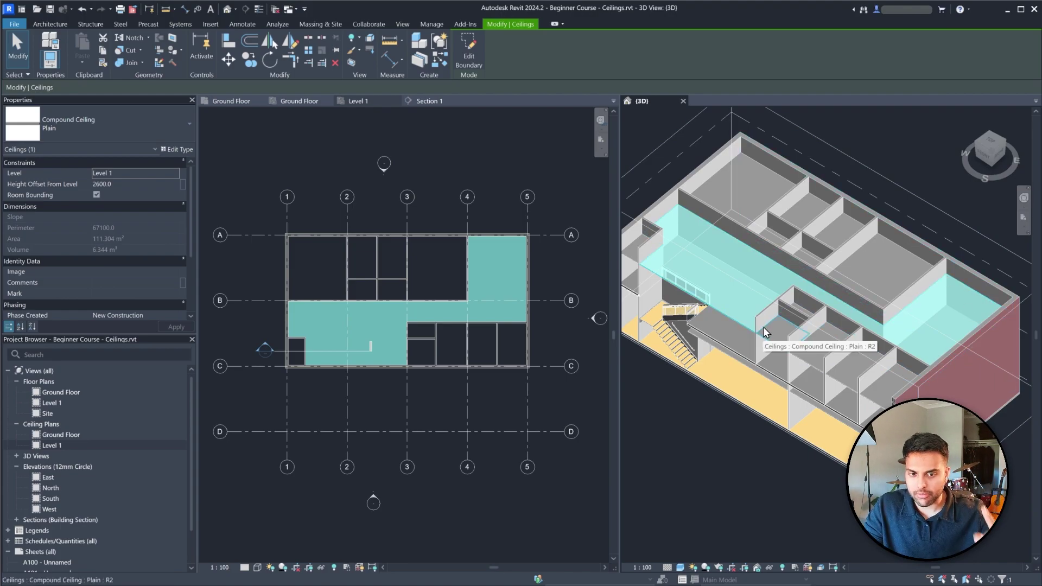
scroll(760, 320, "down", 3)
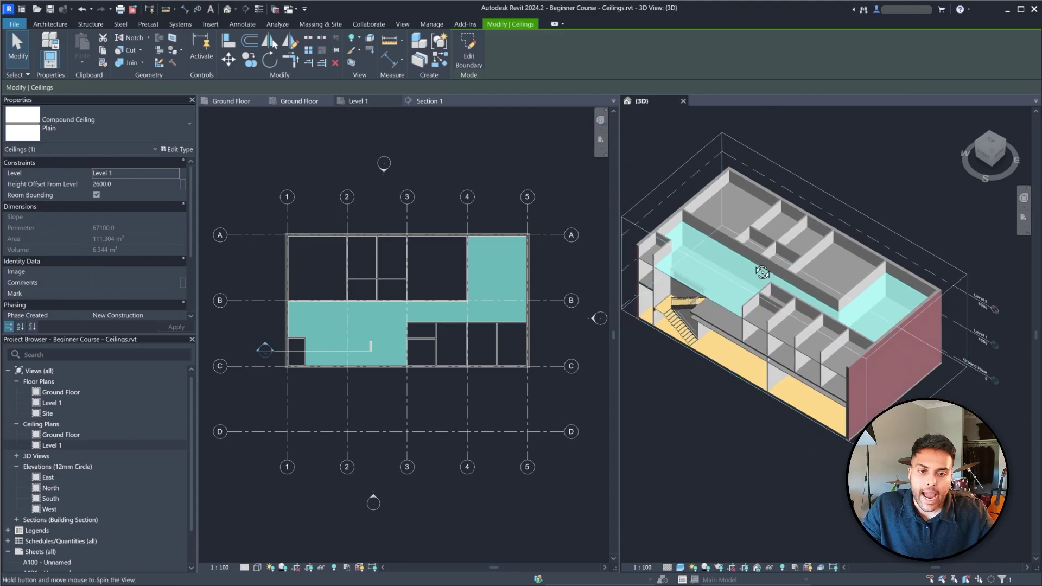
right_click(758, 307)
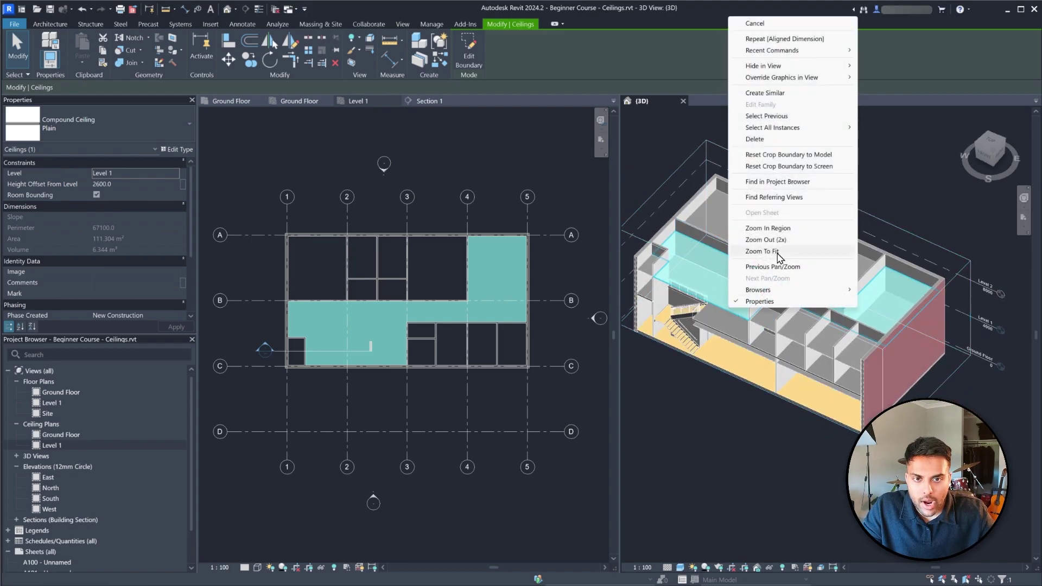
mouse_move(783, 133)
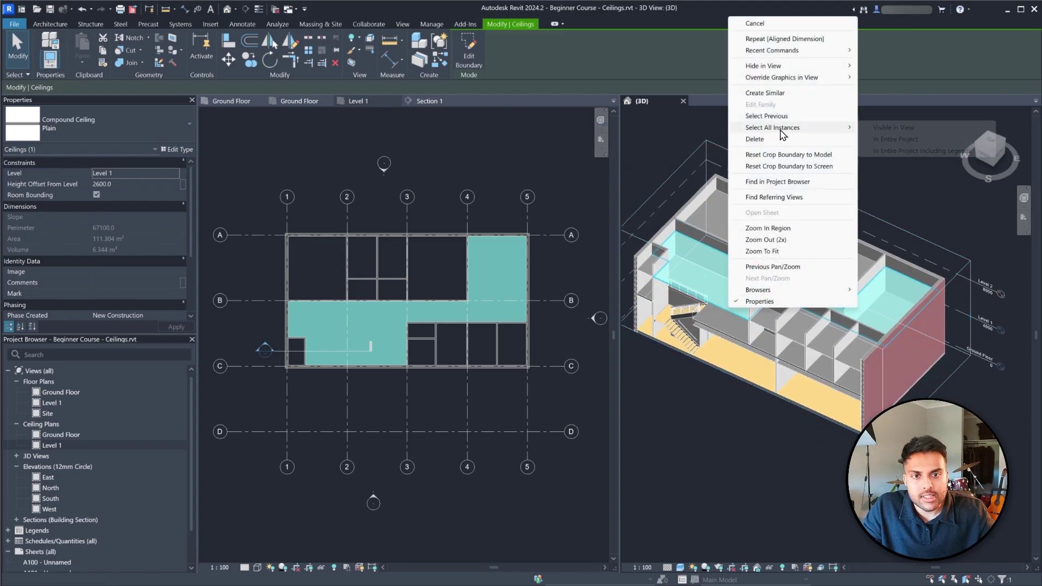
left_click(901, 129)
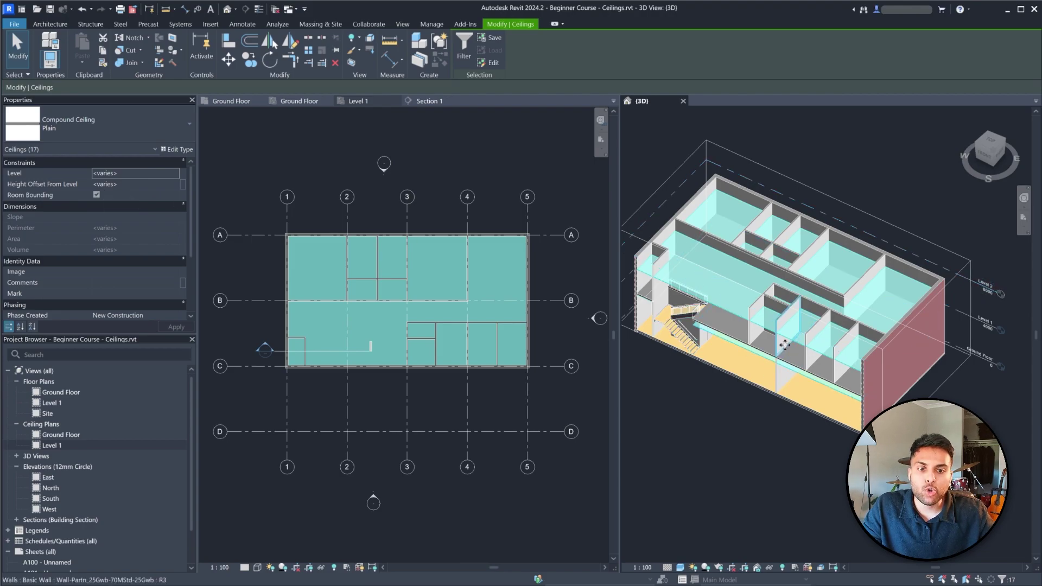
middle_click_drag(786, 345, 781, 367, "shift")
scroll(767, 329, "up", 1)
scroll(888, 314, "down", 3)
scroll(761, 309, "up", 2)
scroll(797, 317, "down", 2)
scroll(692, 345, "down", 2)
key("Escape")
Raise the bottom of the 3D section box to cut away the Ground Floor storey below Level 1
scroll(812, 359, "up", 1)
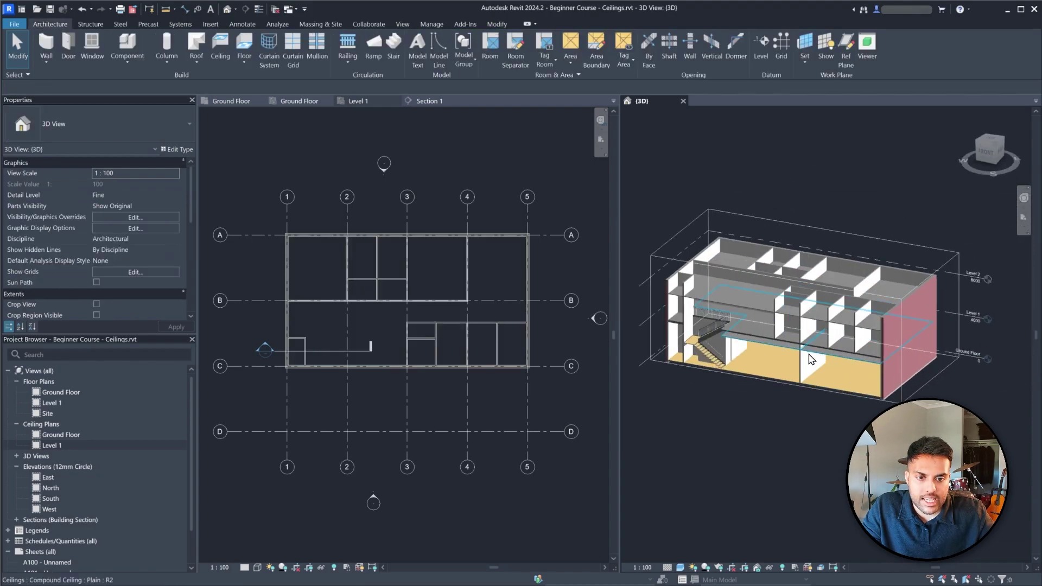
left_click(894, 404)
scroll(730, 354, "up", 2)
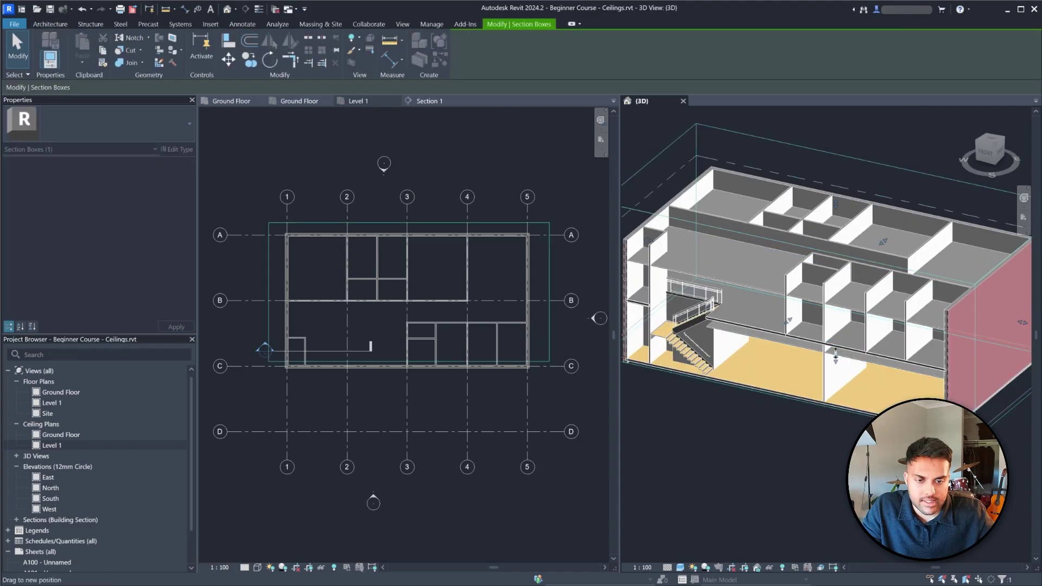
left_click_drag(832, 313, 838, 303)
Select all Plain ceilings visible in the cut 3D view and set their height offset from Level 1 to 3300
left_click(756, 298)
scroll(713, 369, "down", 2)
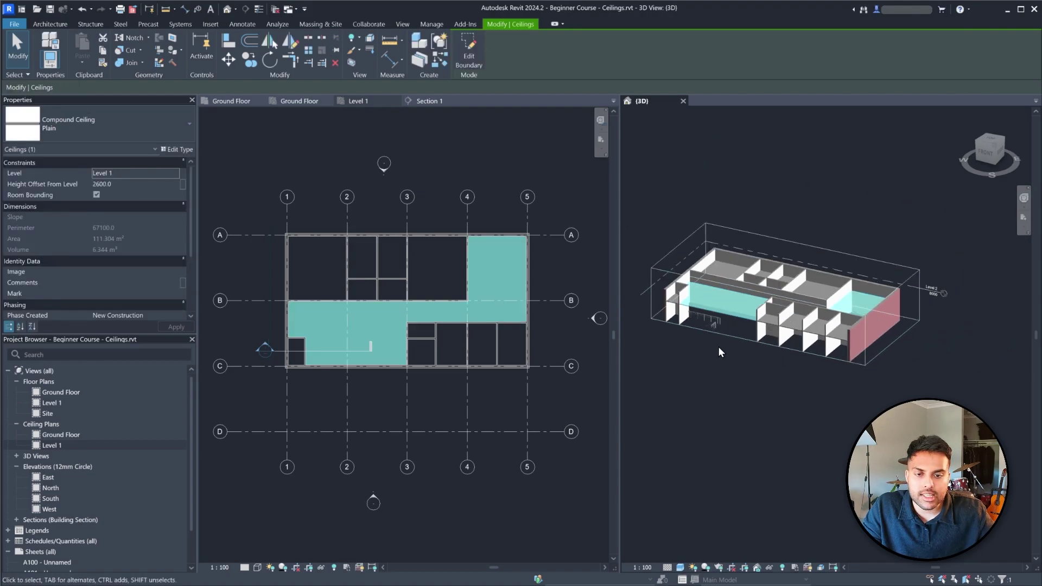
right_click(729, 315)
mouse_move(802, 137)
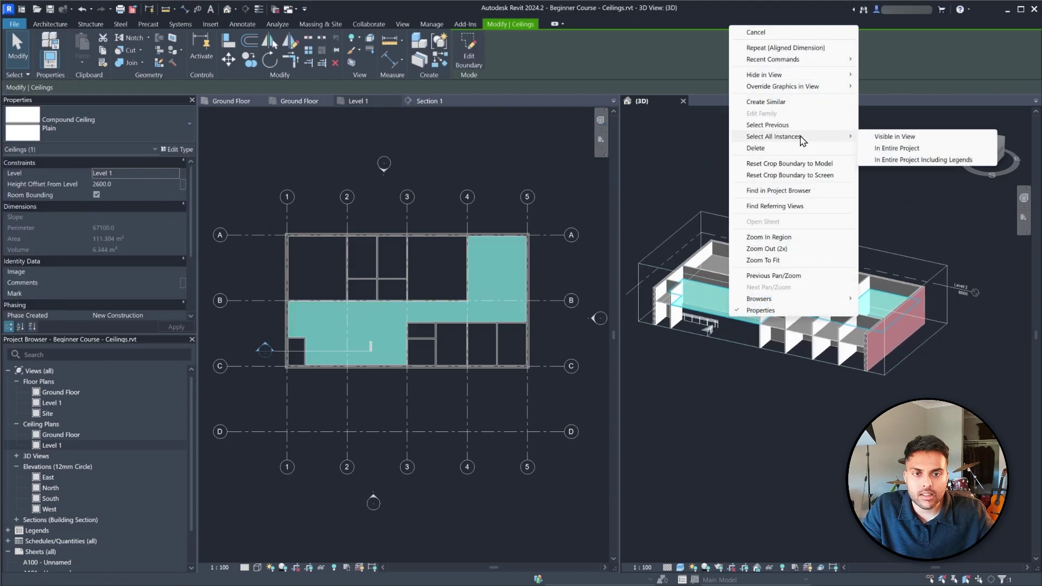
left_click(906, 138)
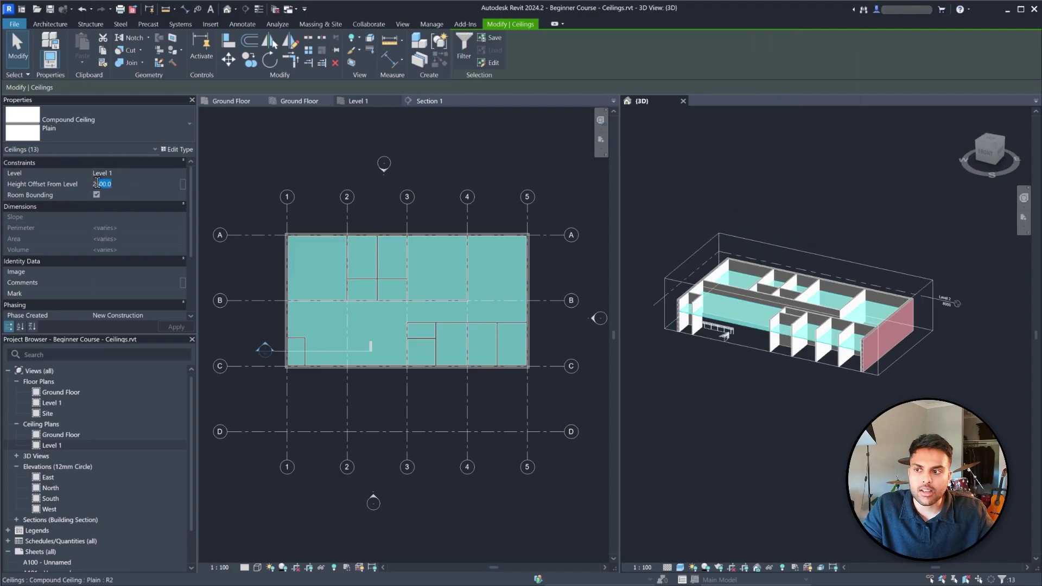
type("3300")
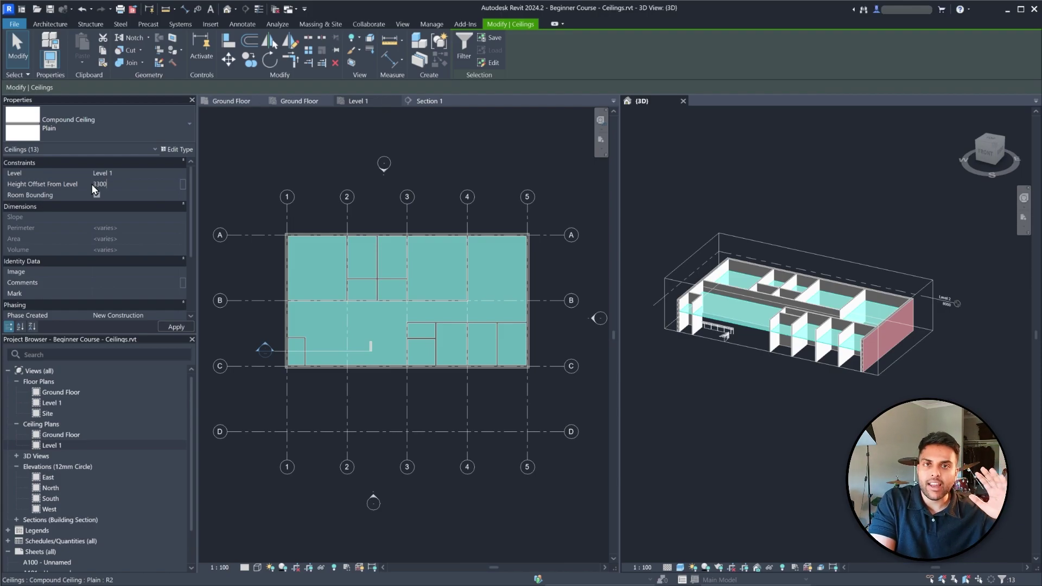
key("Return")
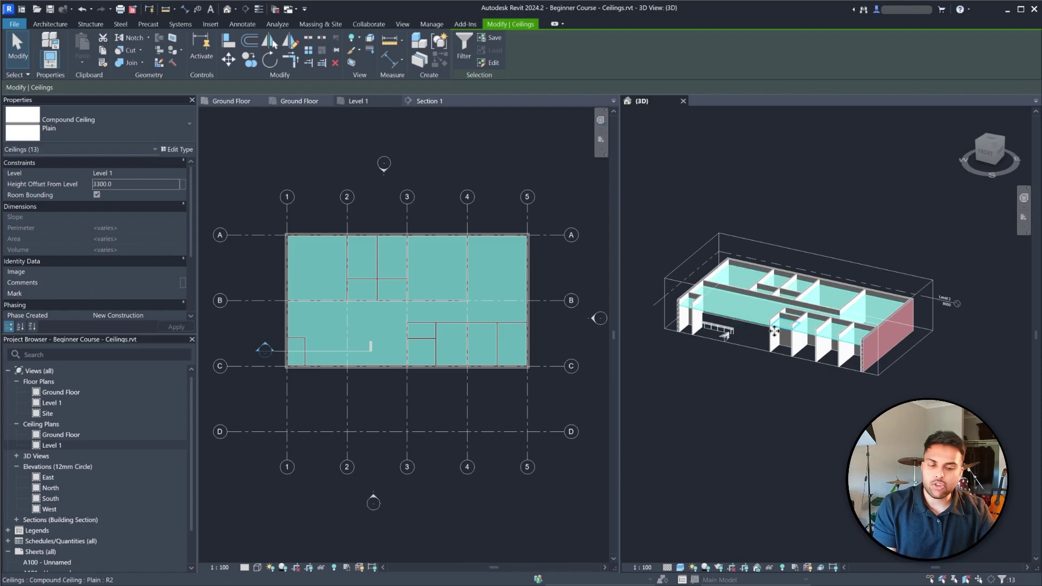
Lower the bottom of the 3D section box to bring the Ground Floor storey back into view
scroll(871, 310, "up", 1)
scroll(882, 325, "down", 1)
left_click(944, 310)
middle_click_drag(863, 309, 837, 324, "shift")
scroll(851, 330, "up", 1)
left_click(905, 383)
left_click_drag(798, 338, 796, 399)
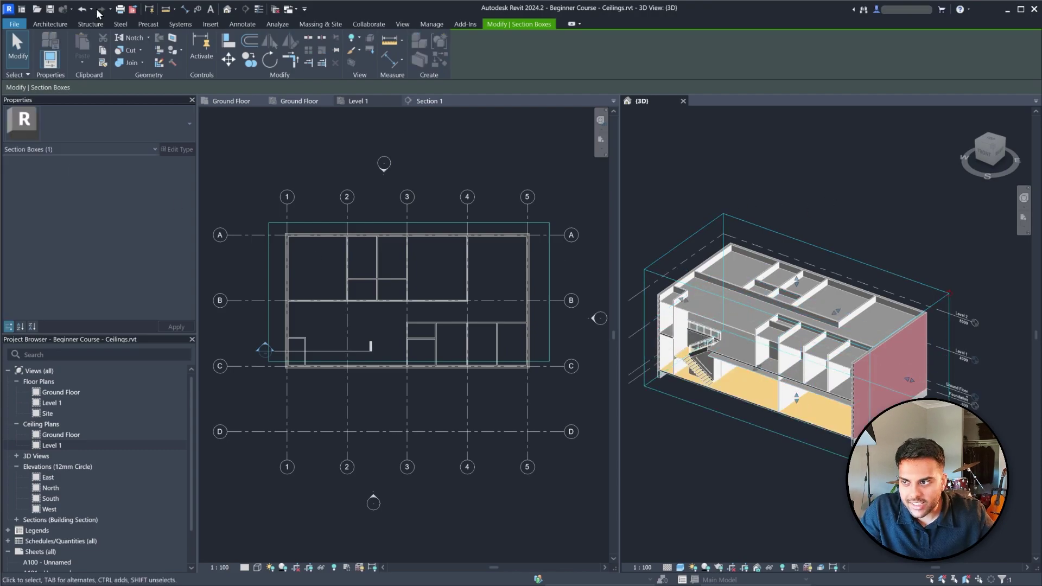
Start the Ceiling command, review the available ceiling types, keep Plain, and leave the command without placing a ceiling
left_click(50, 24)
left_click(221, 48)
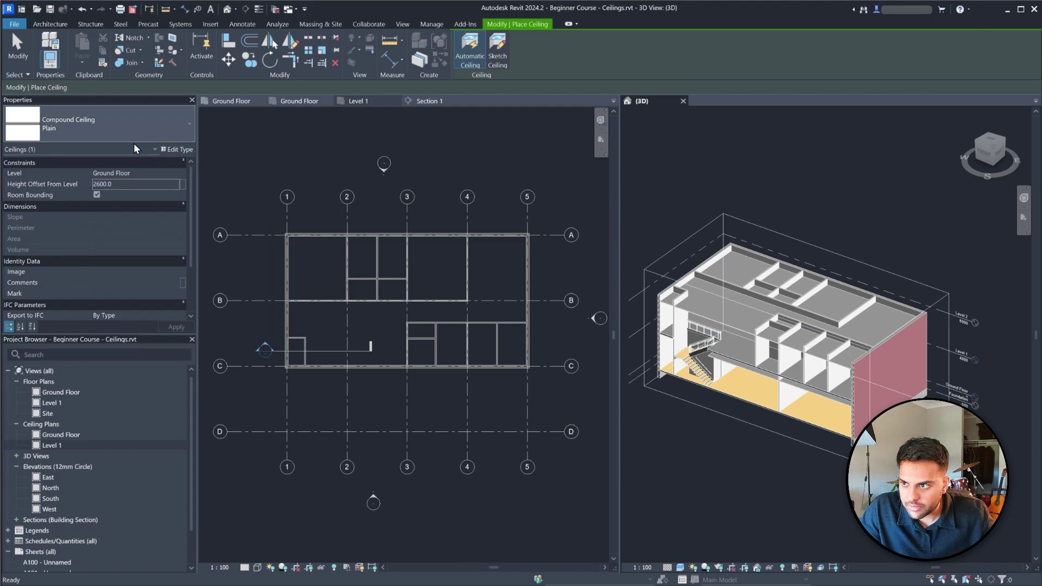
left_click(158, 126)
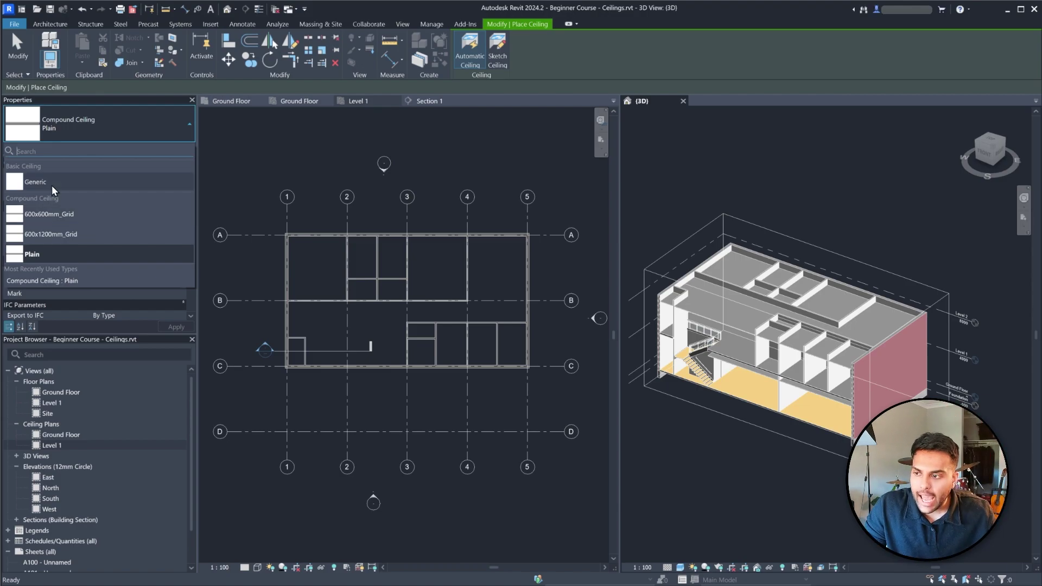
left_click(37, 253)
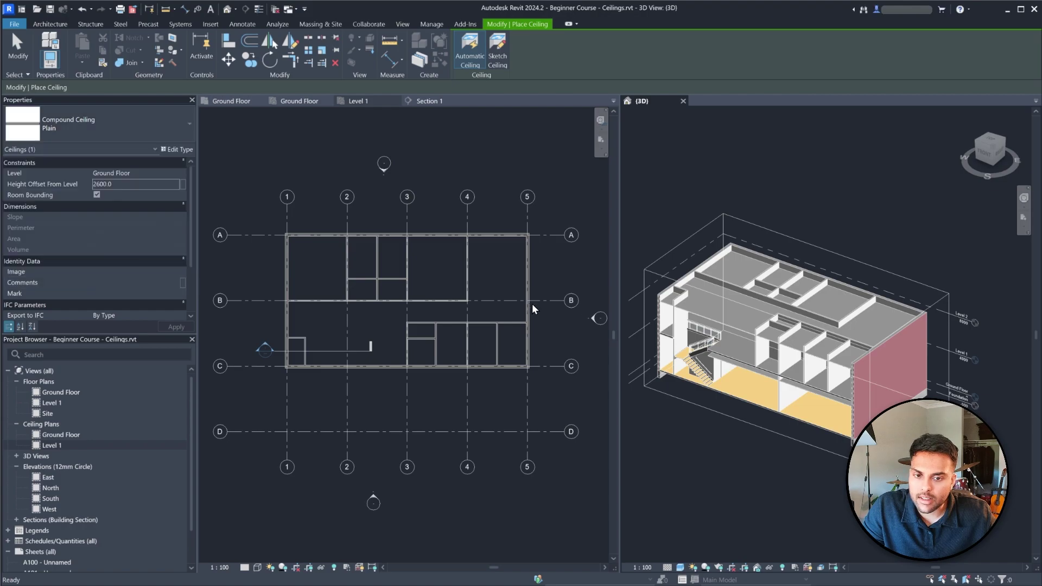
scroll(773, 325, "down", 5)
scroll(773, 325, "up", 3)
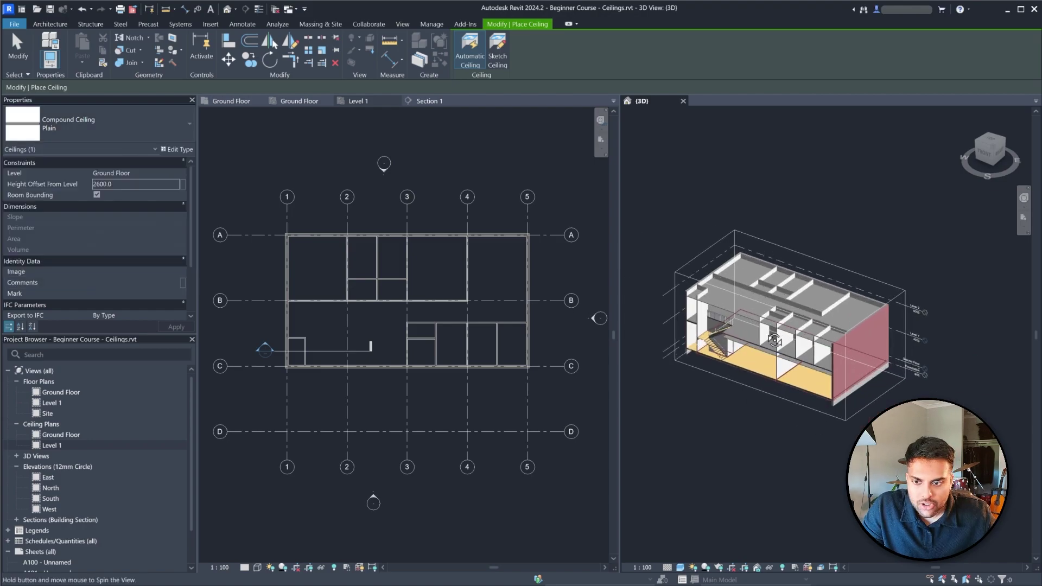
key("Escape")
Switch to Section 1 and examine the raised Level 1 ceiling relative to the wall tops and Level 2
left_click(427, 101)
scroll(402, 263, "up", 3)
left_click(403, 268)
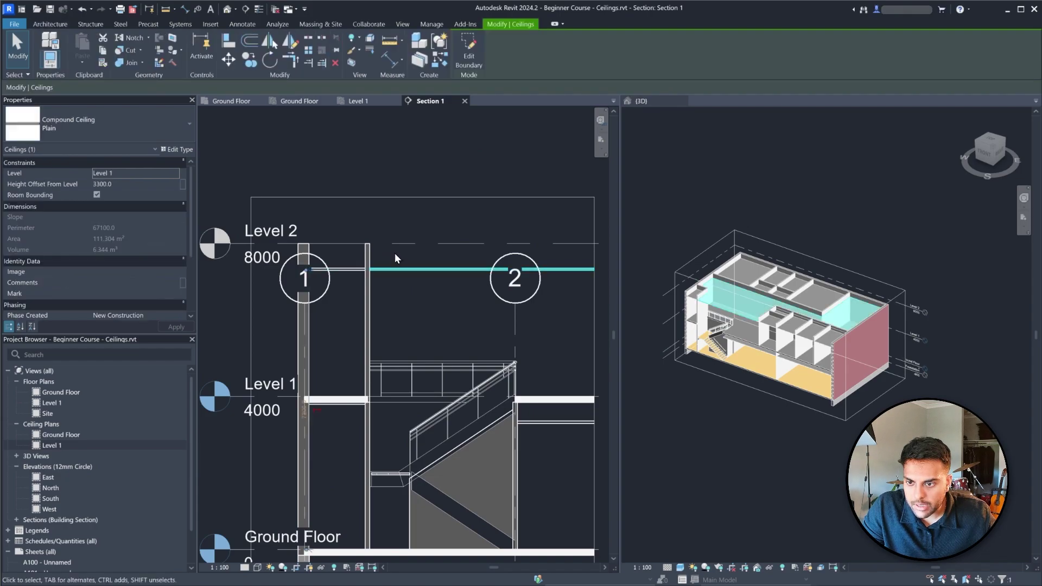
scroll(303, 246, "down", 2)
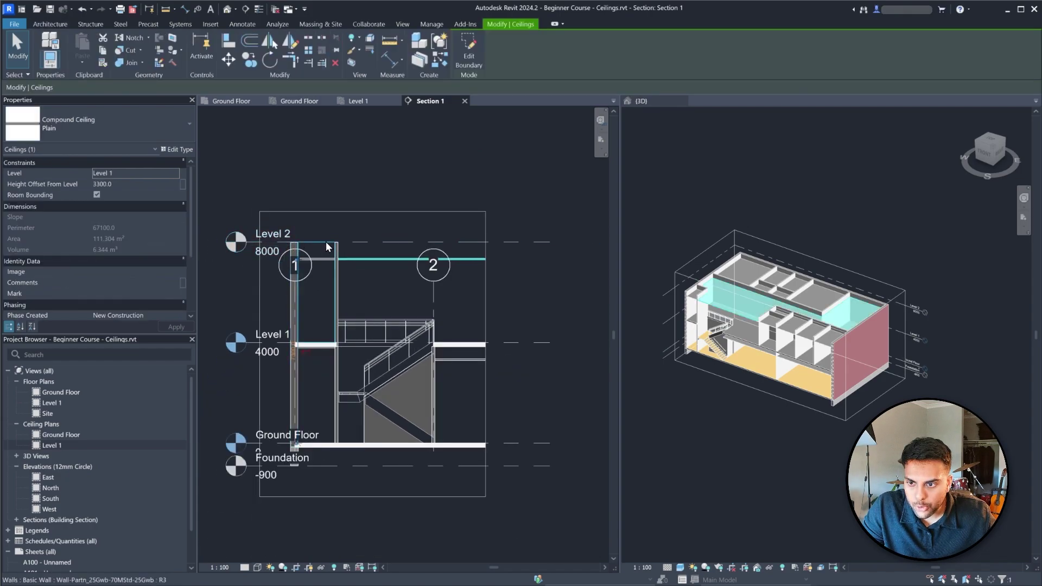
scroll(404, 236, "up", 2)
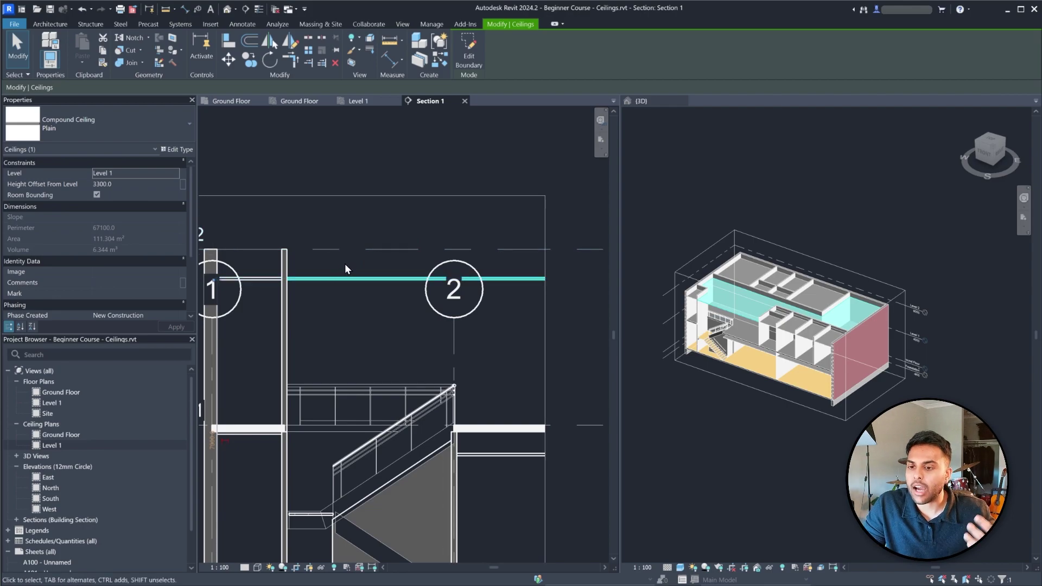
scroll(467, 298, "down", 2)
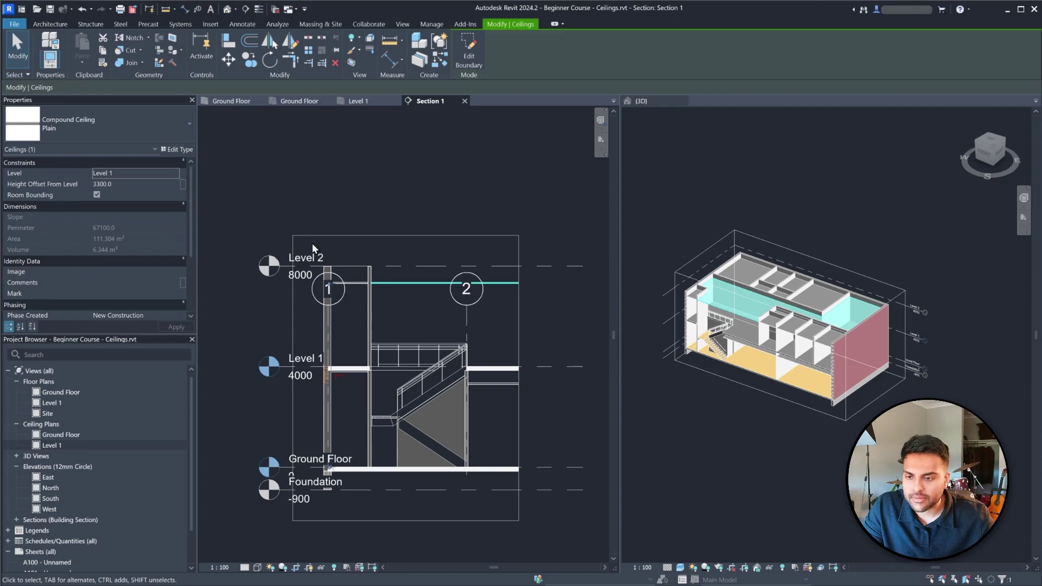
scroll(261, 197, "down", 1)
scroll(377, 276, "up", 1)
left_click(436, 323)
Examine the stair between Ground Floor and Level 1 in Section 1 and clear its selection
scroll(379, 368, "up", 1)
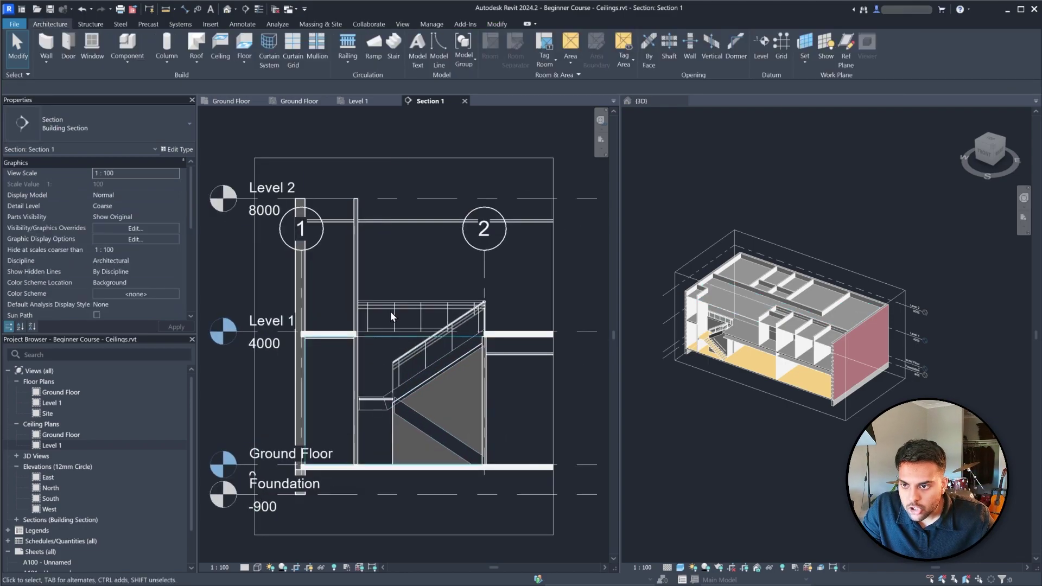
scroll(450, 389, "up", 1)
scroll(396, 419, "up", 1)
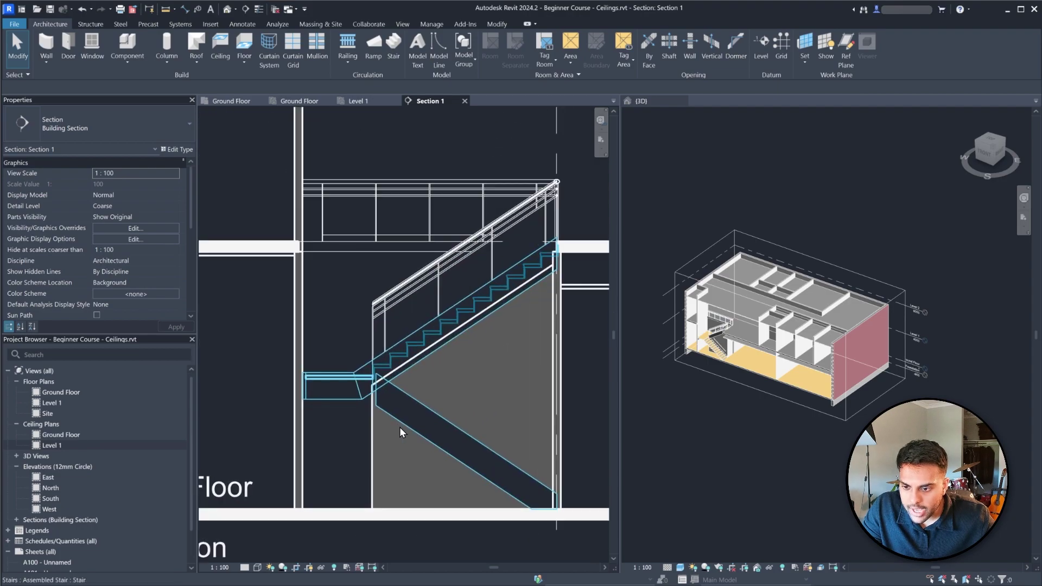
left_click(346, 399)
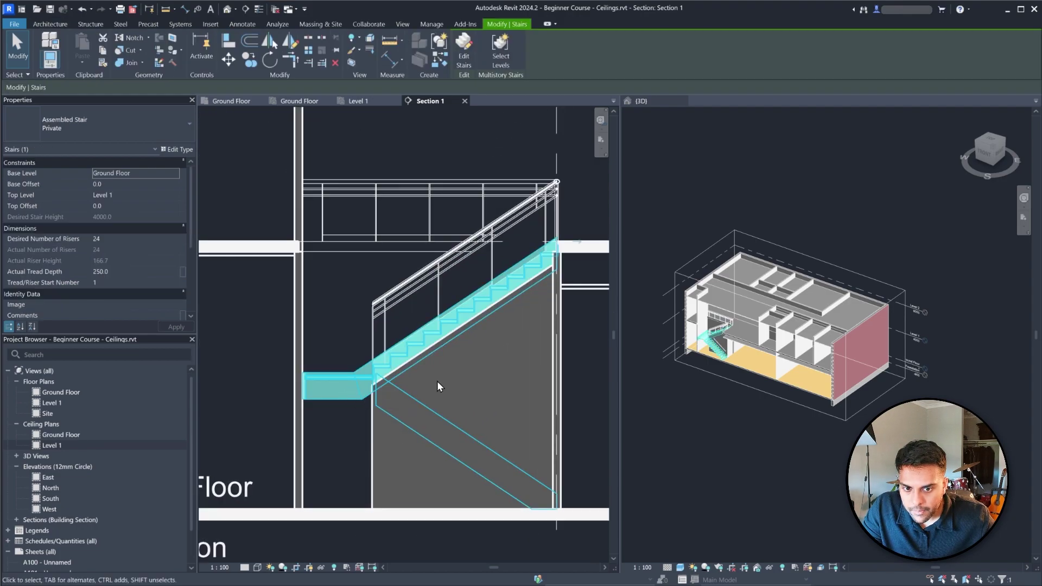
key("Escape")
scroll(401, 338, "down", 5)
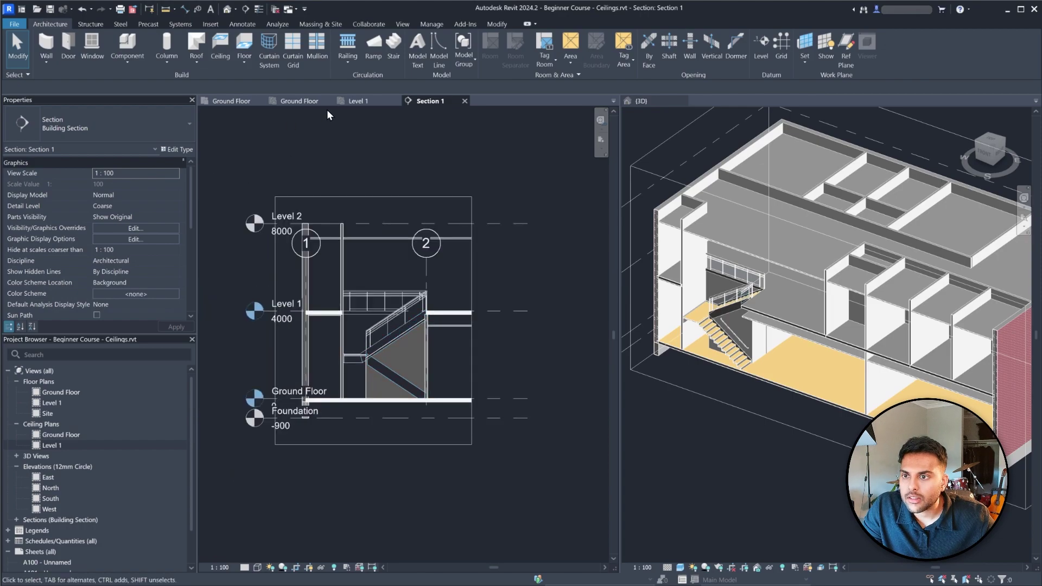
Open the Ground Floor ceiling plan and adjust the 3D section box's front face to cut away the front wall
left_click(309, 102)
middle_click_drag(748, 312, 695, 321, "shift")
left_click(870, 405)
scroll(789, 324, "up", 2)
mouse_move(764, 310)
left_mouse_down()
mouse_move(716, 324)
mouse_move(756, 311)
left_mouse_up()
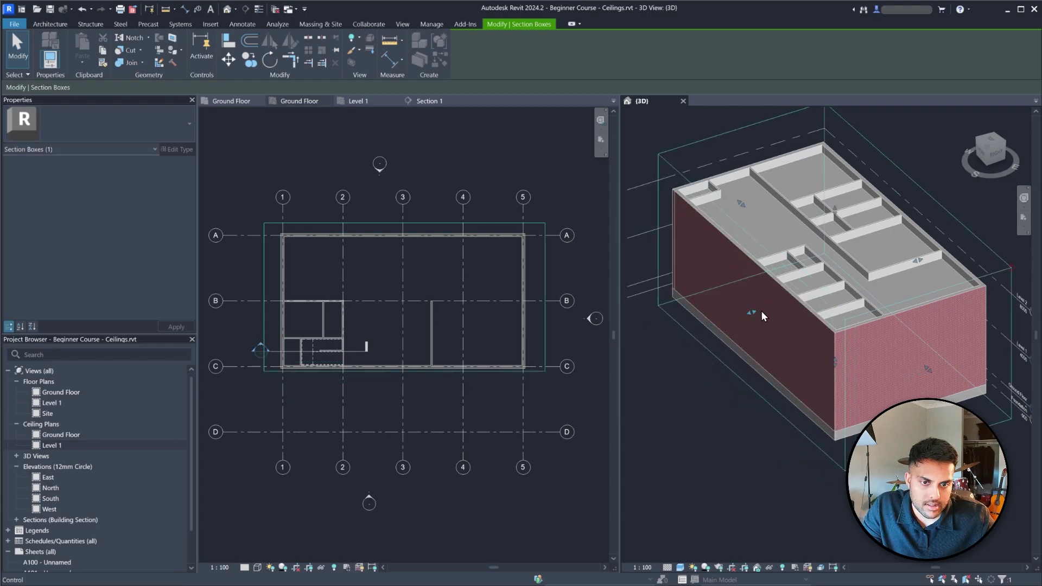
mouse_move(767, 315)
middle_mouse_down("shift")
mouse_move(863, 334)
mouse_move(891, 292)
mouse_move(851, 320)
mouse_move(752, 311)
middle_mouse_up("shift")
key("Escape")
left_click(890, 292)
key("Escape")
scroll(752, 310, "down", 3)
scroll(873, 336, "down", 1)
scroll(832, 242, "up", 2)
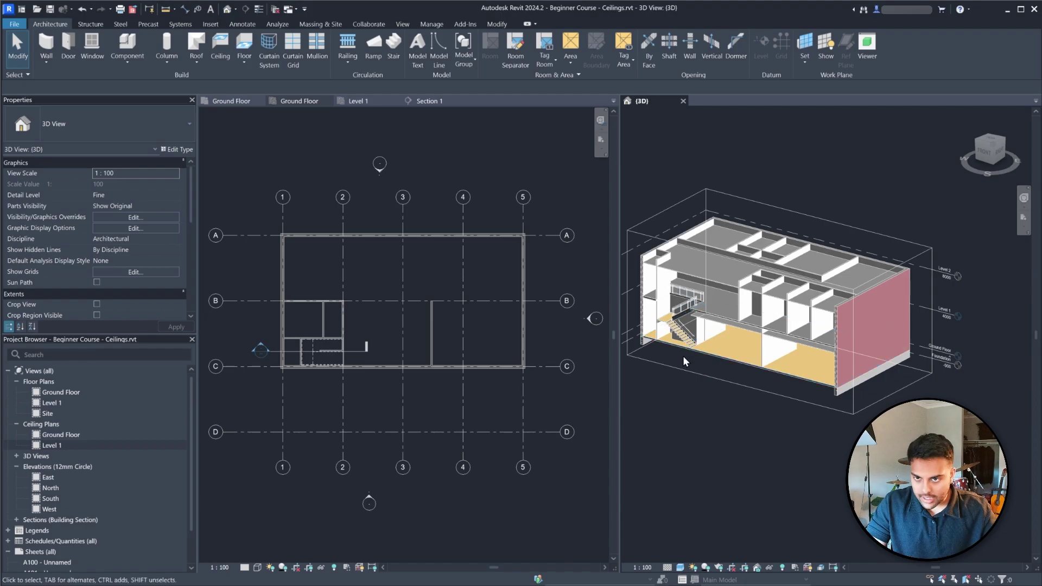
scroll(733, 292, "down", 3)
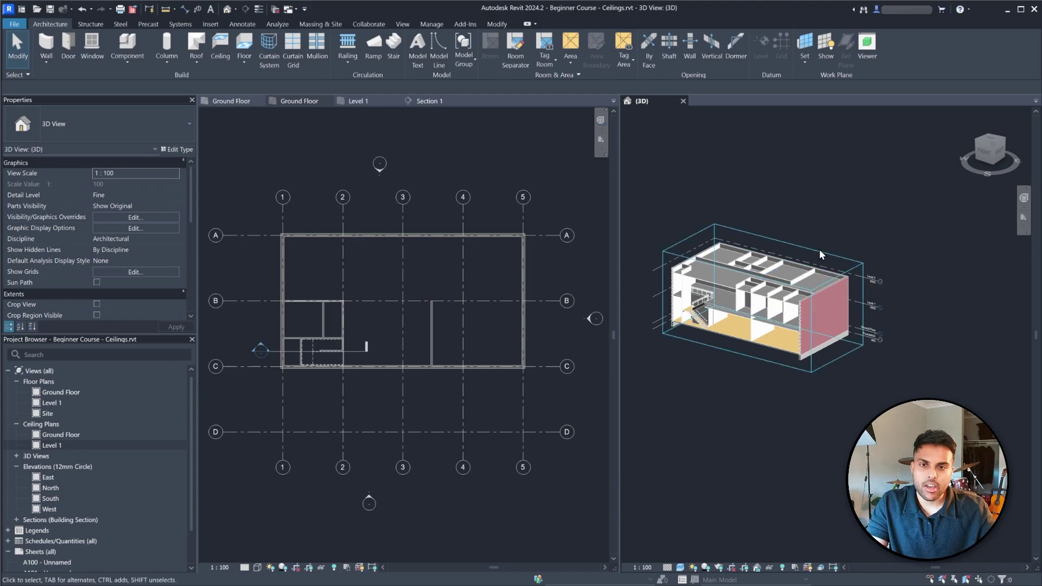
Open the East elevation, examine the building's level lines, and save the project
scroll(53, 468, "down", 1)
double_click(44, 440)
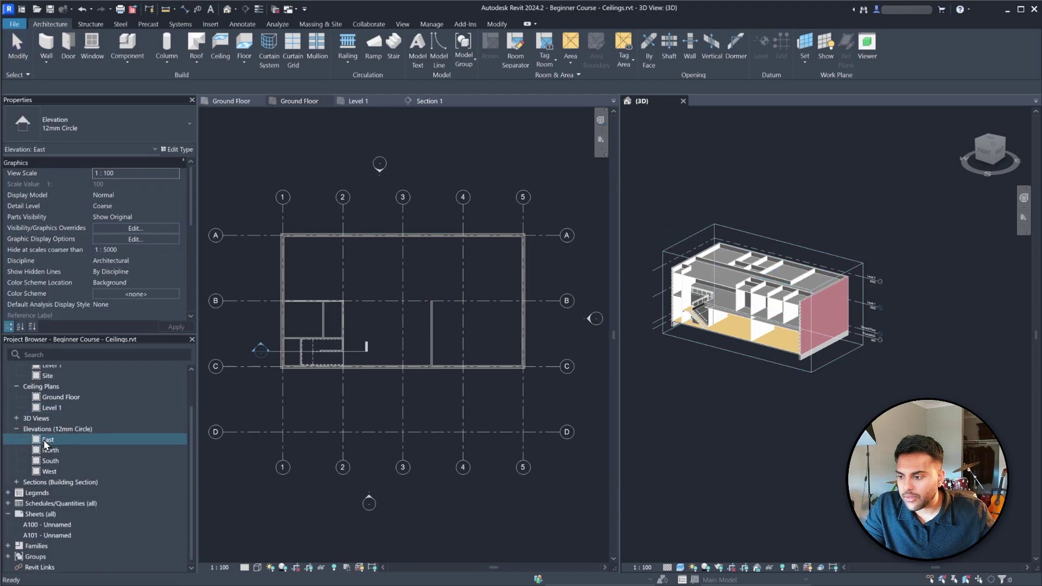
scroll(633, 279, "down", 2)
scroll(697, 276, "up", 3)
scroll(729, 369, "down", 3)
scroll(684, 382, "up", 2)
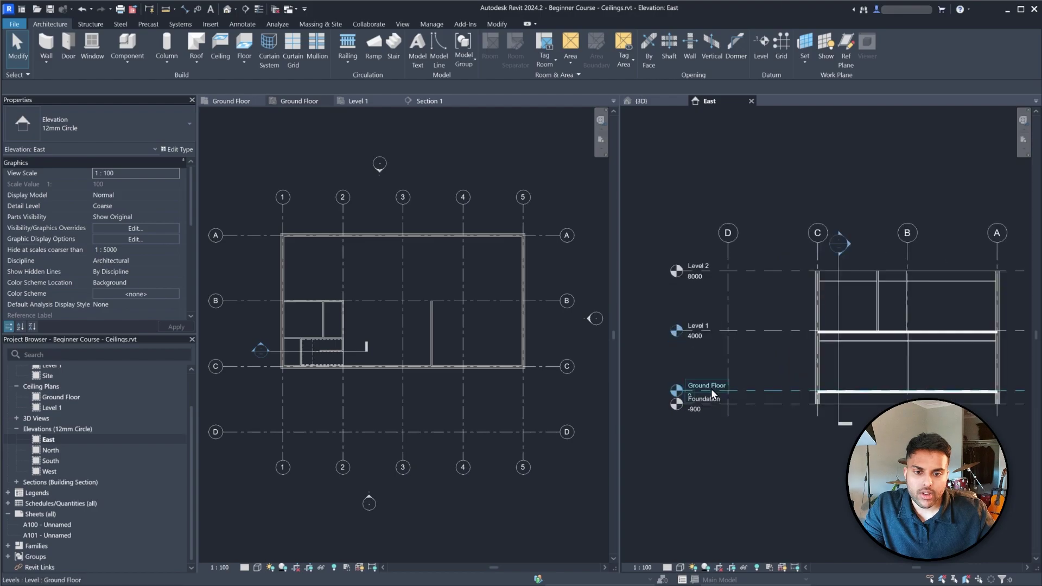
left_click(696, 392)
key("Escape")
scroll(720, 327, "up", 1)
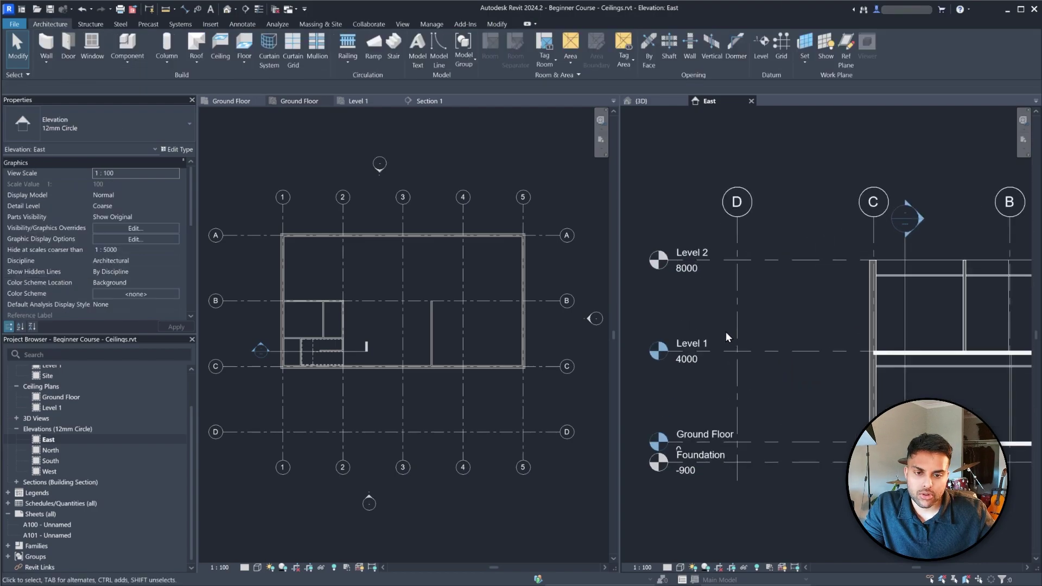
scroll(767, 321, "down", 1)
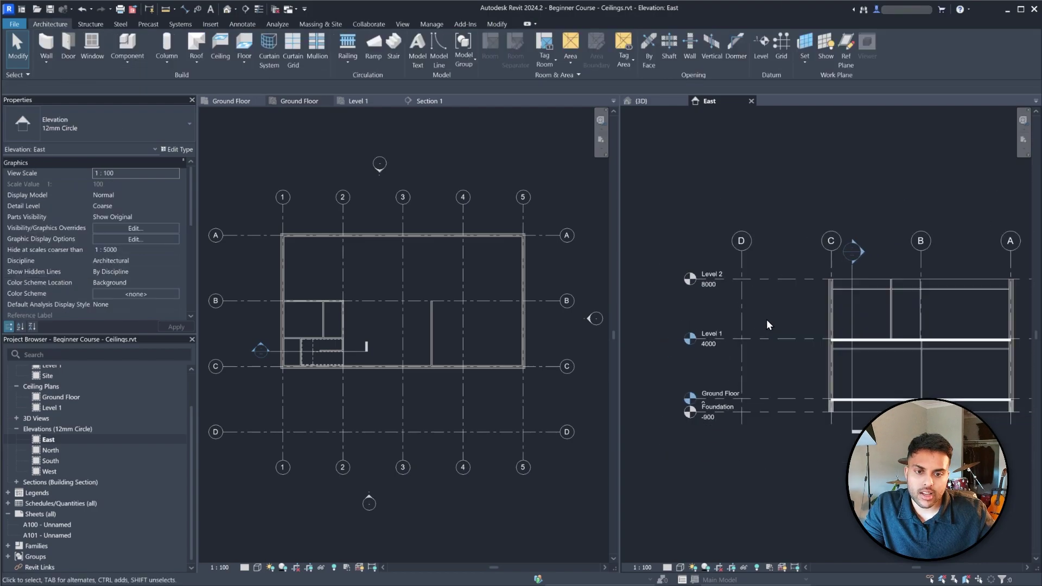
left_click(48, 9)
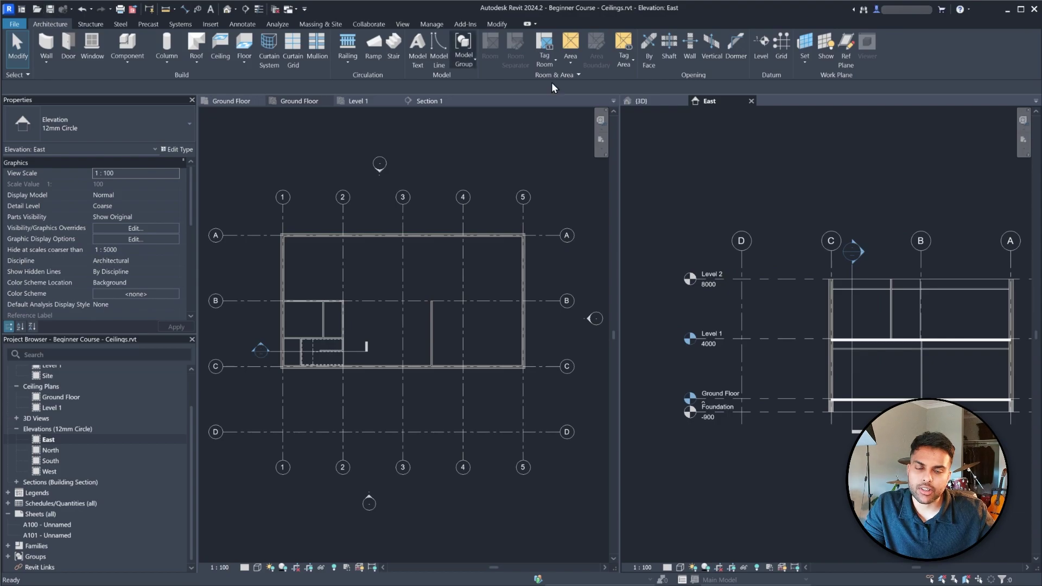
Copy the Level 1 line 1500 mm downward in the East elevation to create a level at elevation 2500
scroll(758, 359, "up", 2)
left_click(775, 327)
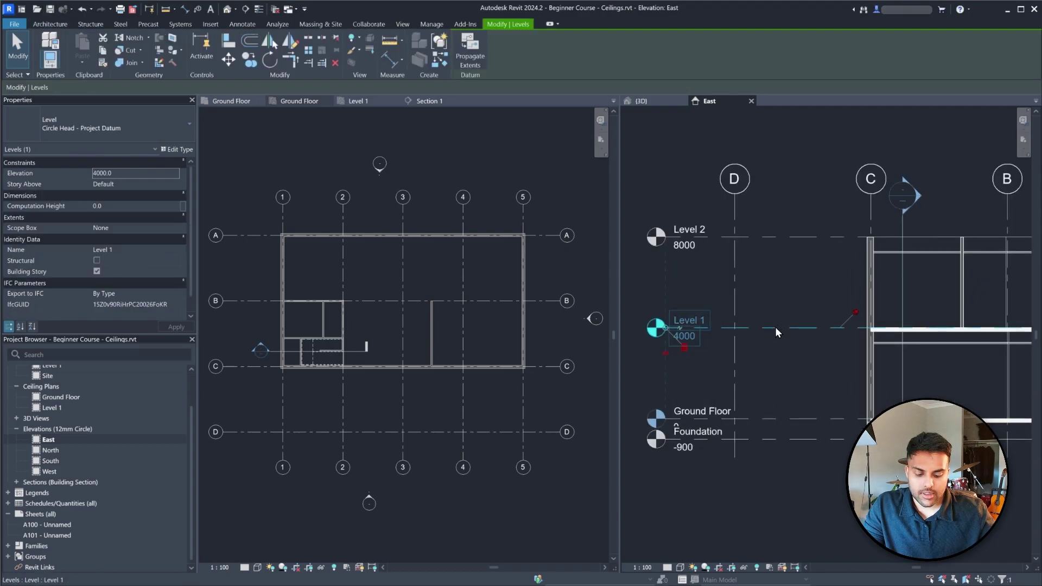
key("m")
key("v")
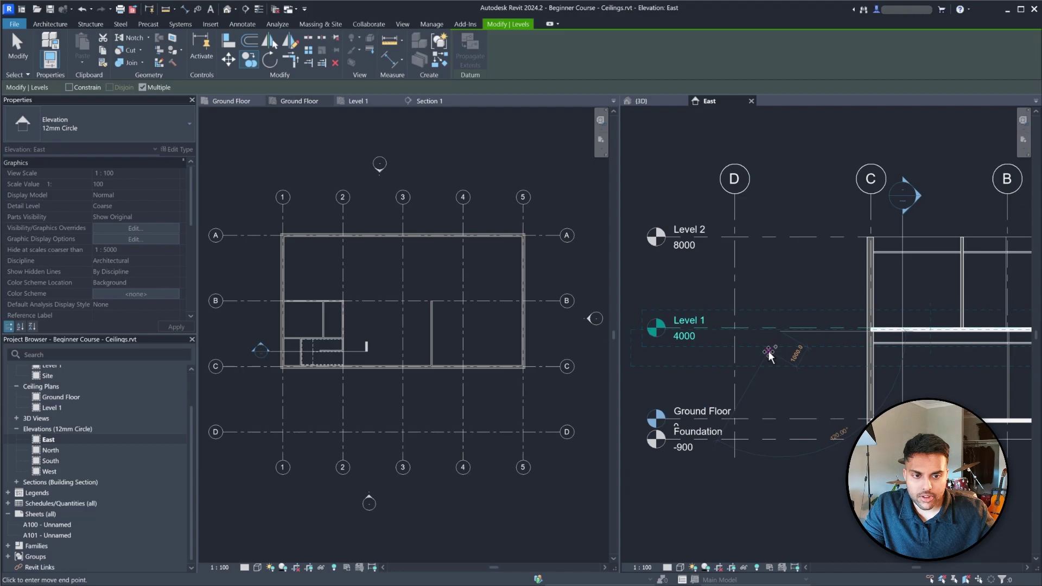
left_click(779, 334)
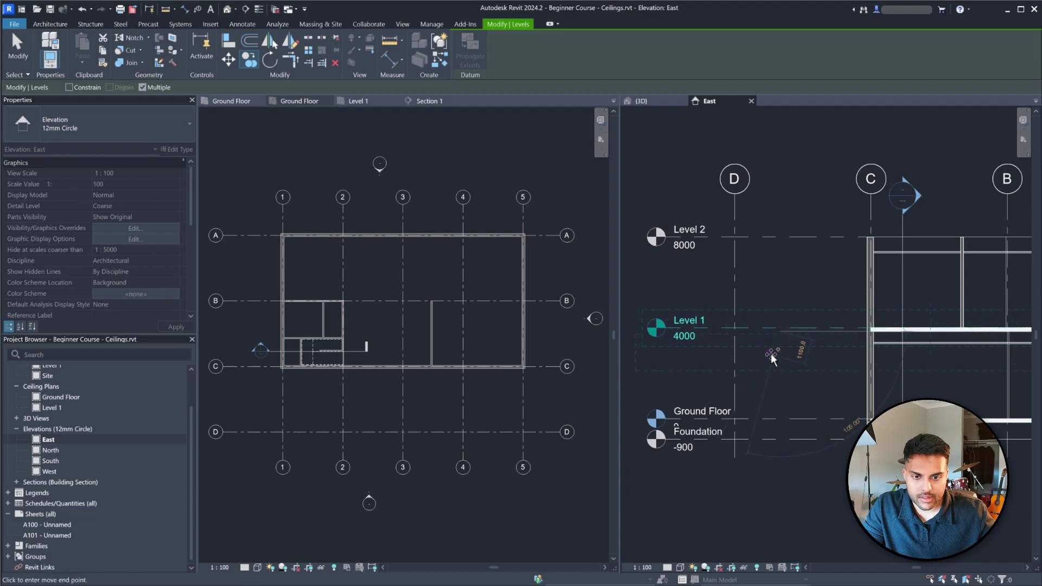
left_click(780, 365)
key("Escape")
key("Escape")
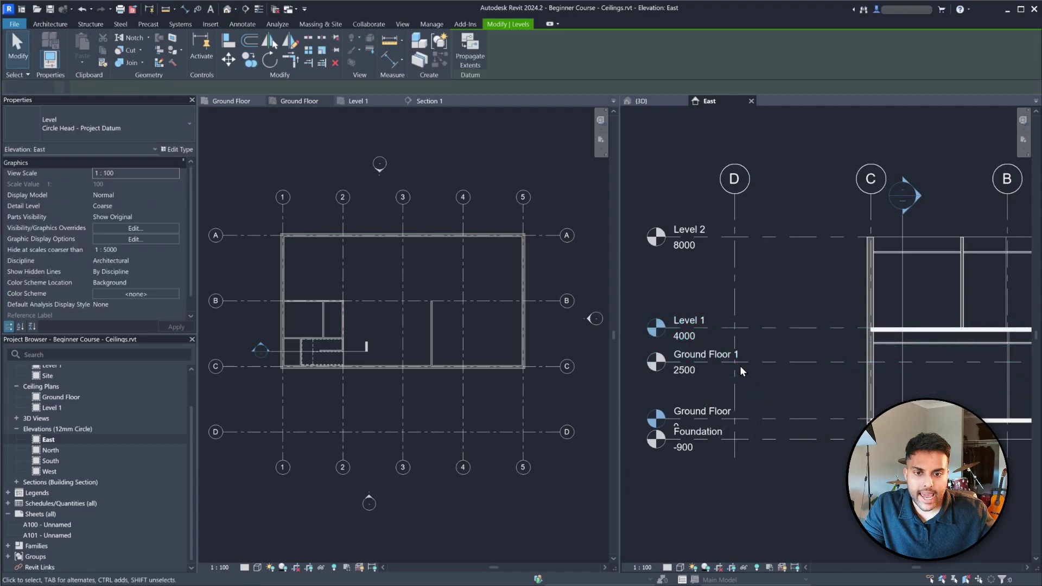
Rename the copied level at elevation 2500 in the East elevation as Ground Floor Ceiling and clear its selection
left_click(769, 361)
left_click(703, 354)
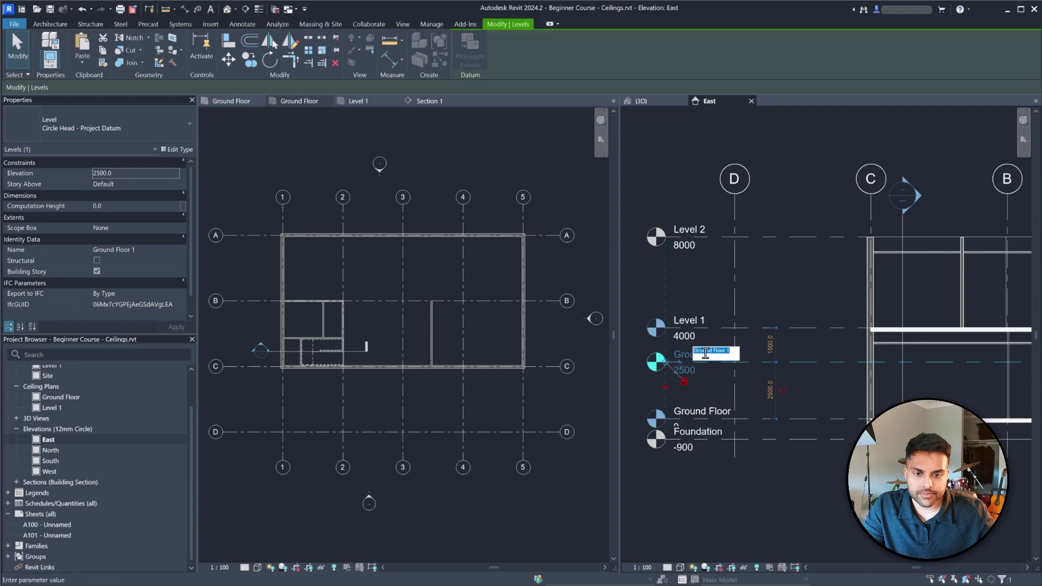
type("Ground")
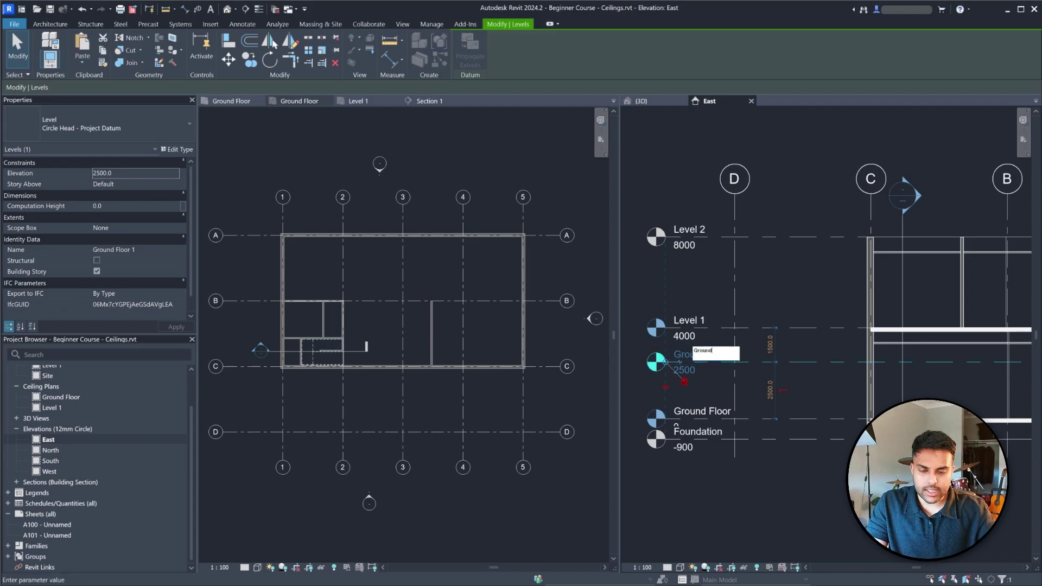
type(" FLoor Ceilign")
key("BackSpace")
key("BackSpace")
key("BackSpace")
key("BackSpace")
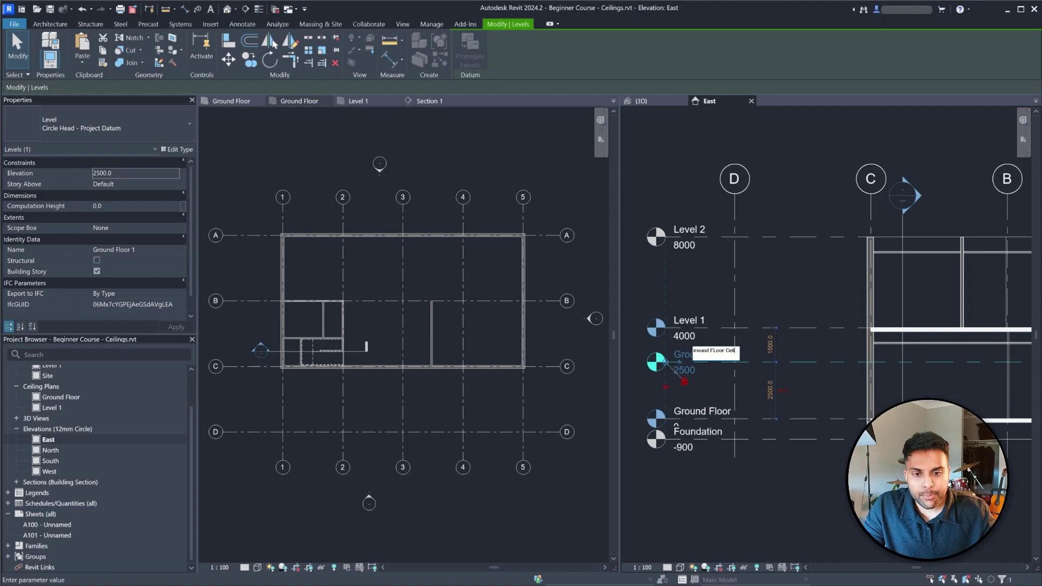
type("ling")
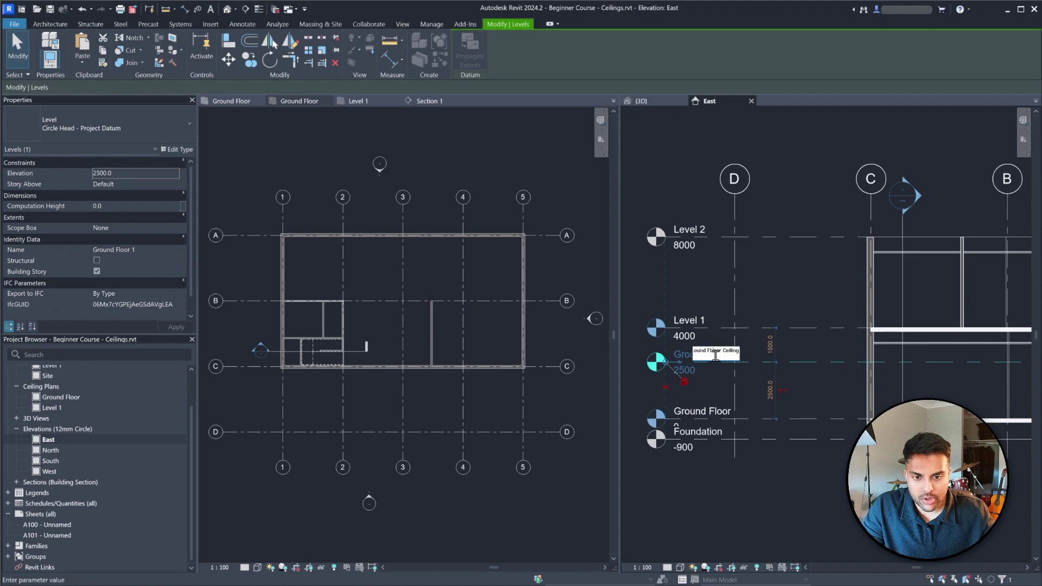
left_click(715, 353)
key("BackSpace")
type("l")
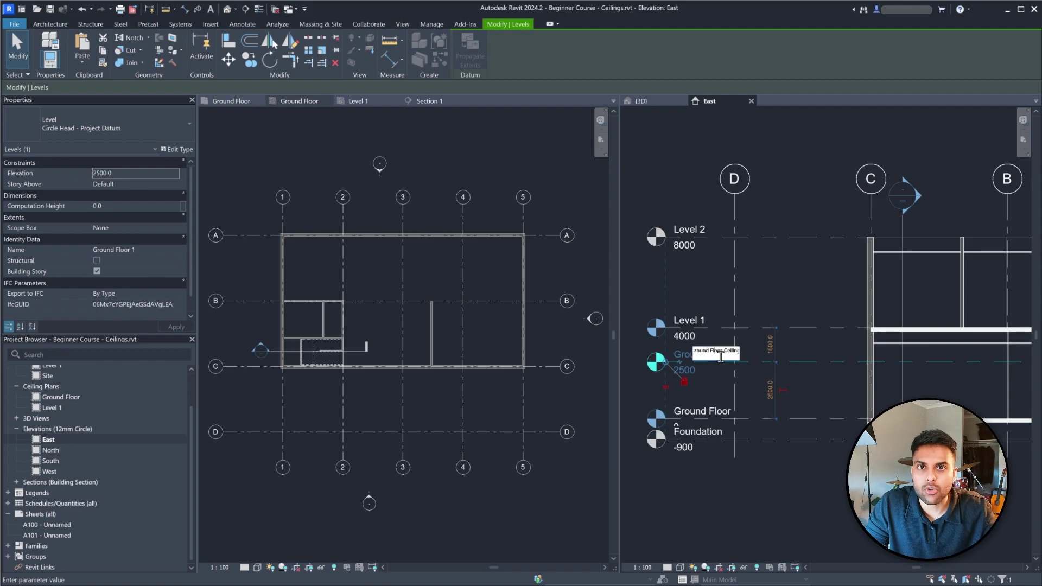
key("Return")
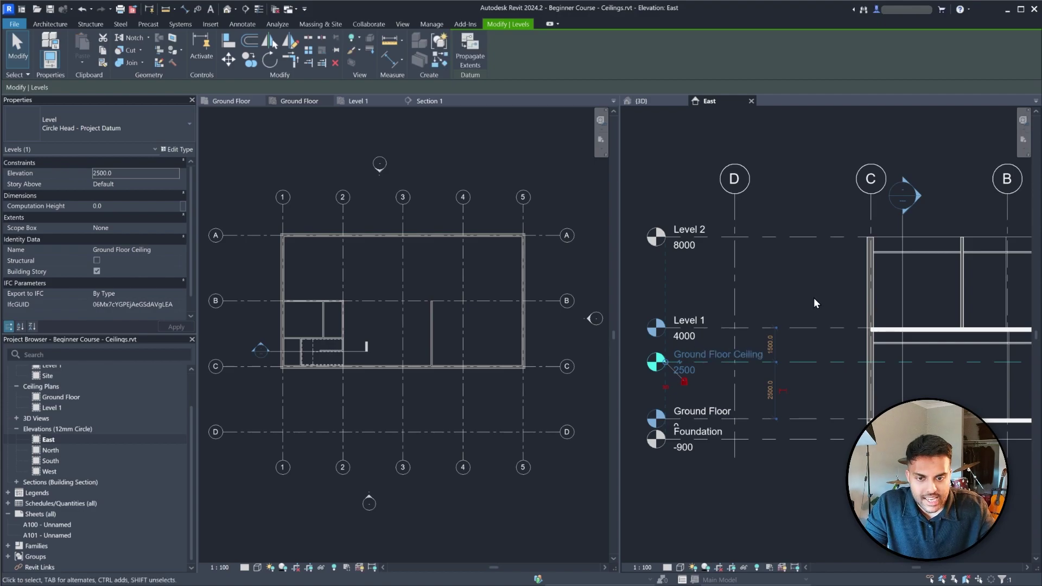
key("Escape")
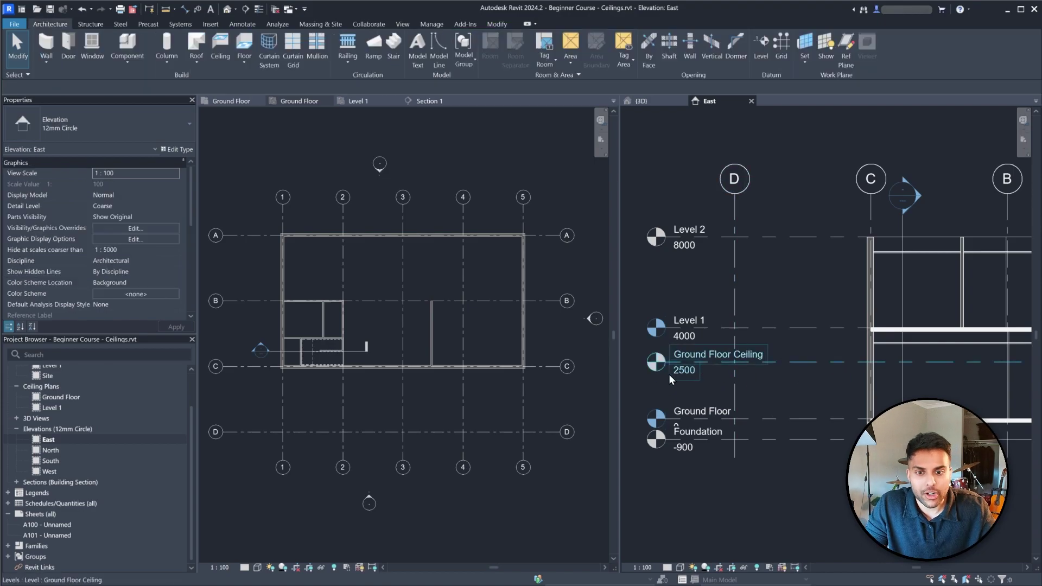
Set the Ground Floor Ceiling level's elevation to 3300 in the East elevation
scroll(680, 366, "up", 2)
scroll(734, 347, "down", 1)
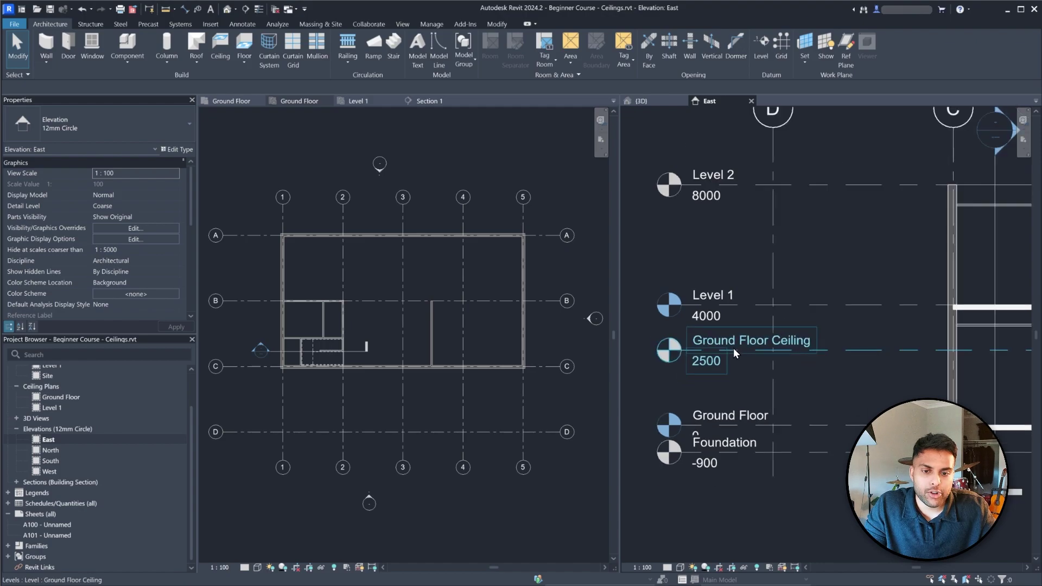
left_click(708, 362)
left_click(708, 362)
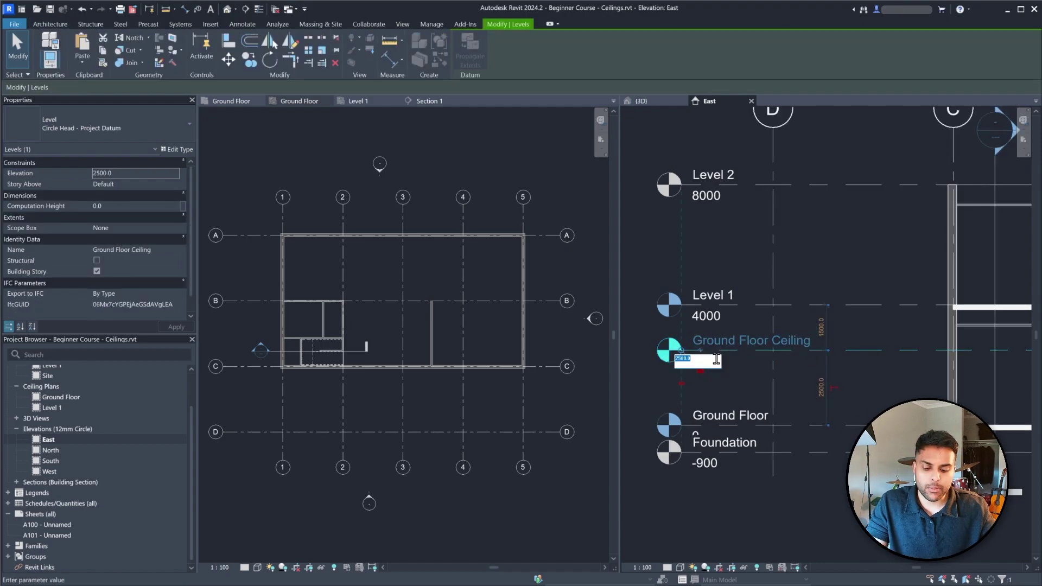
type("3300")
key("Return")
left_click(652, 310)
scroll(641, 308, "down", 2)
scroll(733, 315, "up", 1)
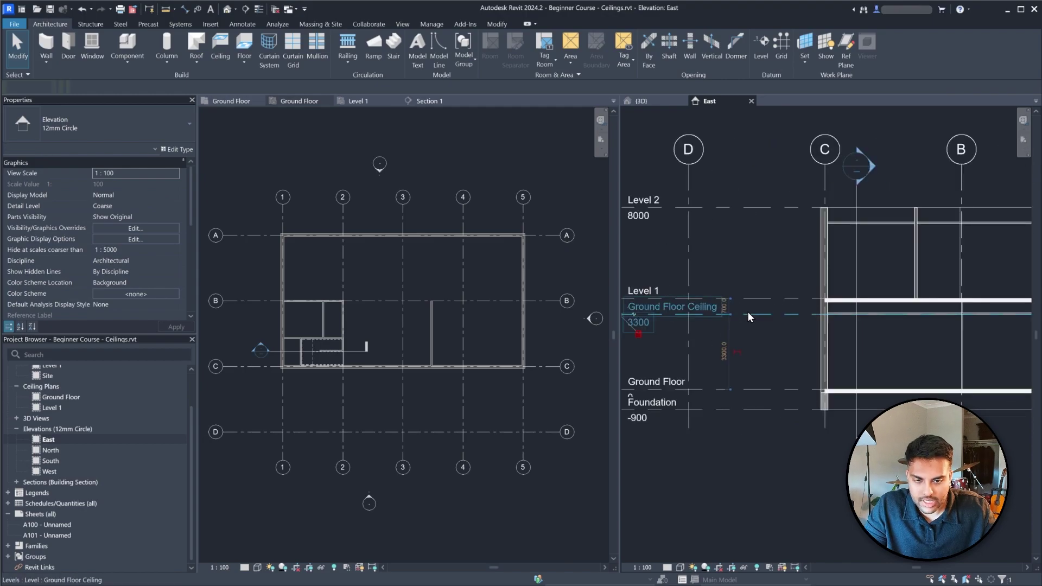
Delete the Ground Floor Ceiling level from the East elevation
left_click(748, 311)
scroll(689, 305, "down", 2)
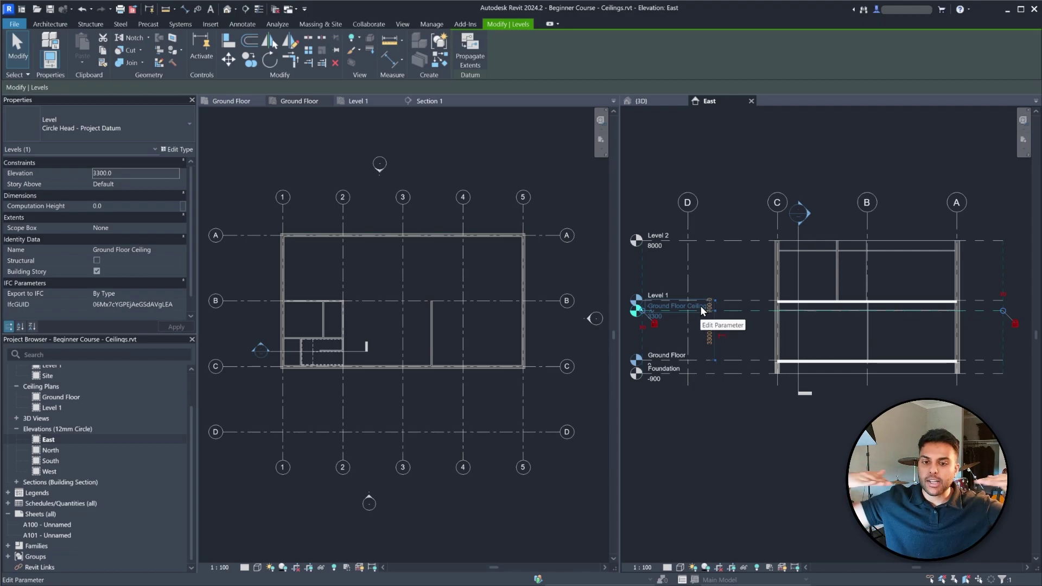
scroll(770, 307, "up", 2)
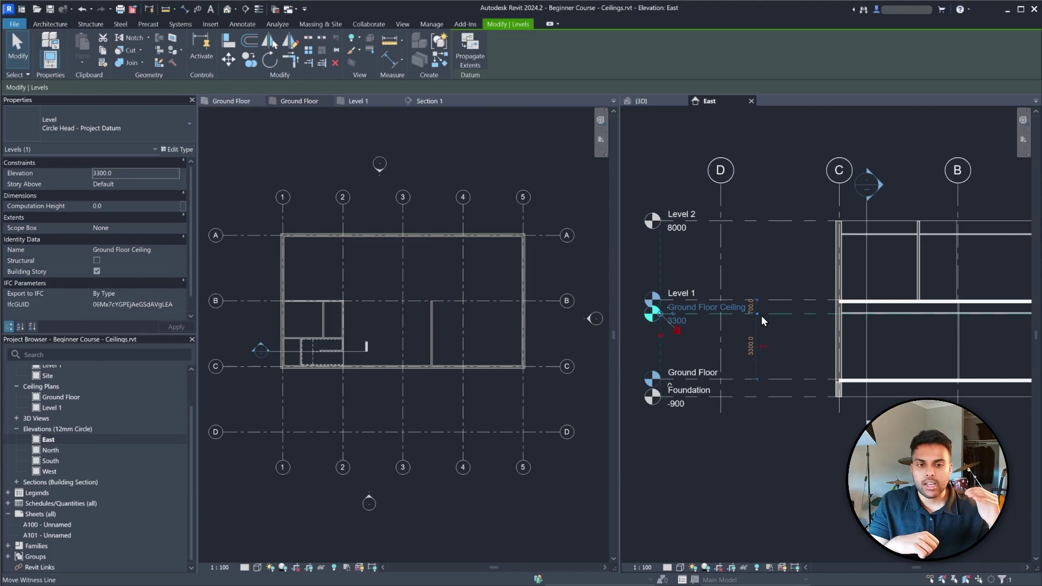
scroll(287, 342, "up", 2)
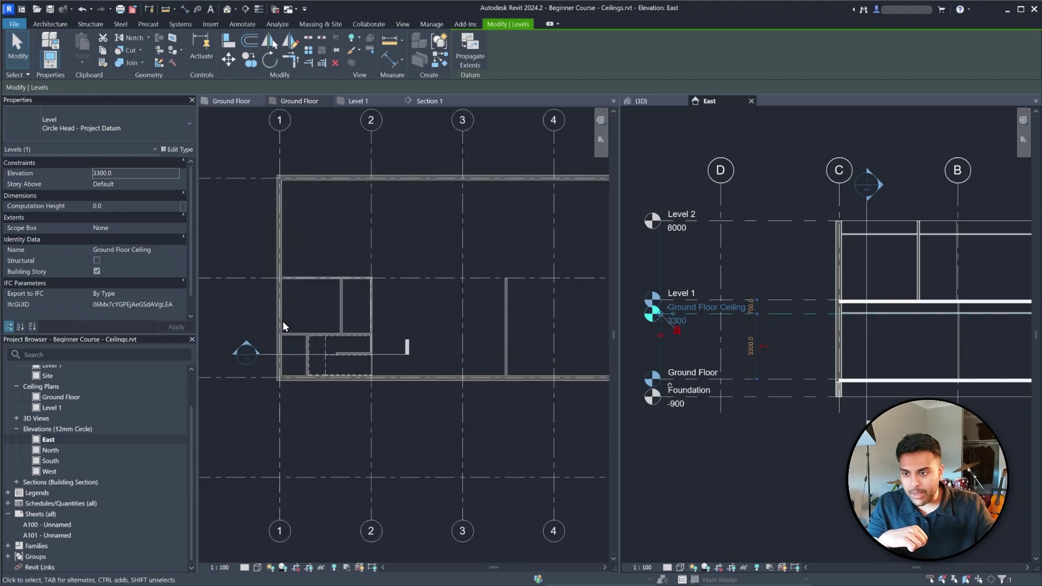
scroll(301, 321, "up", 2)
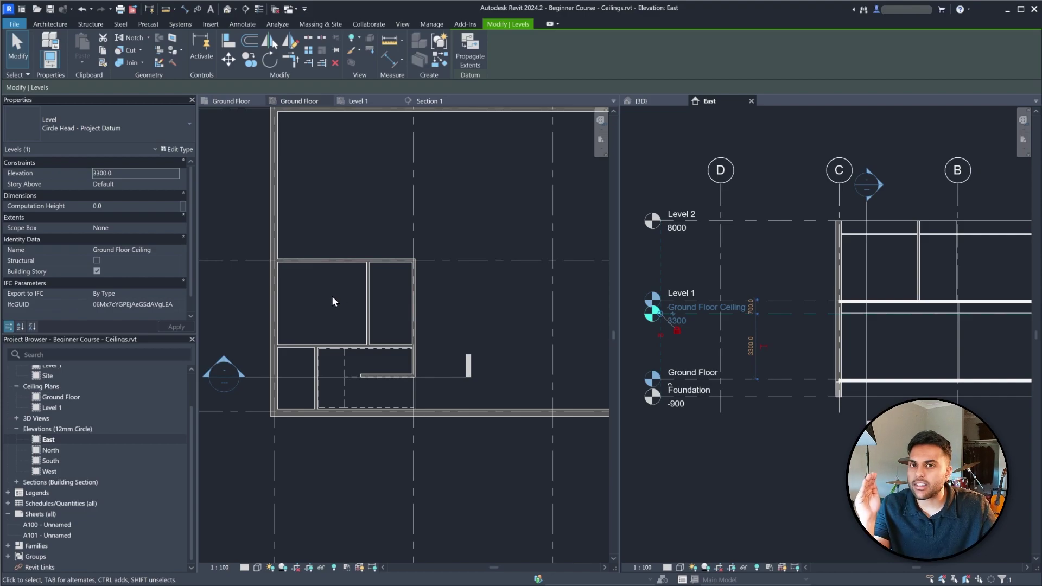
scroll(276, 308, "down", 3)
scroll(517, 252, "up", 3)
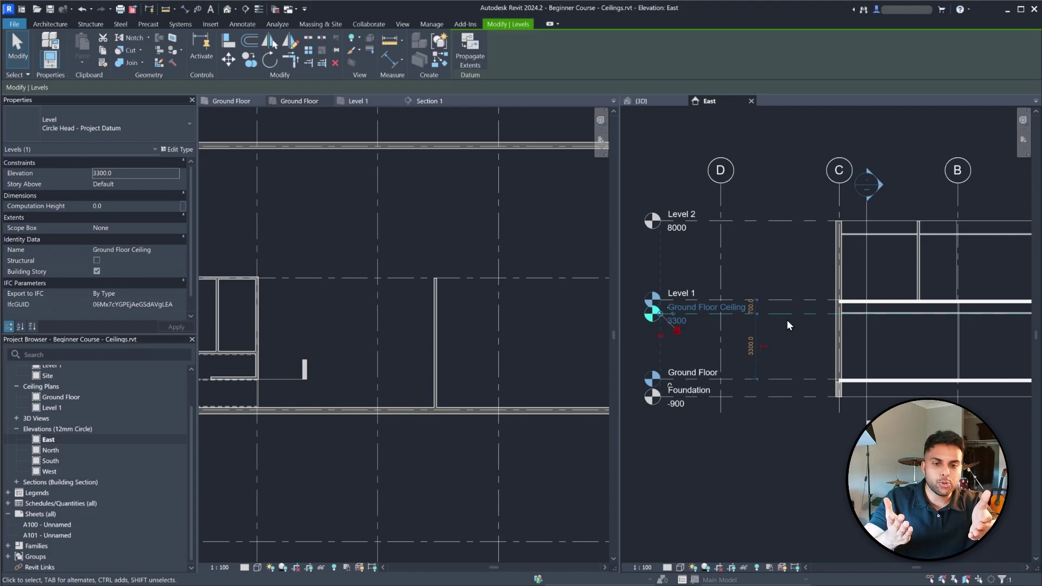
scroll(668, 315, "up", 3)
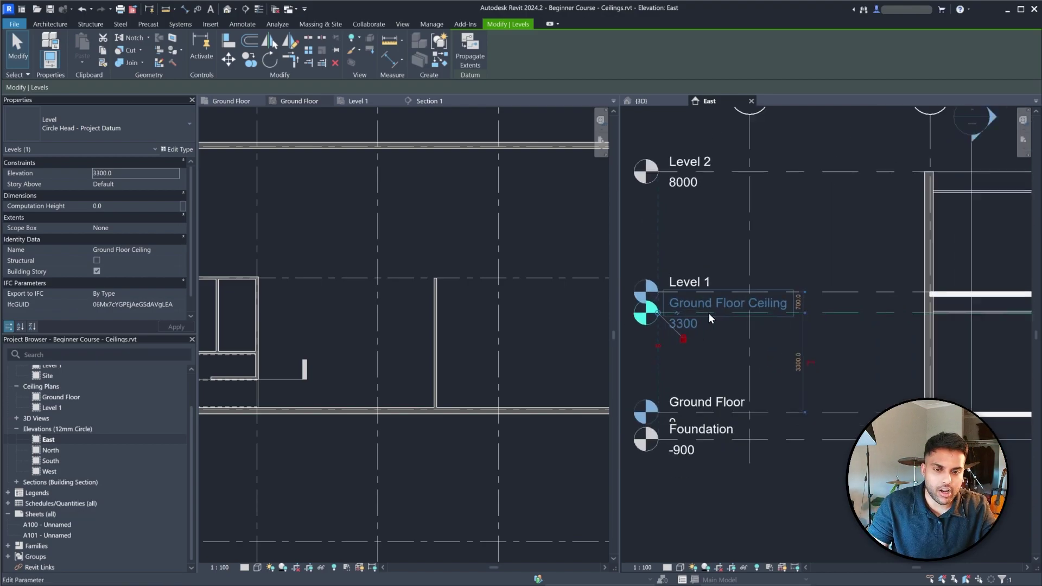
scroll(711, 314, "down", 3)
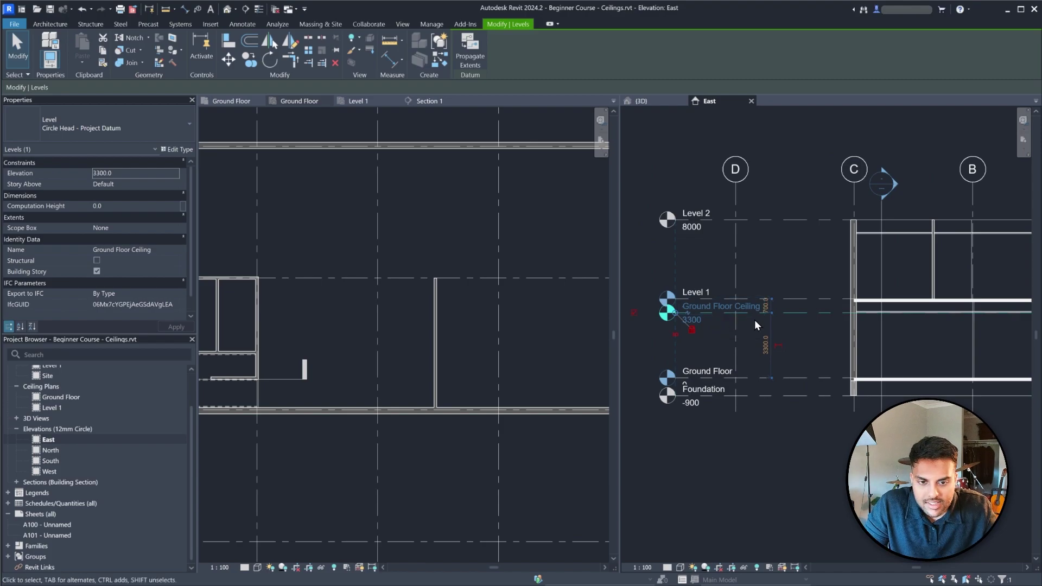
scroll(689, 319, "down", 1)
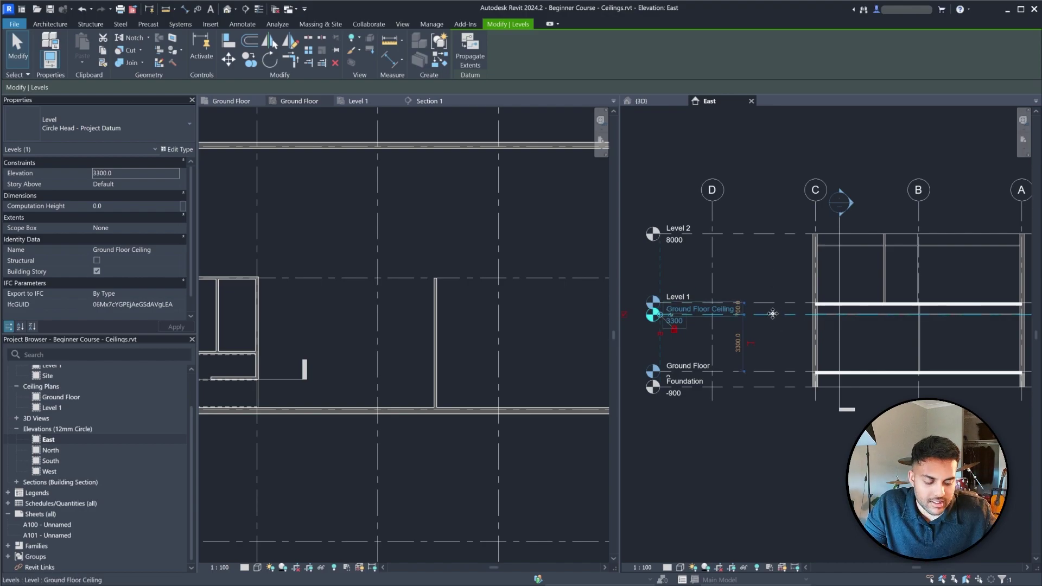
key("Delete")
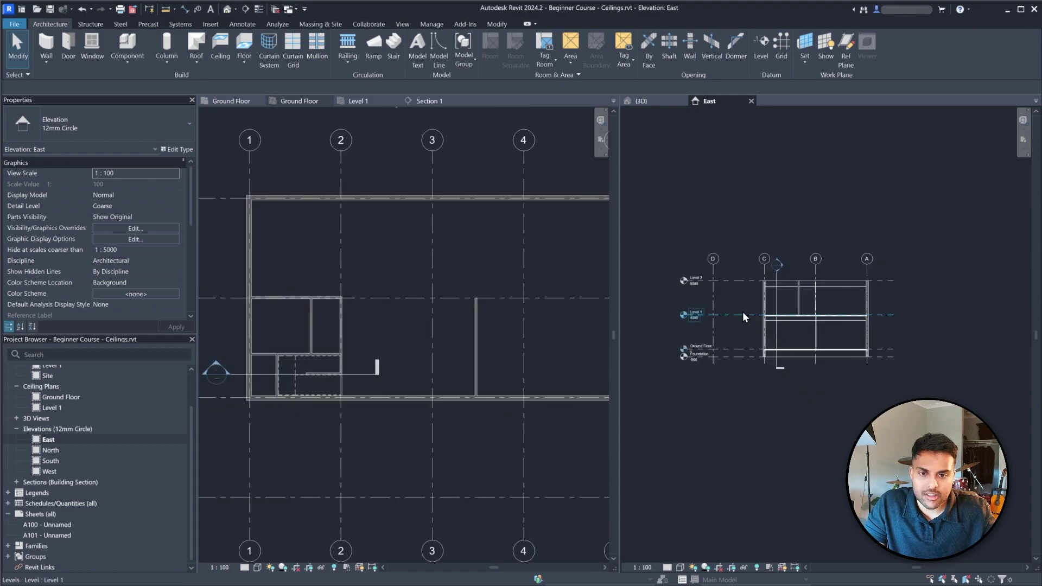
Switch to the 3D view, adjust the section box's front face to expose the interior, and clear the selection
left_click(641, 101)
scroll(825, 283, "down", 2)
middle_click_drag(804, 304, 779, 315, "shift")
scroll(785, 293, "up", 2)
left_click(783, 341)
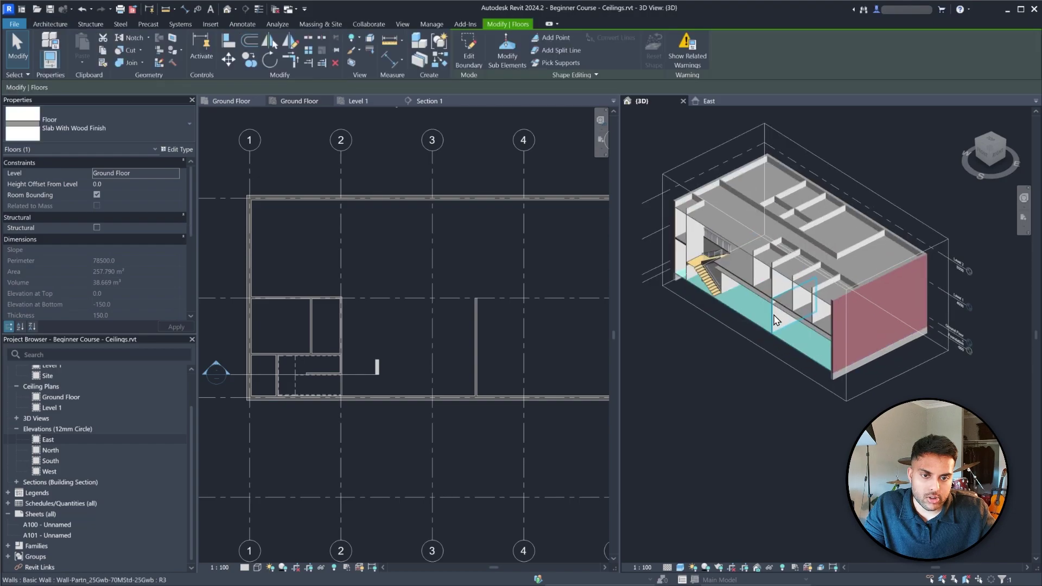
scroll(755, 301, "up", 2)
mouse_move(753, 292)
left_mouse_down()
mouse_move(714, 311)
mouse_move(724, 295)
mouse_move(720, 307)
mouse_move(764, 285)
left_mouse_up()
scroll(711, 312, "up", 1)
middle_click_drag(798, 342, 725, 302, "shift")
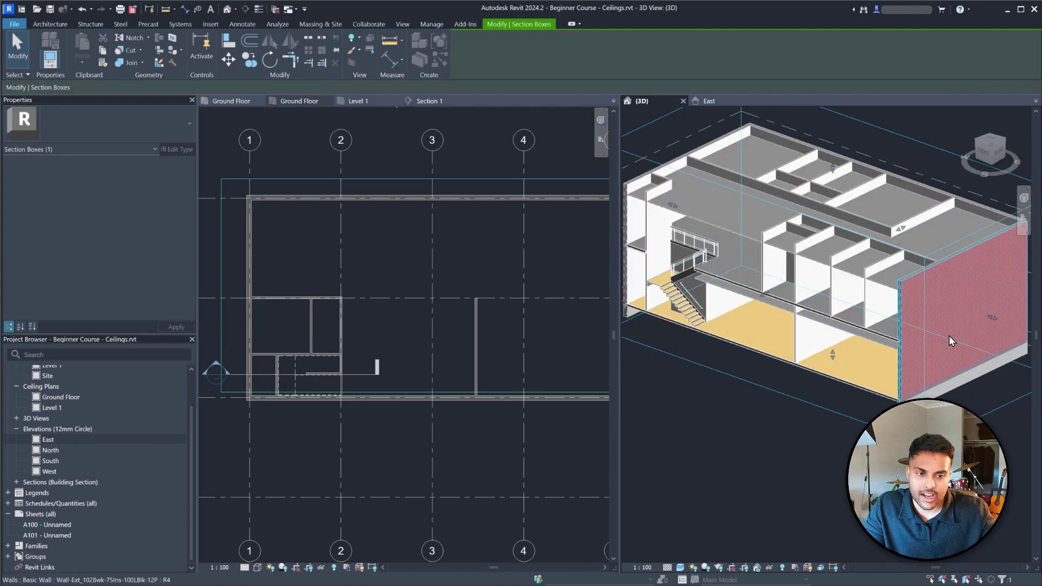
scroll(898, 349, "down", 2)
left_click(910, 212)
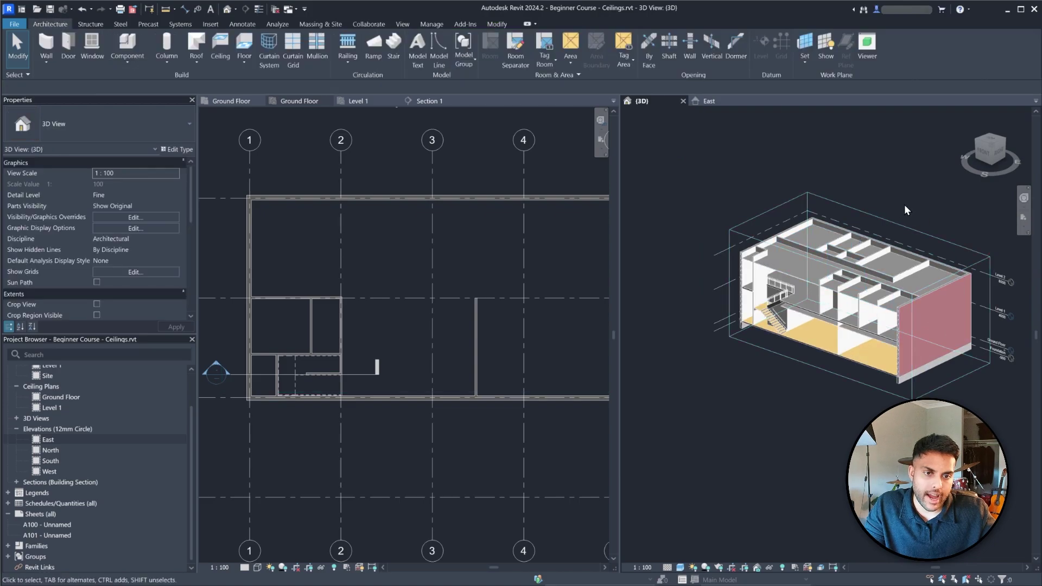
Set the 3D view to a realistic visual style that displays material textures, and examine the interior and ceilings
scroll(935, 230, "up", 2)
left_click(680, 567)
left_click(696, 557)
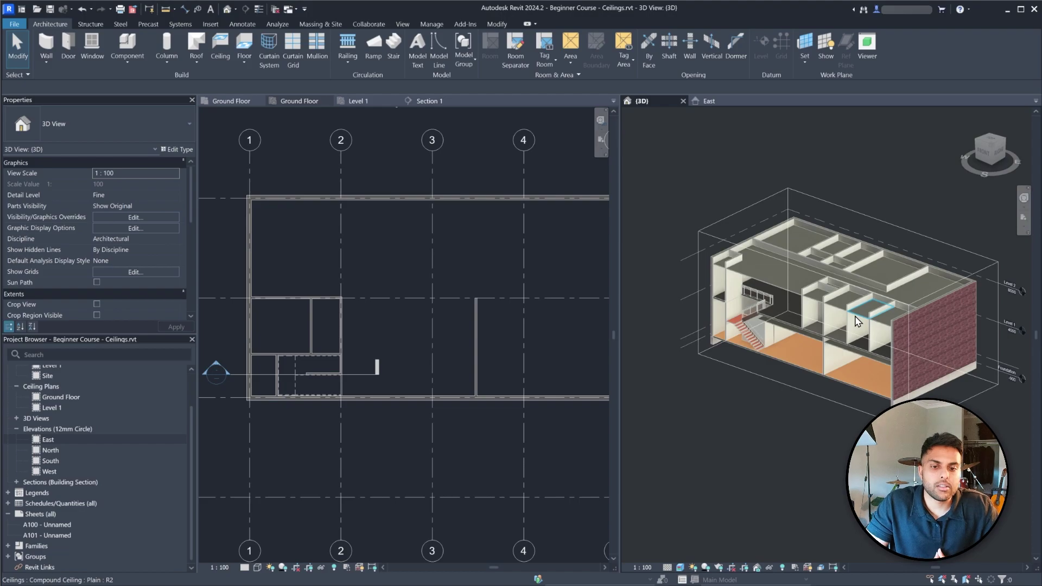
scroll(809, 298, "up", 3)
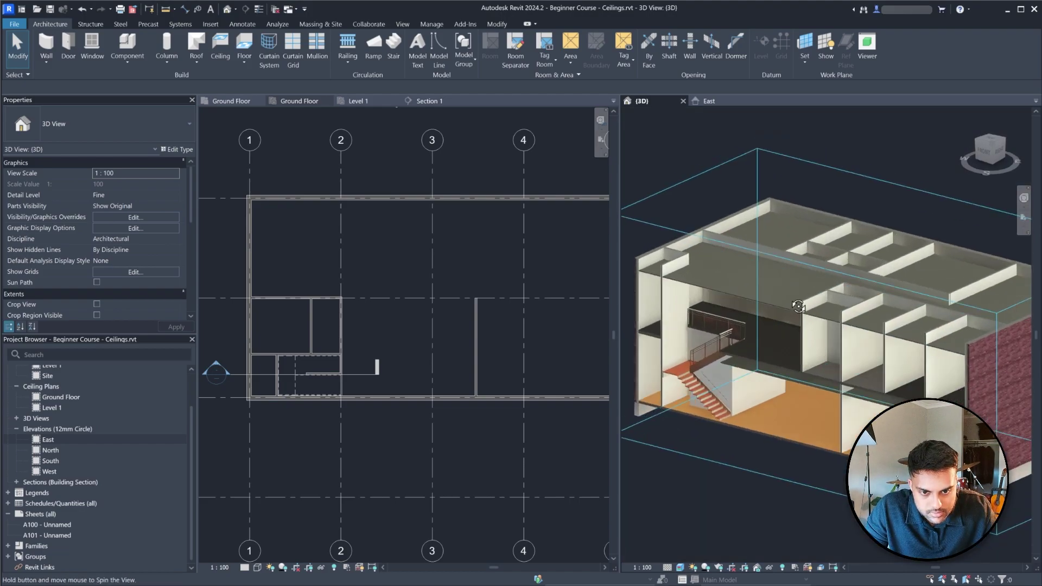
scroll(808, 298, "up", 2)
middle_click_drag(808, 307, 775, 318, "shift")
scroll(874, 251, "up", 2)
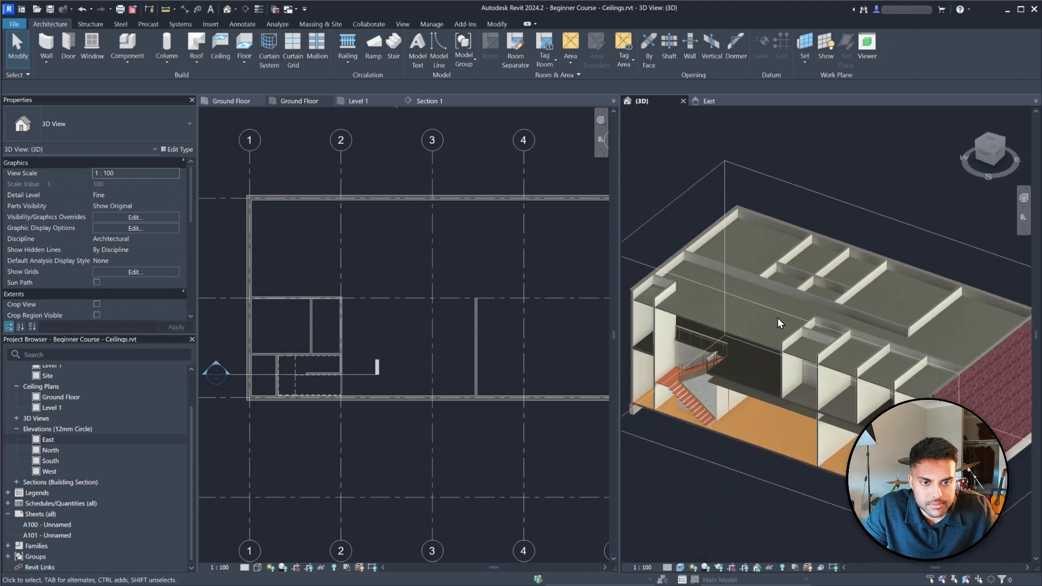
scroll(849, 301, "up", 3)
scroll(797, 288, "down", 2)
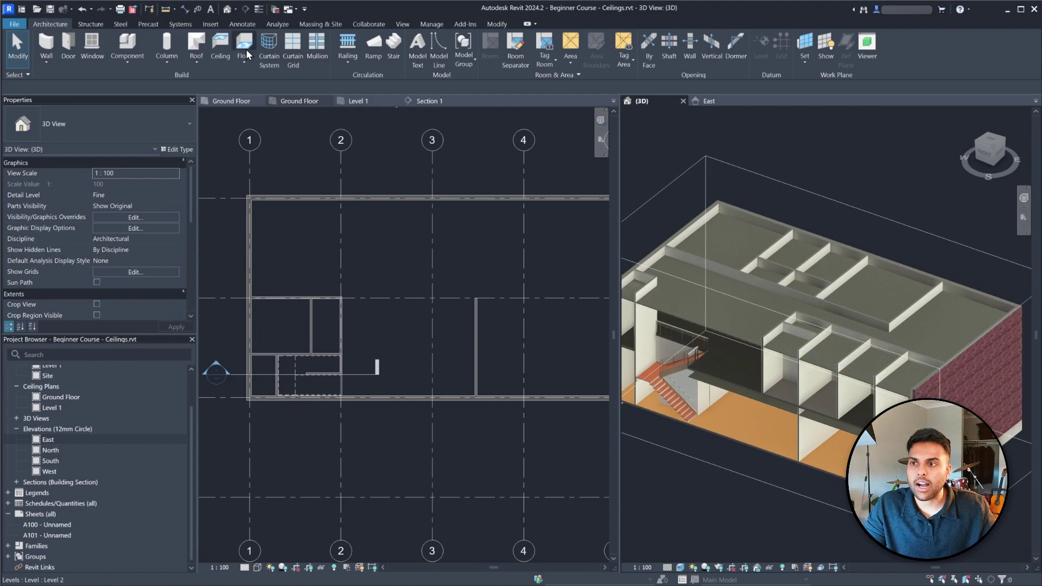
left_click(216, 49)
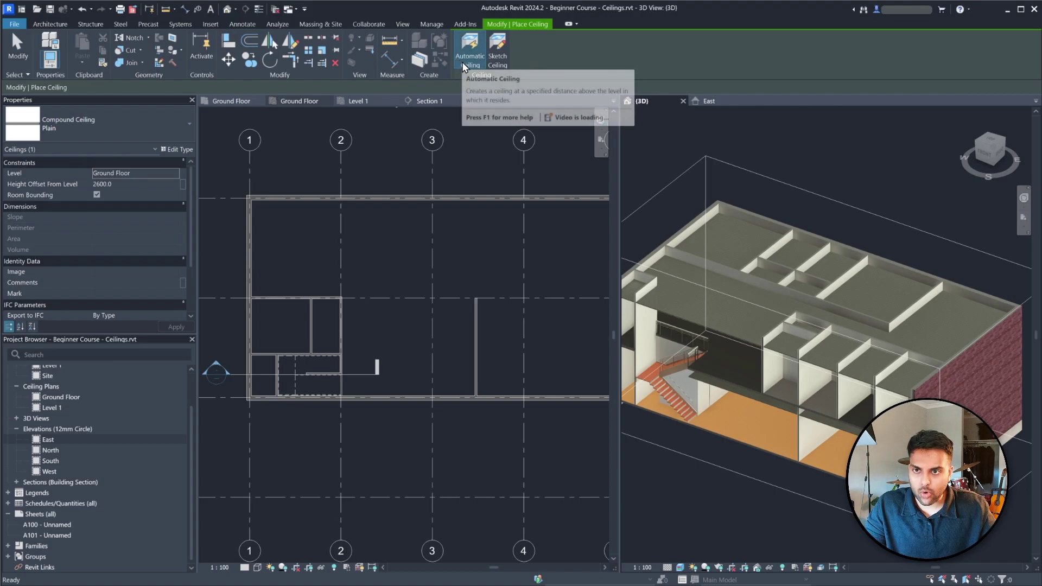
left_click(497, 54)
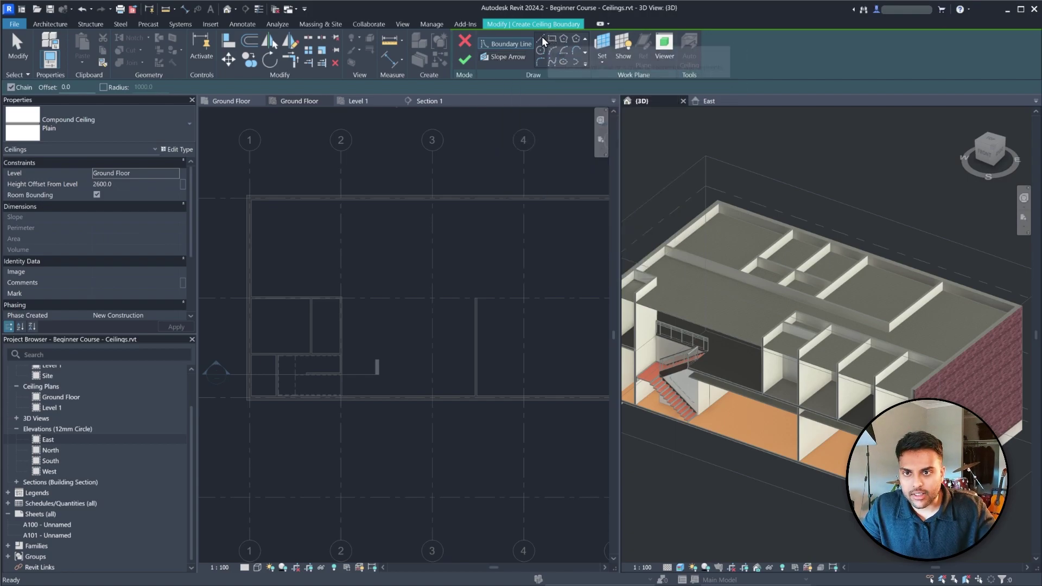
scroll(375, 218, "up", 4)
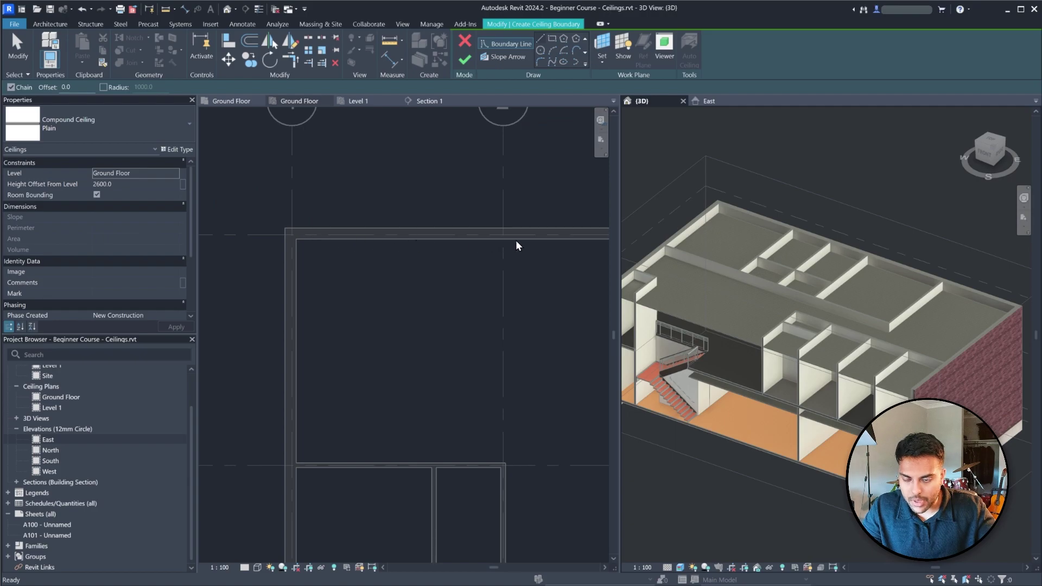
scroll(516, 245, "down", 5)
scroll(487, 310, "up", 1)
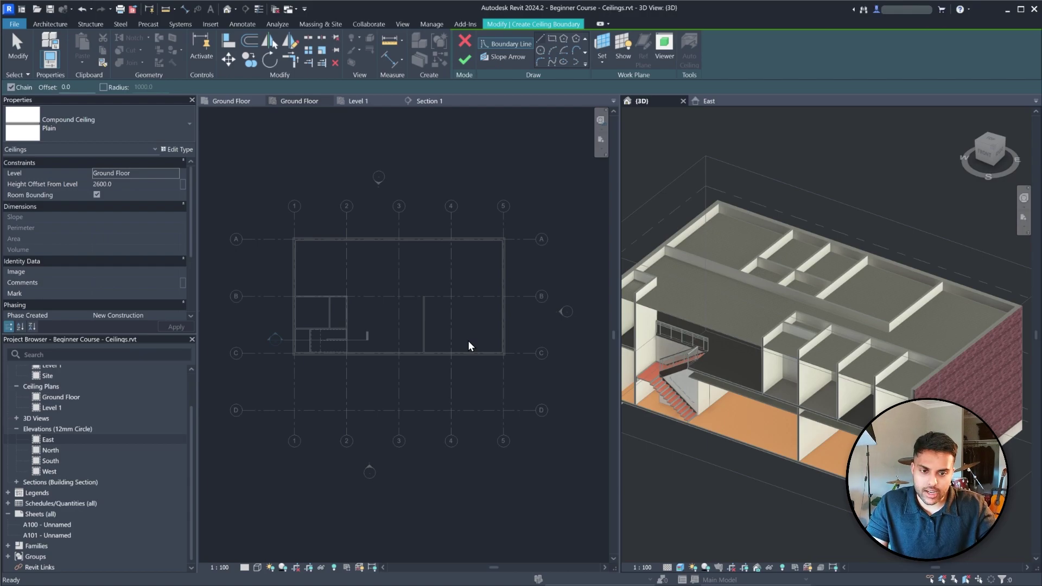
scroll(394, 308, "up", 1)
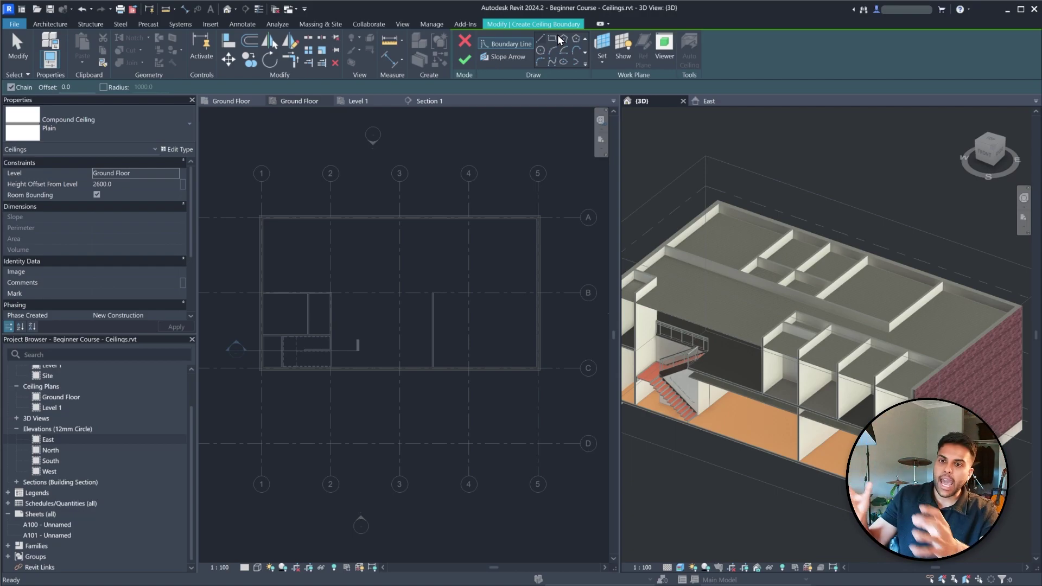
scroll(383, 288, "up", 2)
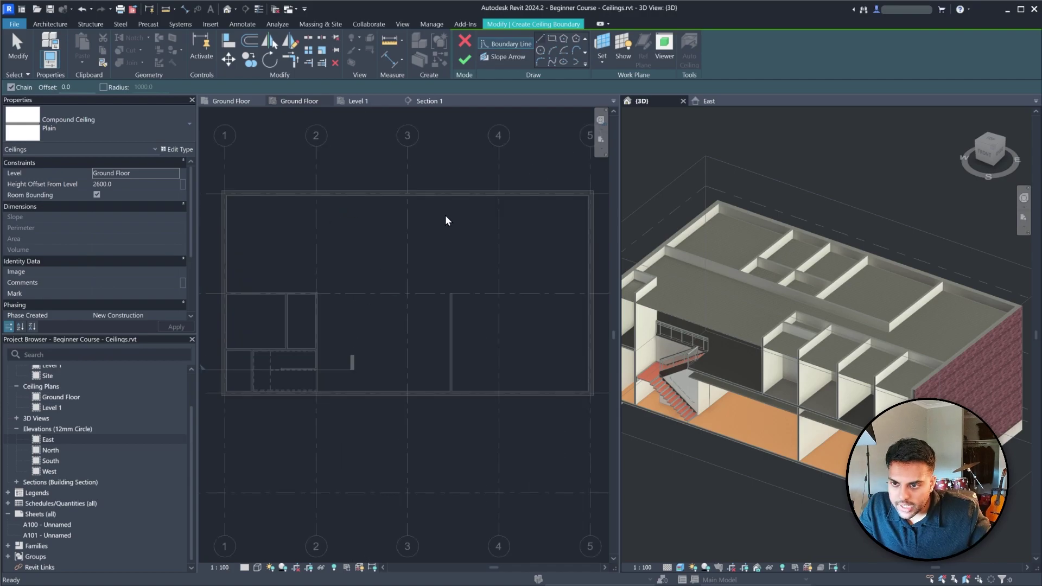
scroll(318, 243, "down", 1)
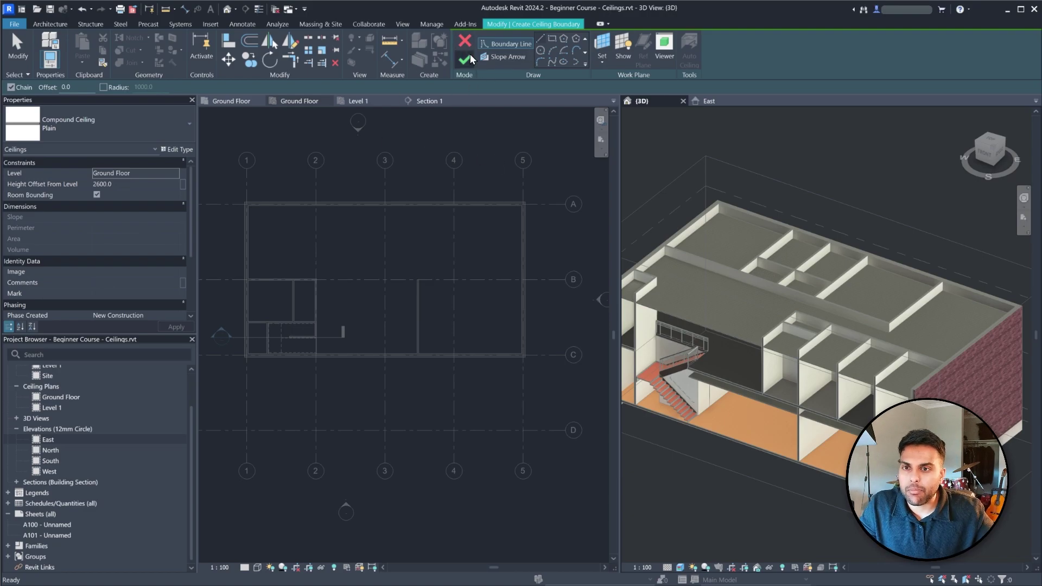
left_click(466, 41)
mouse_move(359, 207)
middle_mouse_down()
mouse_move(383, 231)
mouse_move(418, 210)
middle_mouse_up()
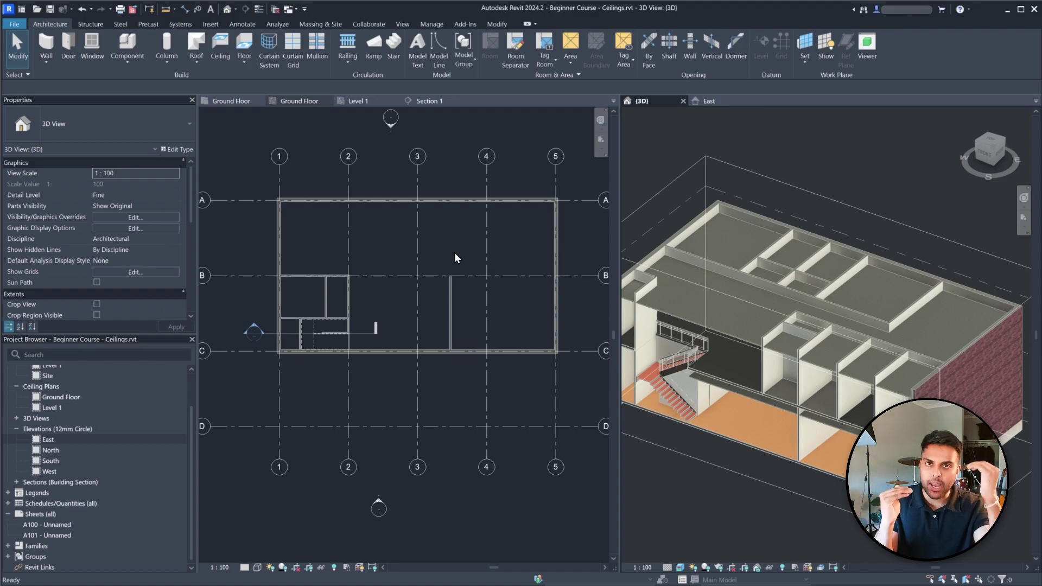
Examine the ceilings on both levels in the sectioned 3D view from around the building
scroll(786, 337, "down", 2)
middle_click_drag(778, 363, 919, 369, "shift")
scroll(846, 338, "up", 2)
scroll(859, 330, "down", 2)
scroll(939, 354, "down", 1)
scroll(950, 350, "up", 1)
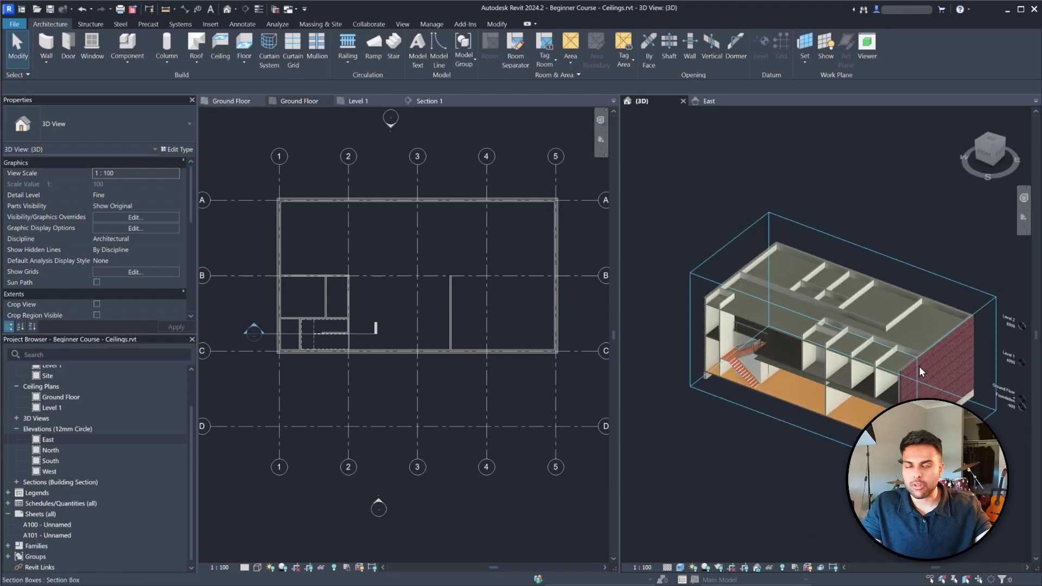
scroll(814, 377, "up", 1)
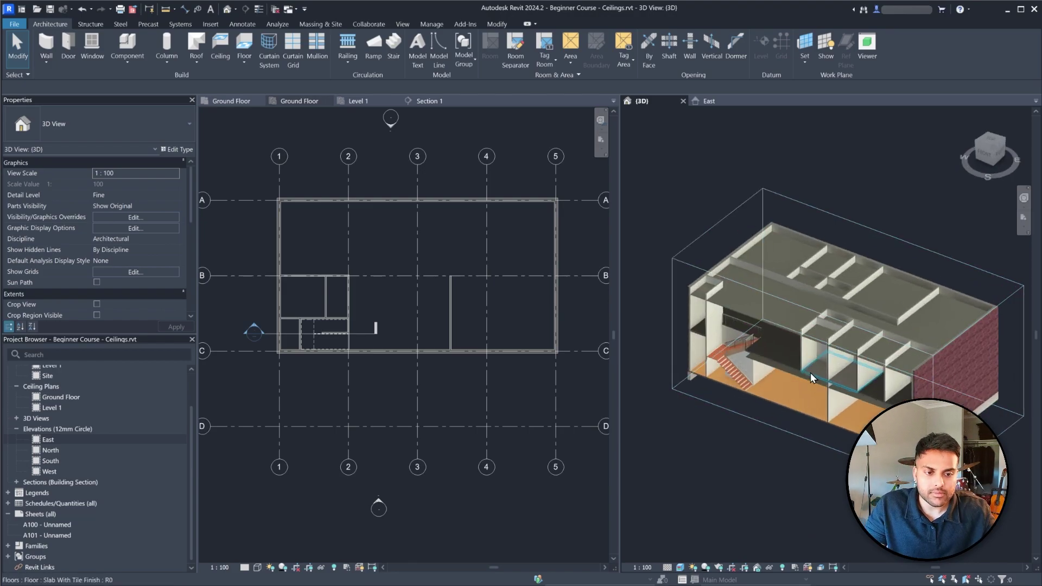
scroll(692, 315, "down", 2)
scroll(727, 306, "down", 1)
scroll(795, 302, "up", 1)
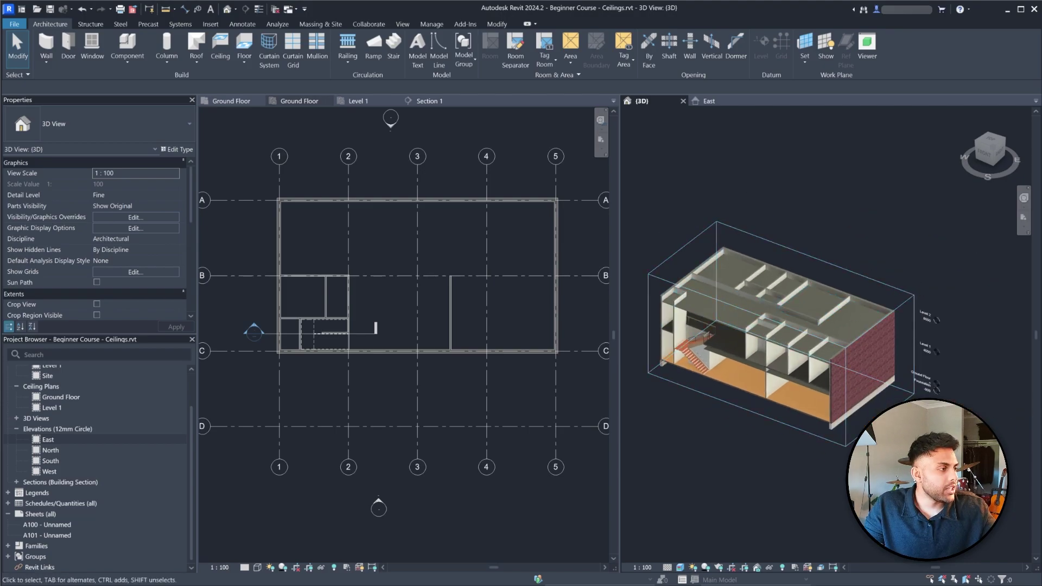